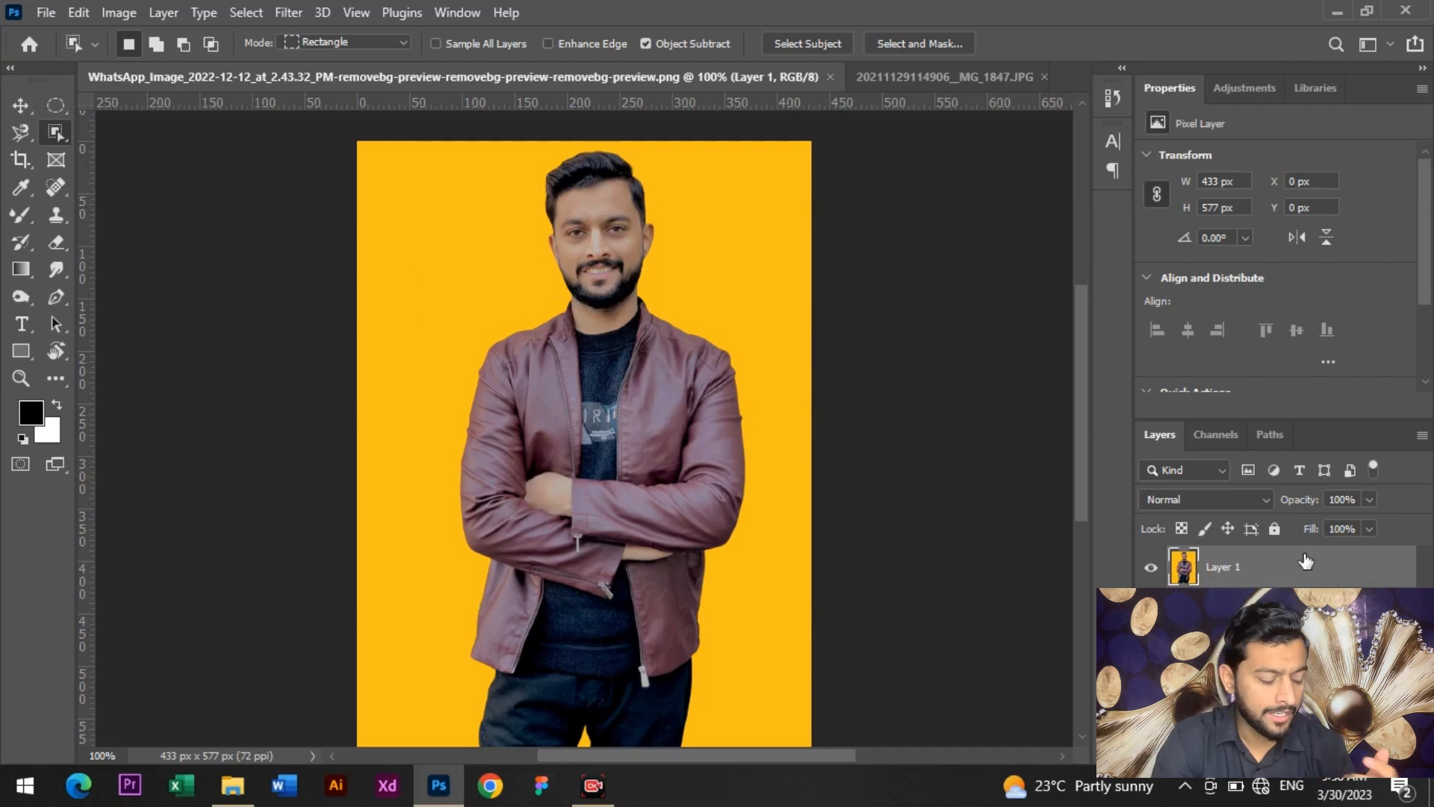
Step: Open the Liquify filter on Layer 1 of the yellow-background portrait to work on the man's head
key("ctrl")
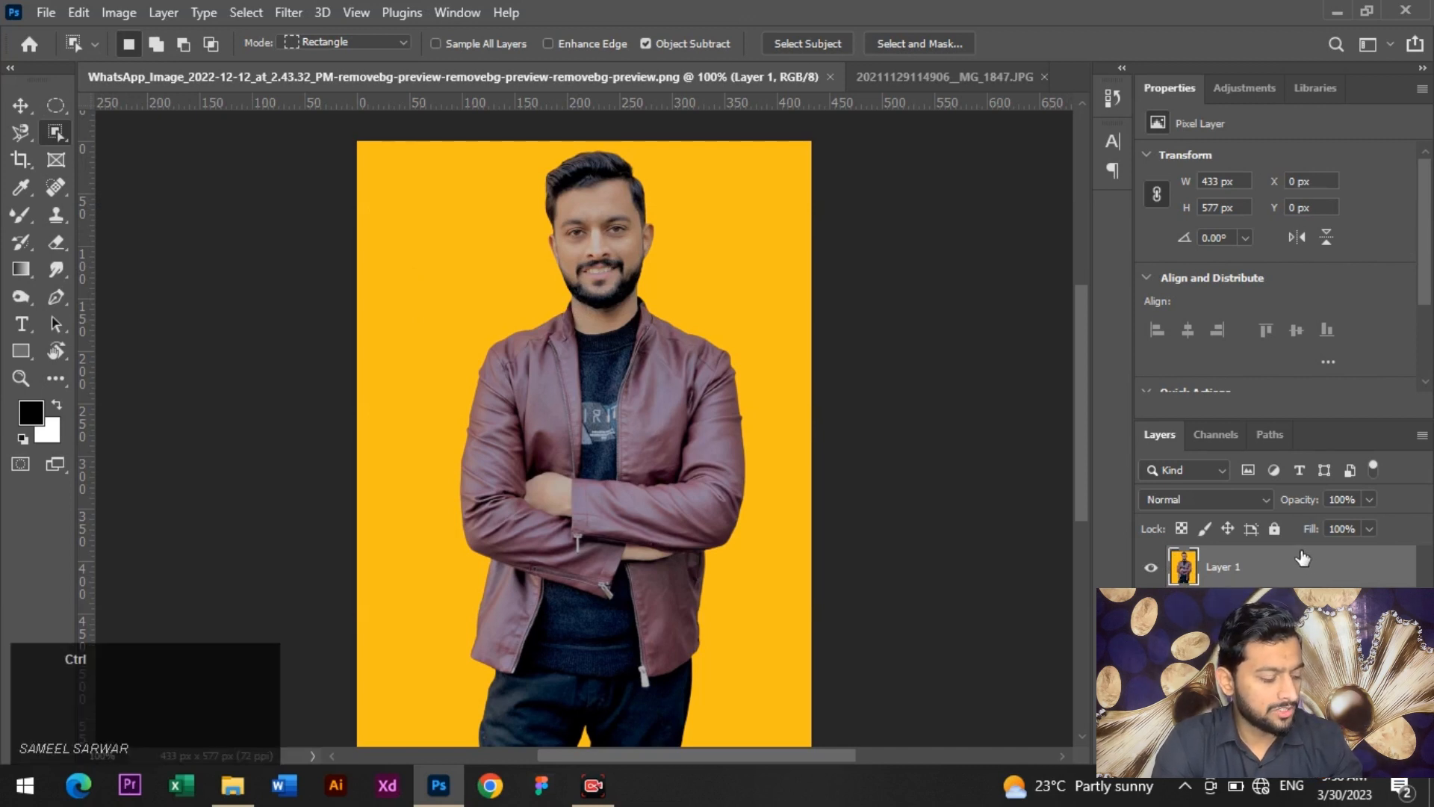
key("ctrl+shift+x")
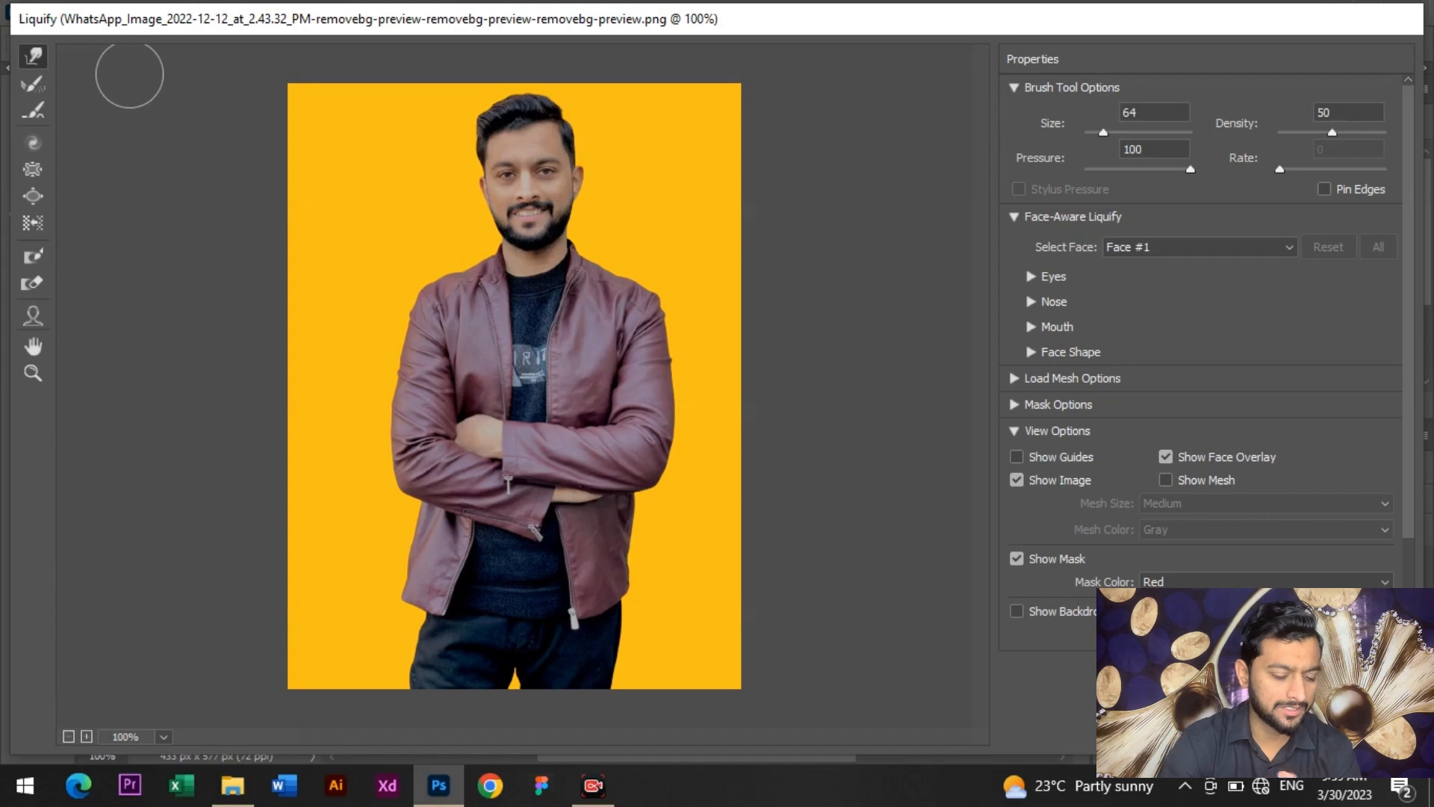
key("ctrl+plus")
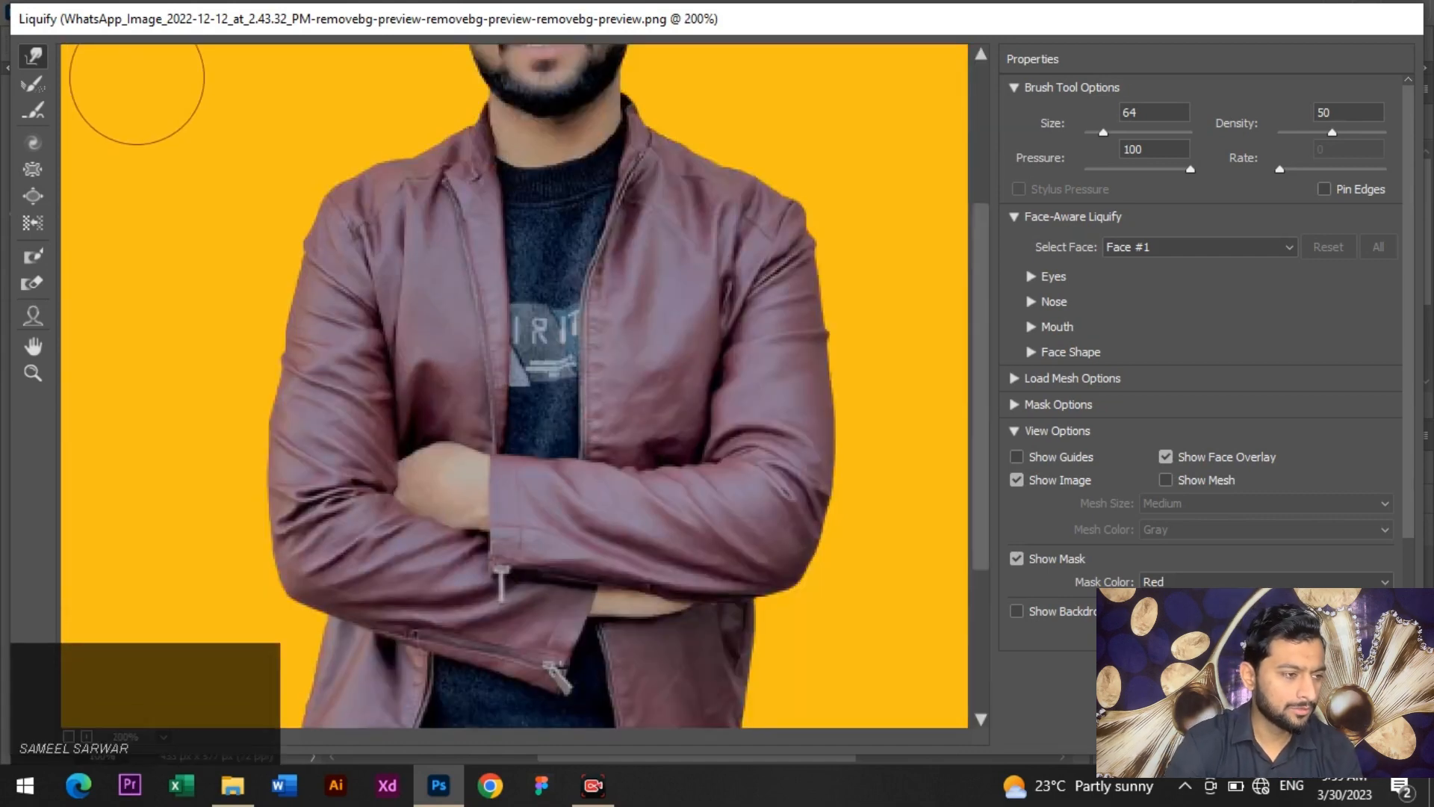
scroll(224, 336, "up", 5)
scroll(224, 216, "up", 2)
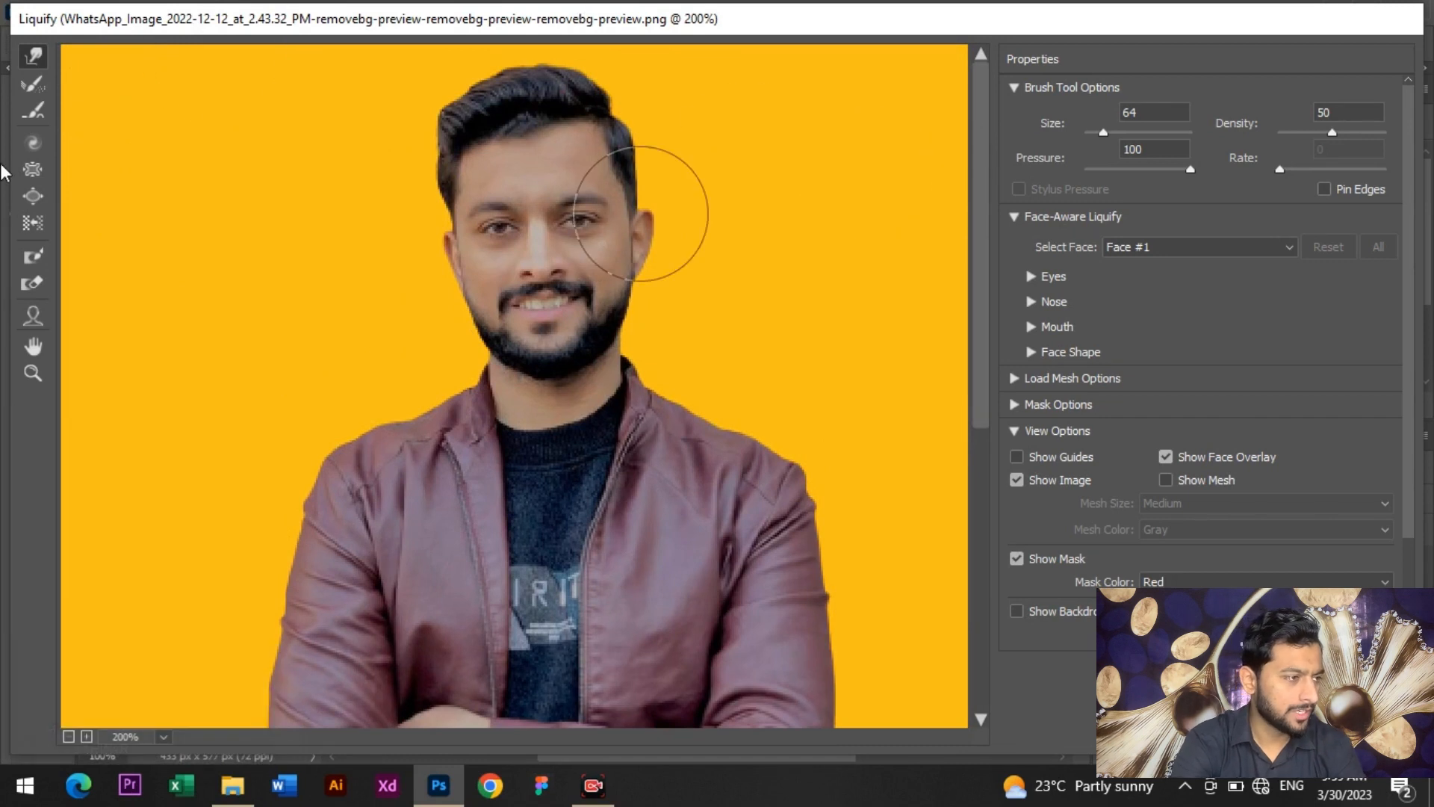
left_click(28, 79)
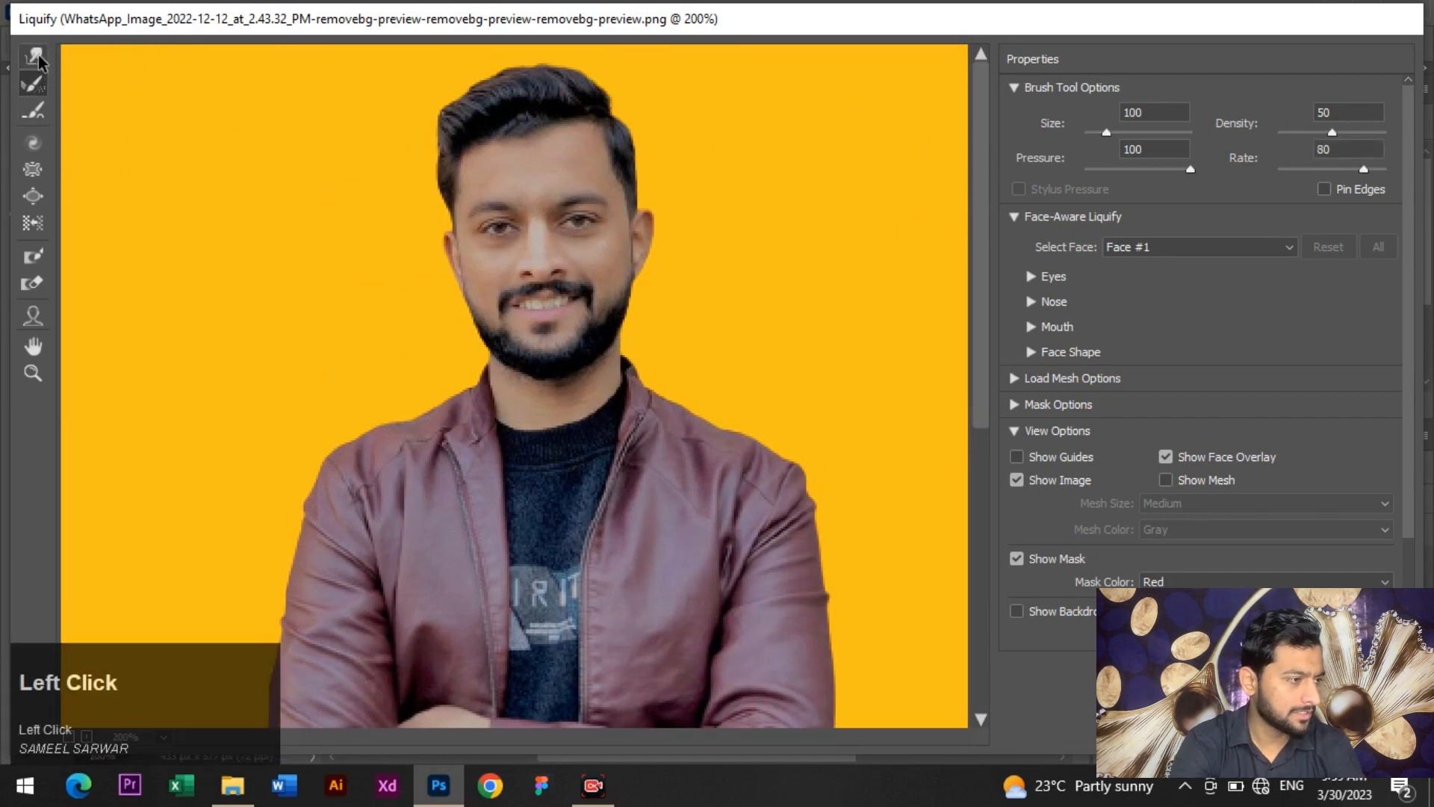
left_click(33, 110)
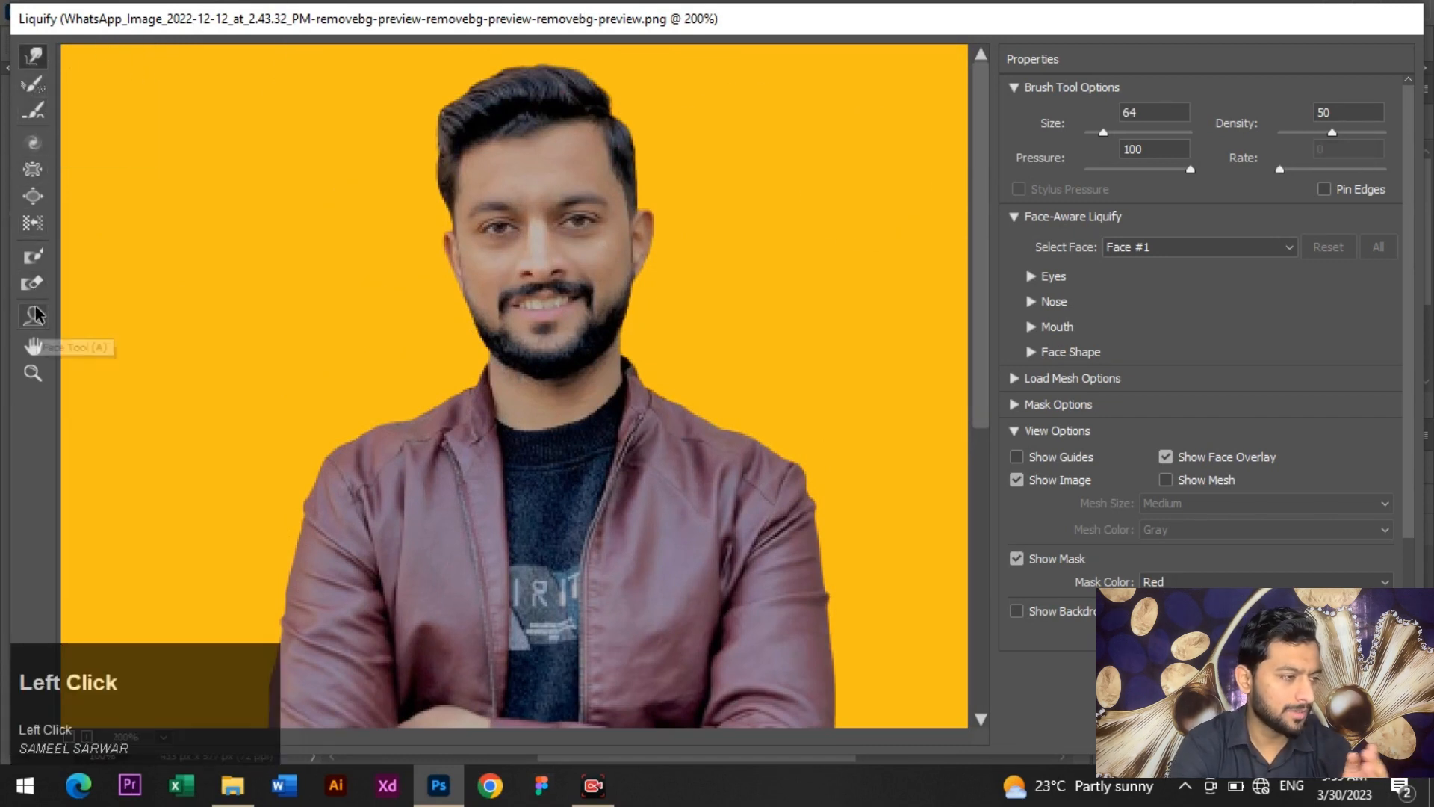
left_click(33, 57)
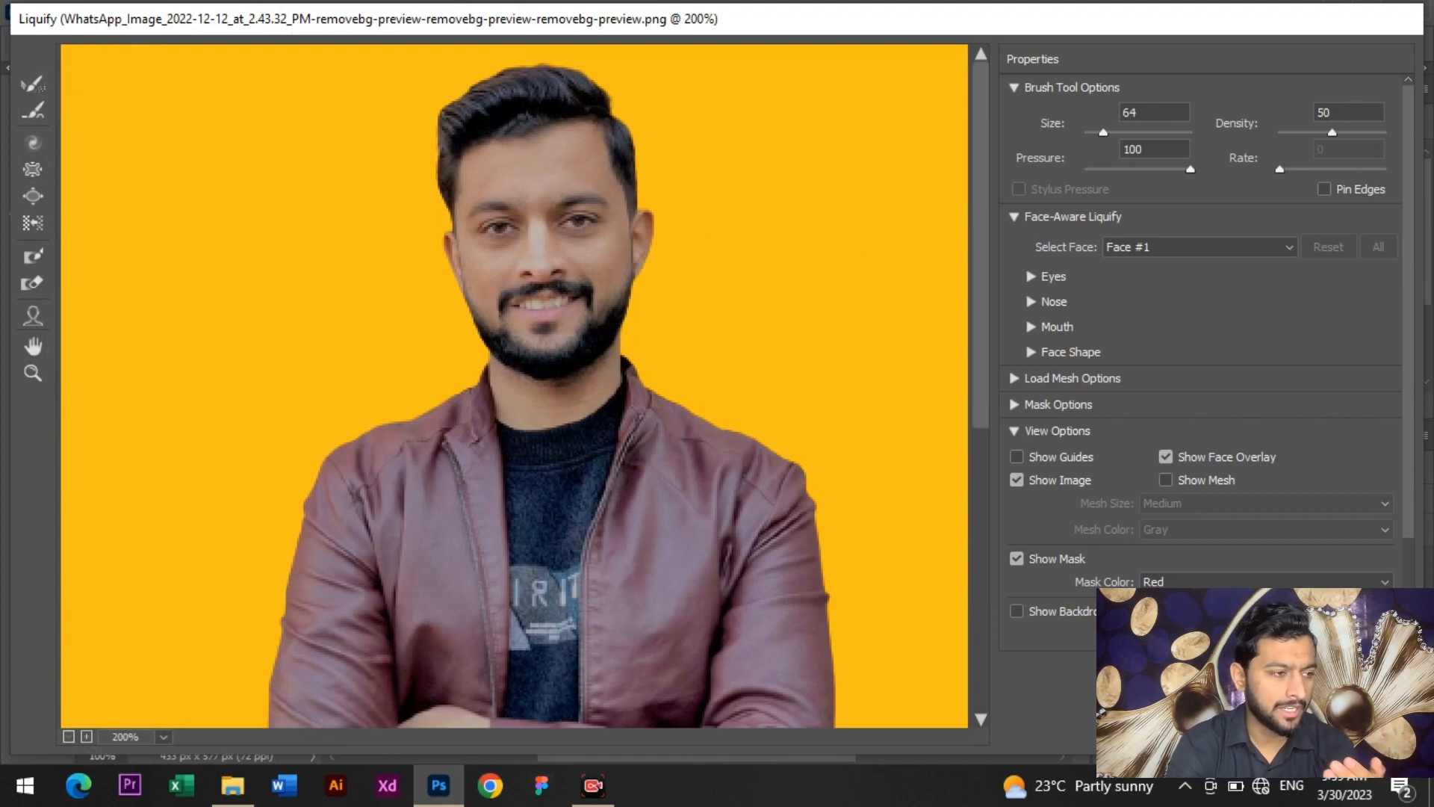
scroll(478, 183, "up", 1)
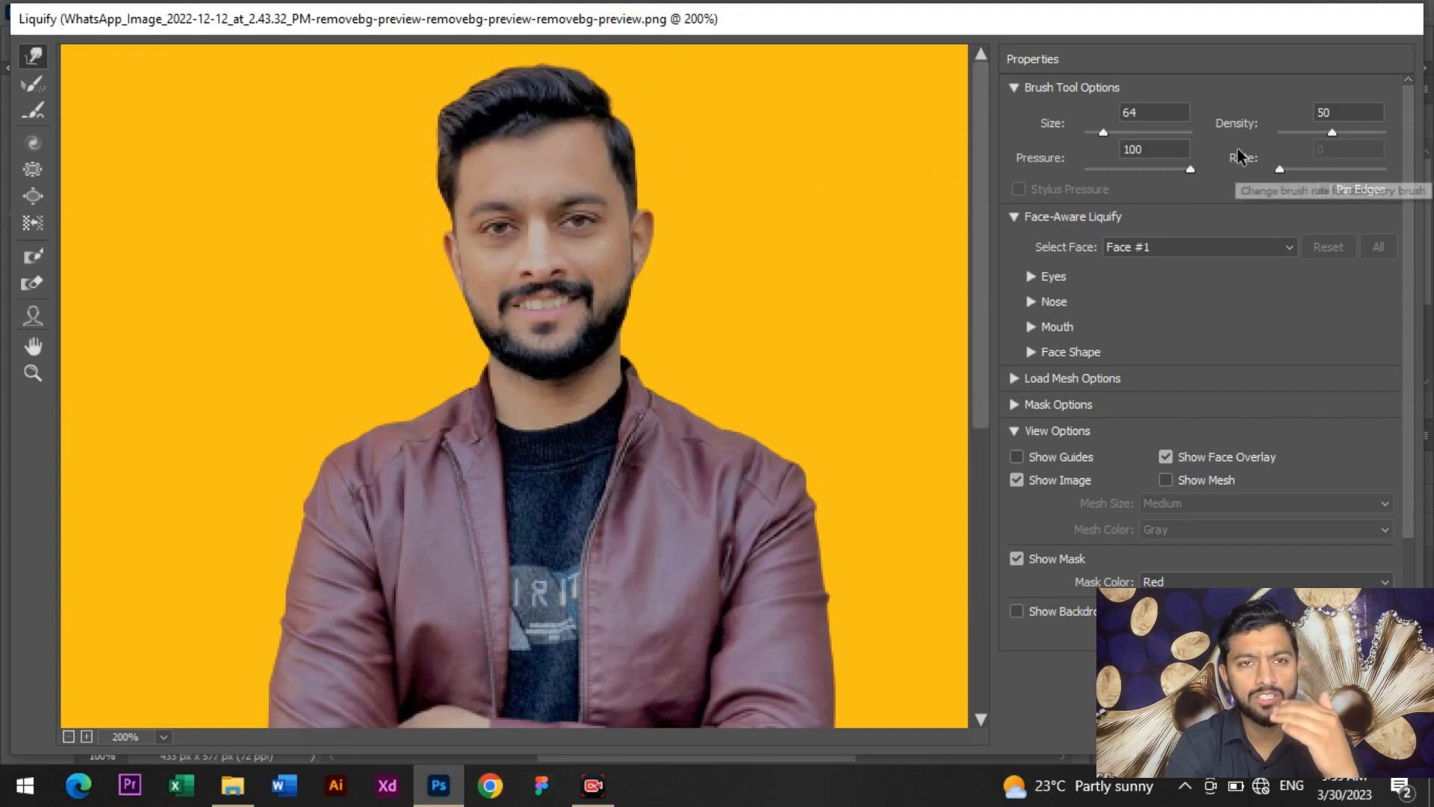
Step: Try to push the top of the hair upward with a Forward Warp brush of size 28
left_click_drag(1106, 135, 1103, 139)
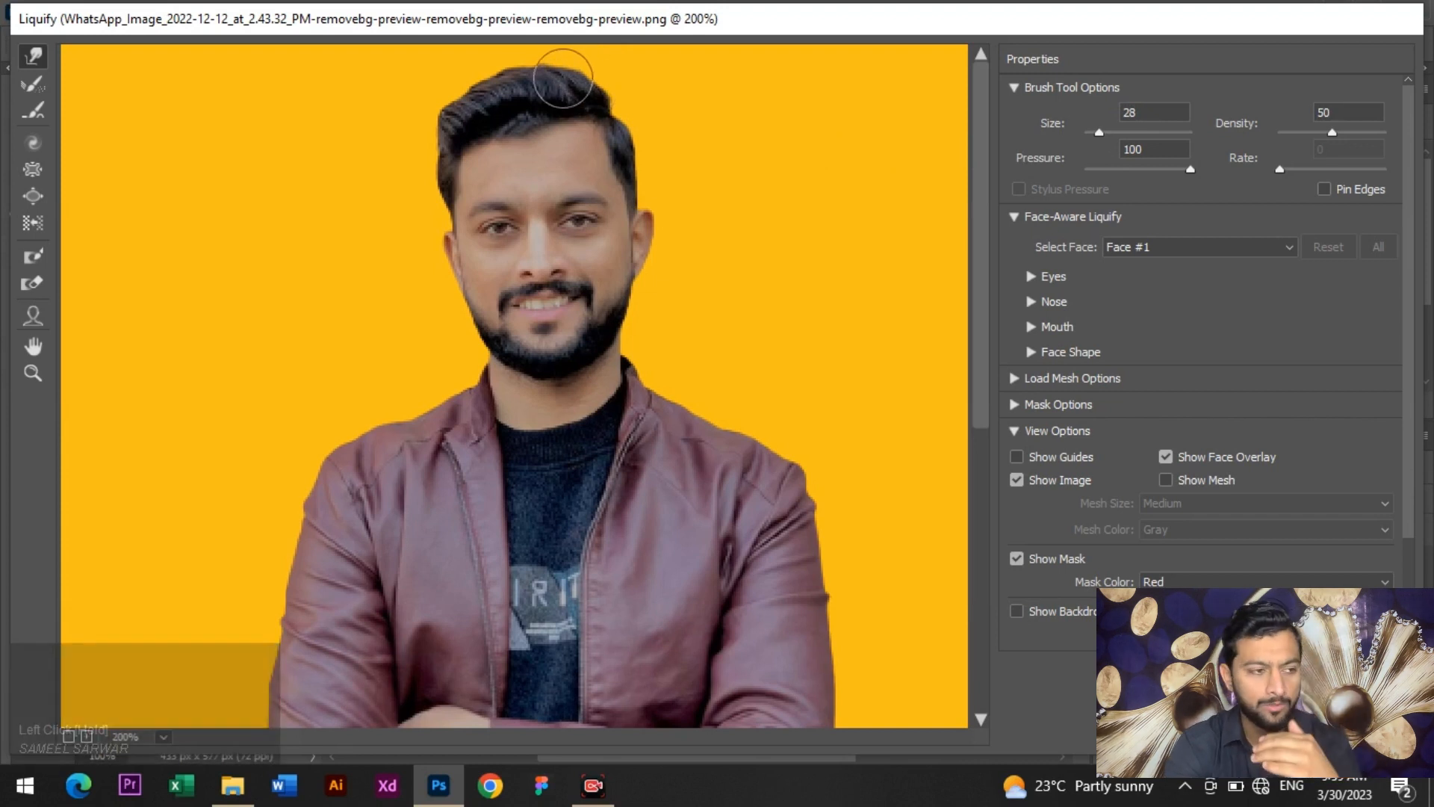
left_click_drag(563, 78, 577, 52)
key("ctrl+z")
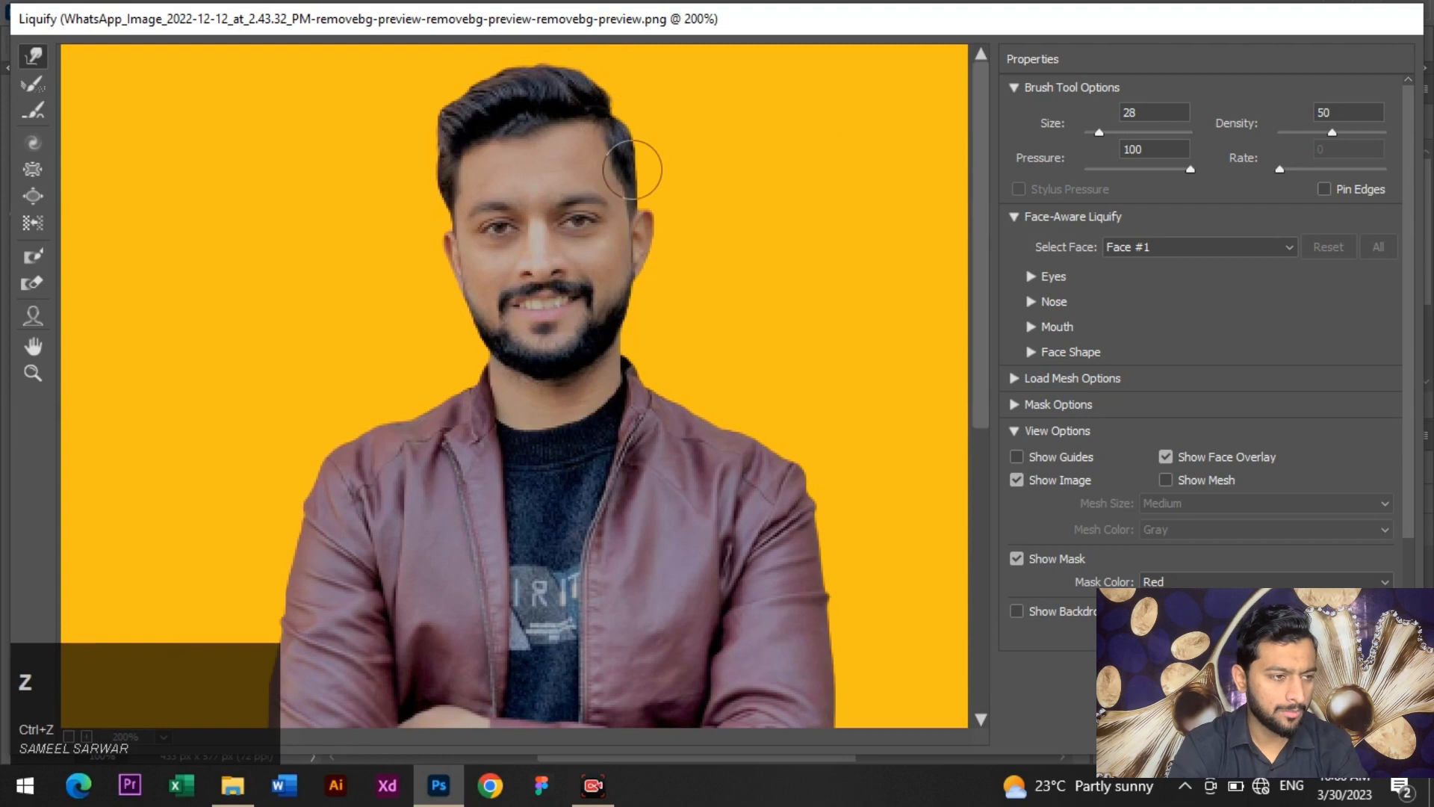
Step: Push the hair outward along the top and front with a size 35 Forward Warp brush to add volume, and apply the filter
left_click_drag(1107, 138, 1105, 138)
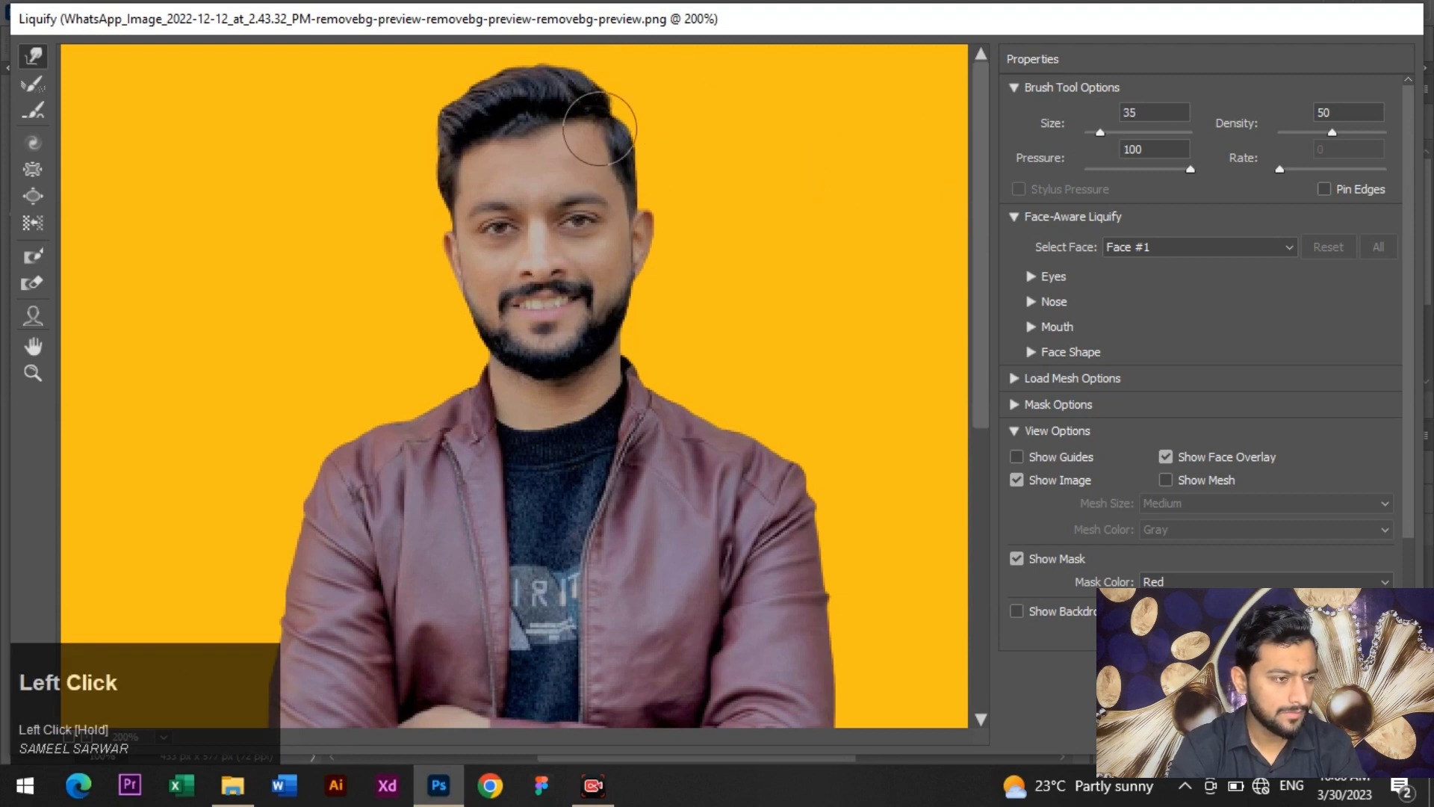
left_click(577, 84)
mouse_move(578, 85)
left_mouse_down()
mouse_move(514, 73)
mouse_move(561, 148)
mouse_move(523, 71)
mouse_move(467, 79)
mouse_move(441, 128)
mouse_move(403, 132)
mouse_move(406, 150)
mouse_move(423, 138)
left_mouse_up()
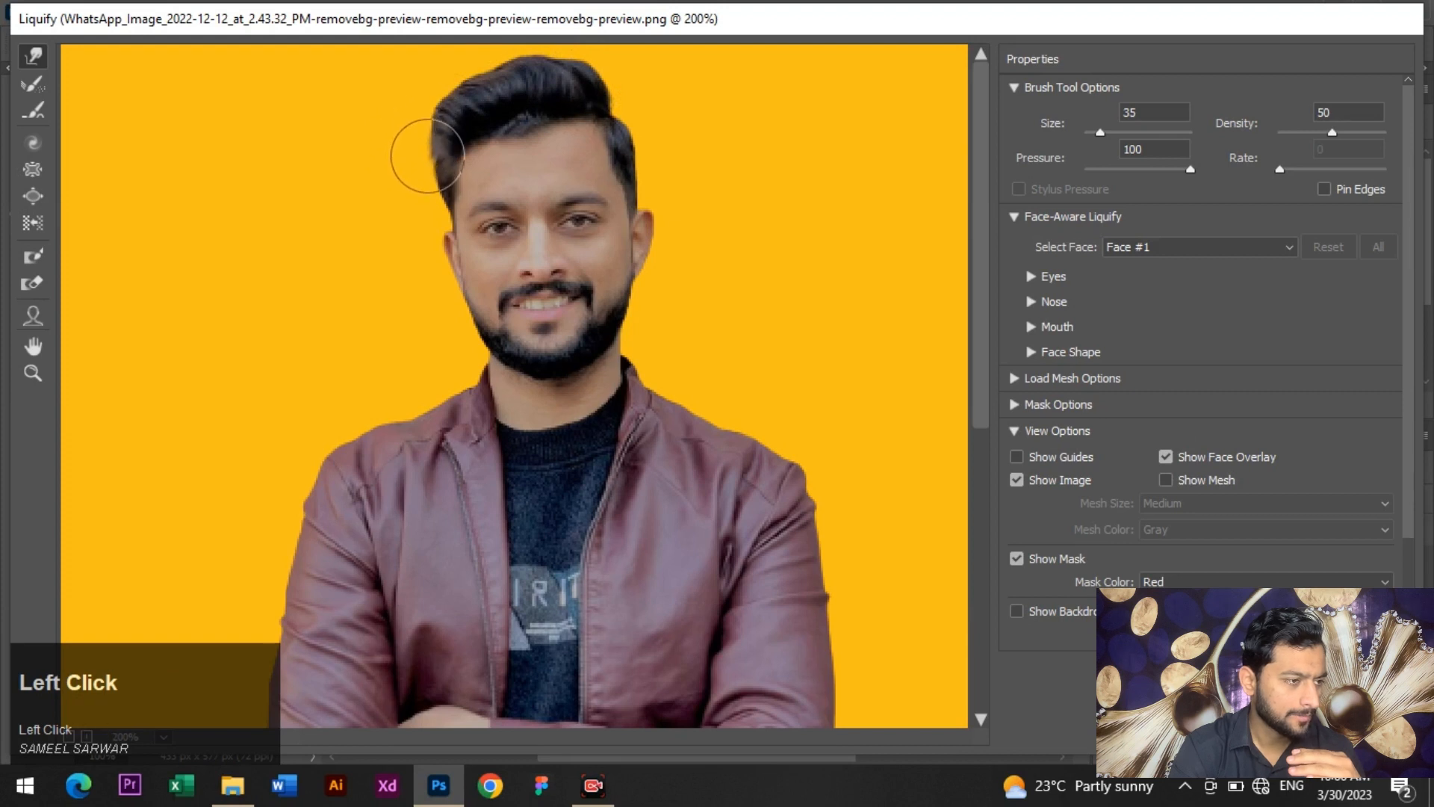
key("ctrl+z")
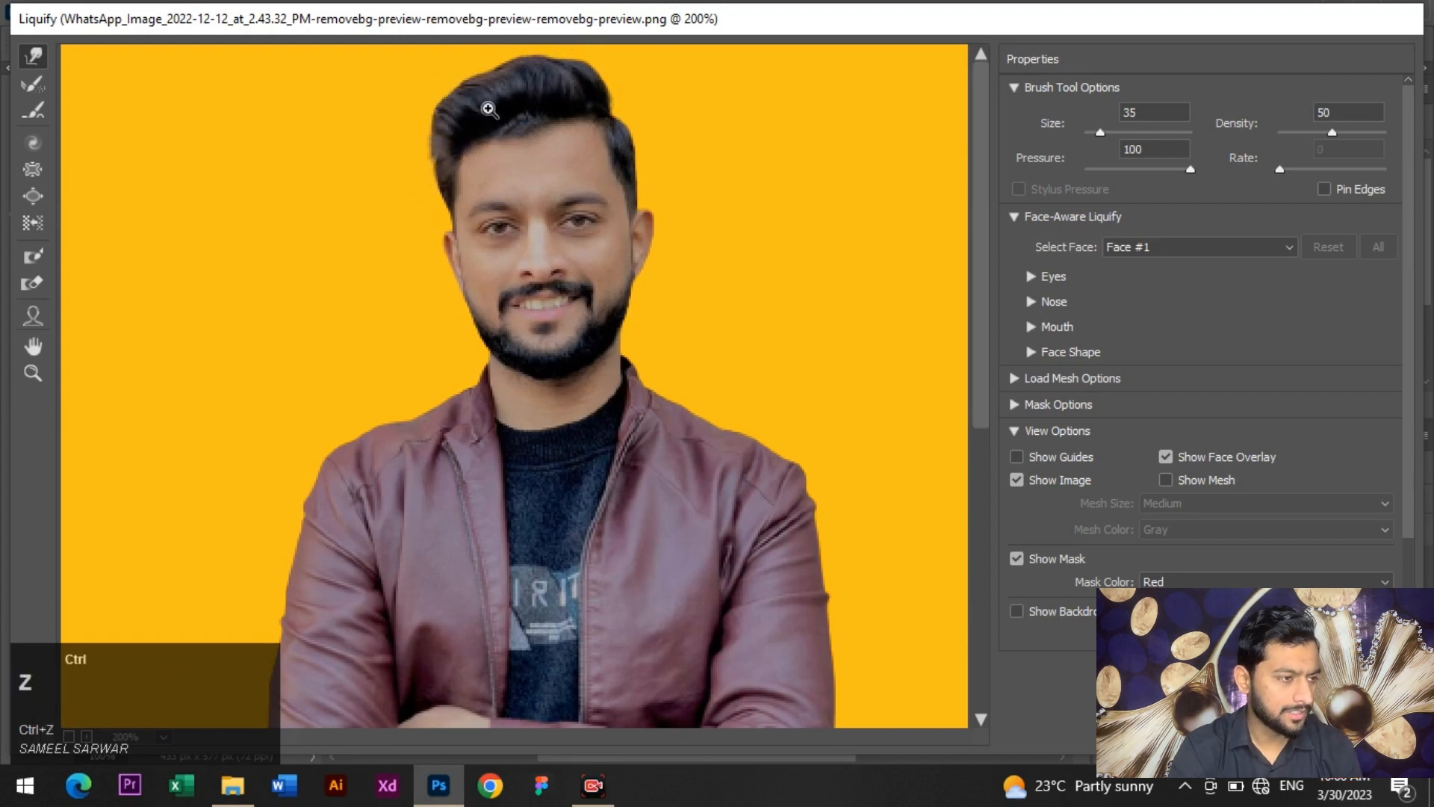
left_click_drag(491, 81, 557, 82)
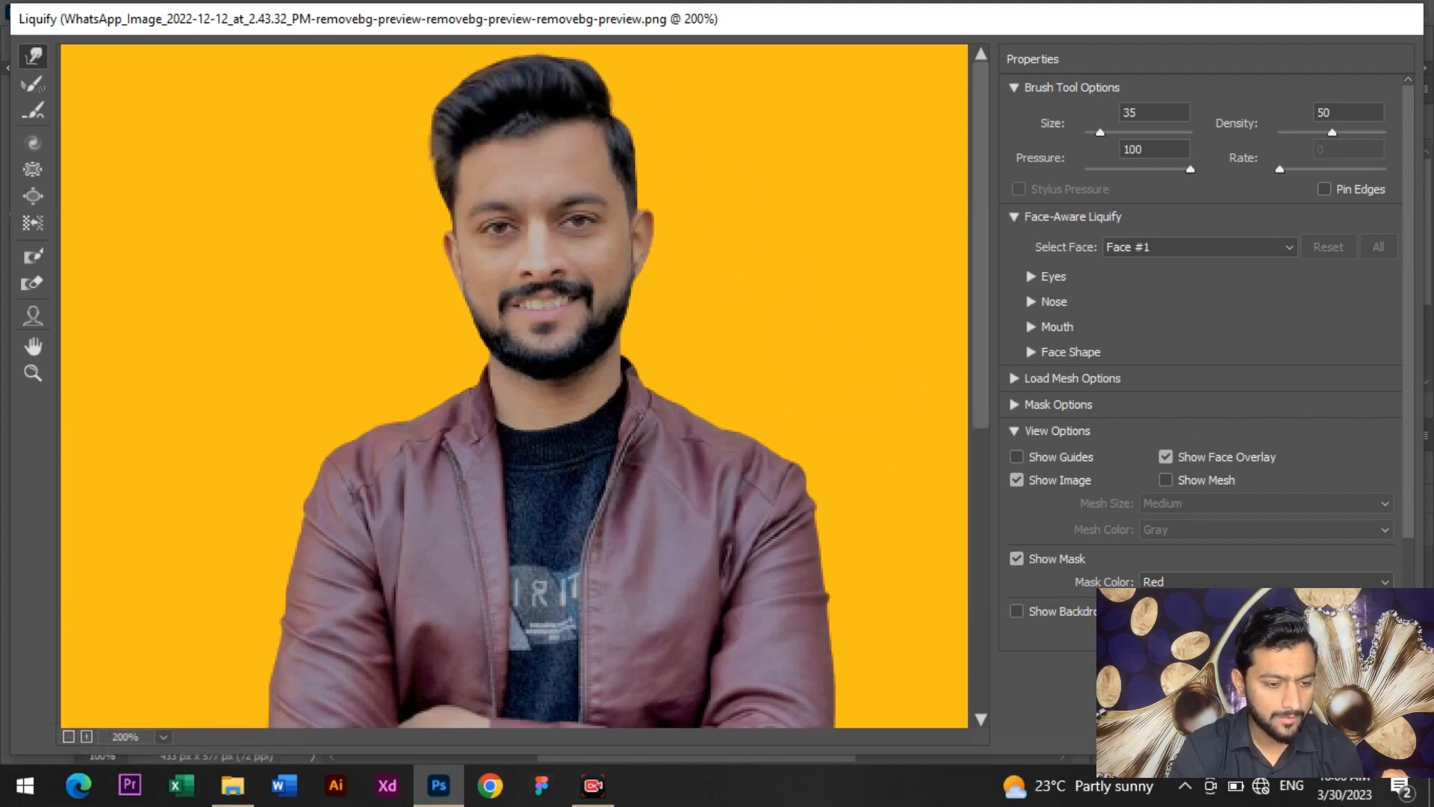
left_click(1270, 736)
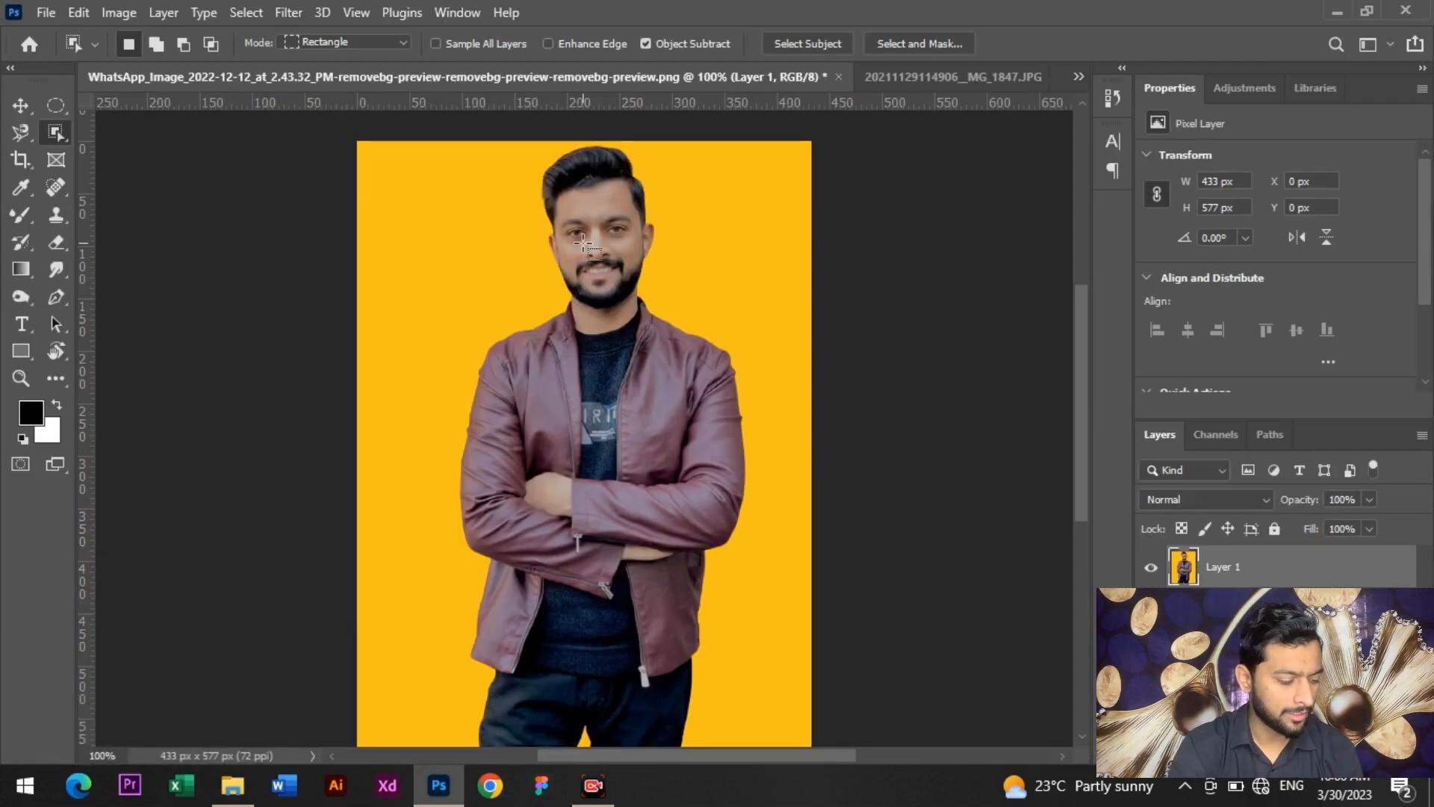
key("ctrl+z")
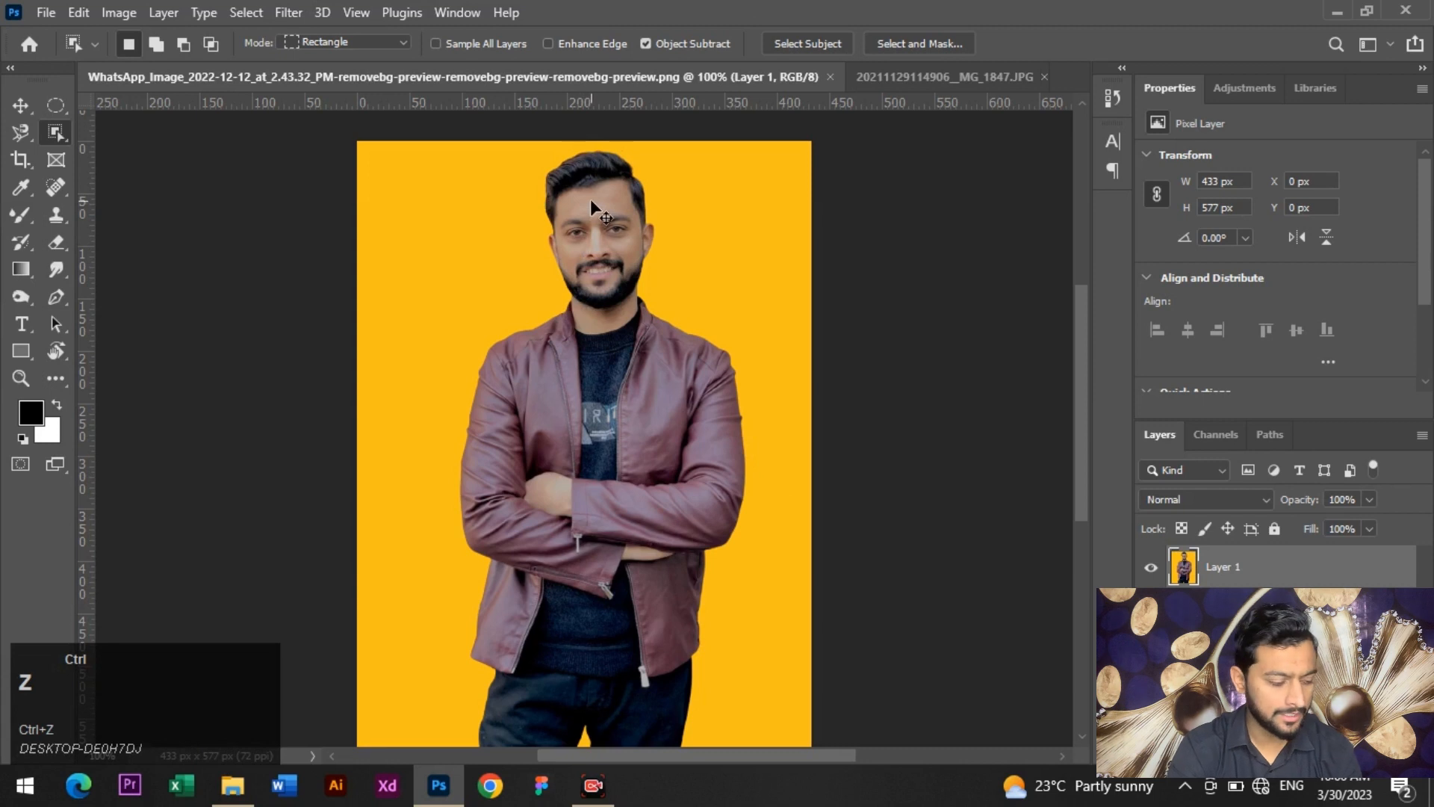
key("ctrl+shift+z")
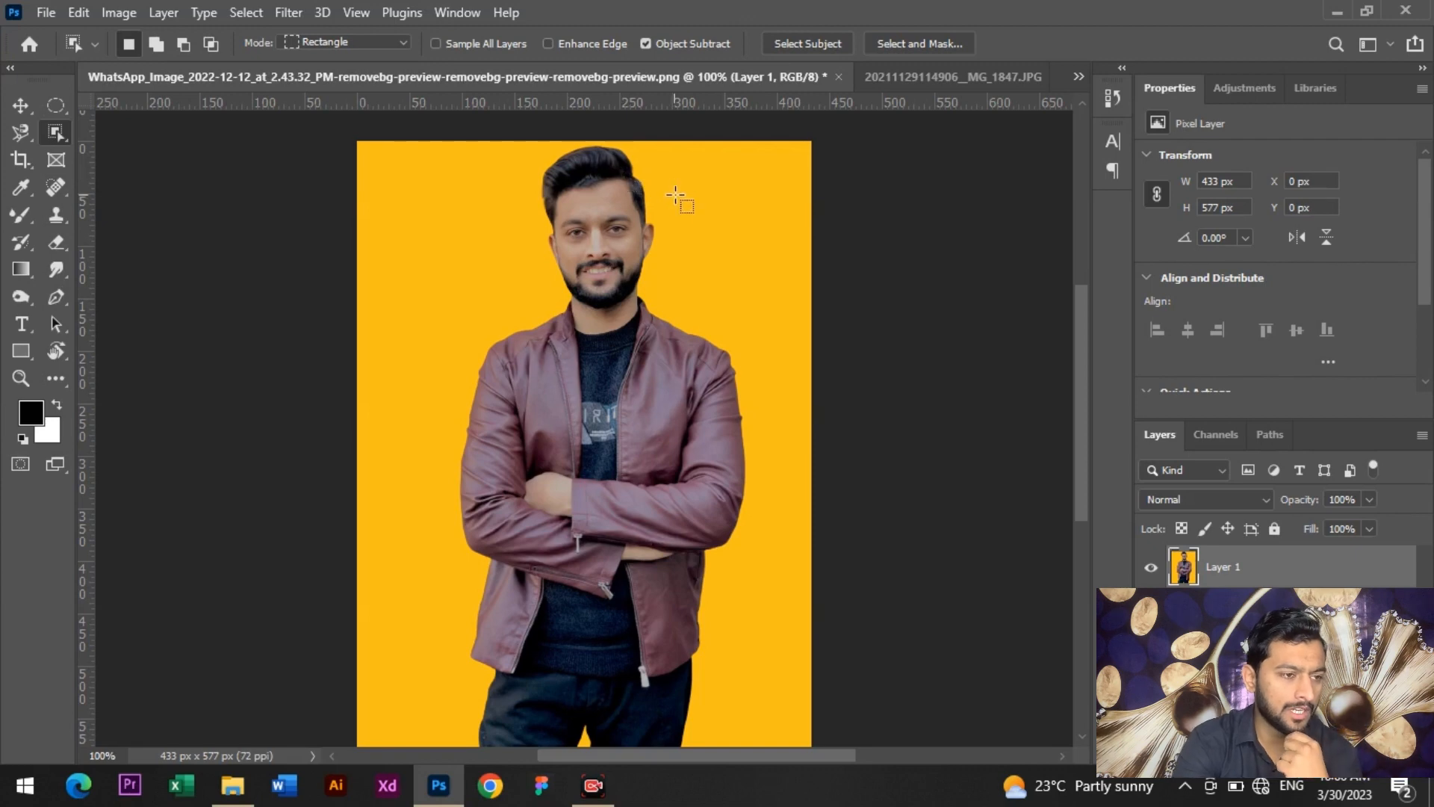
left_click(908, 78)
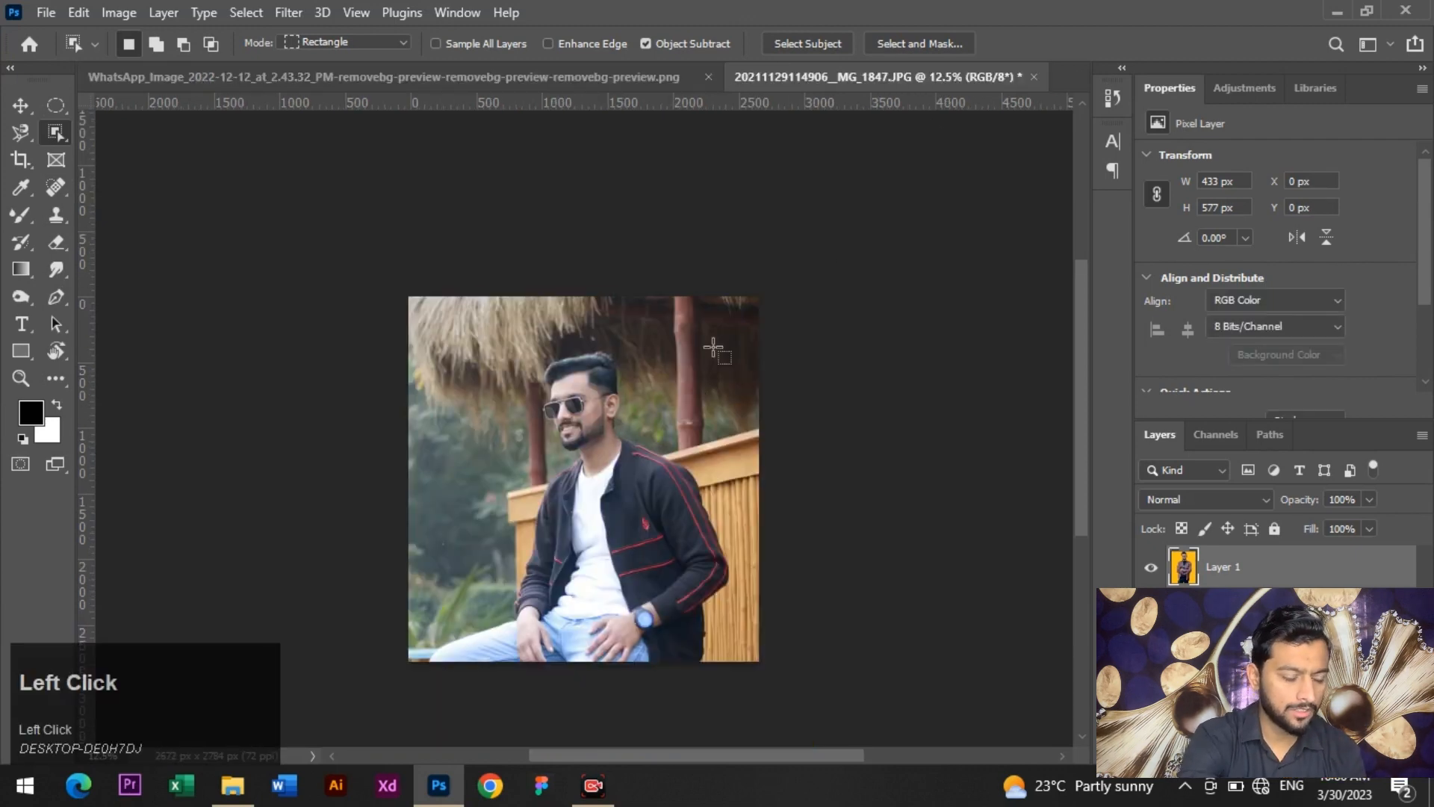
scroll(713, 347, "up", 4)
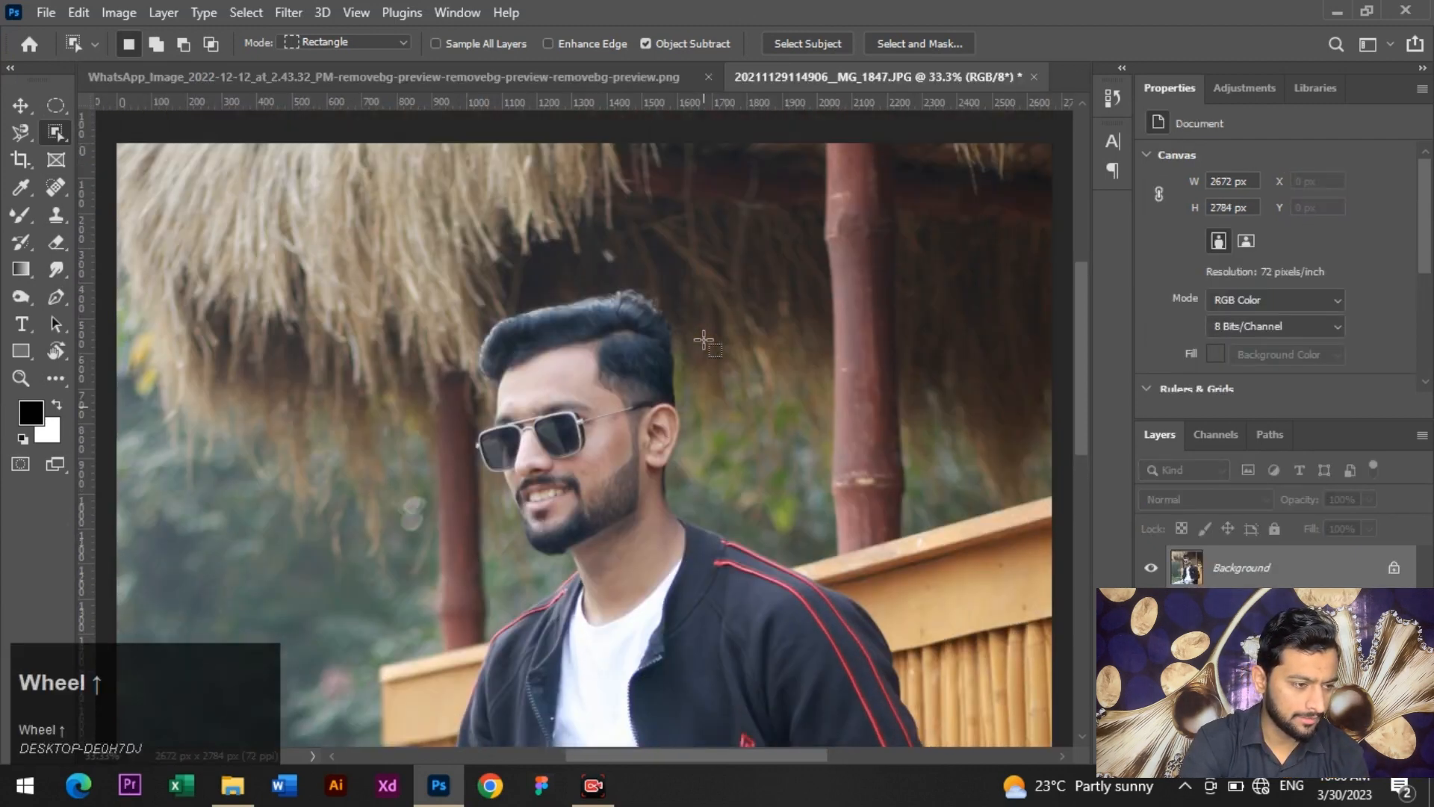
scroll(703, 341, "up", 2)
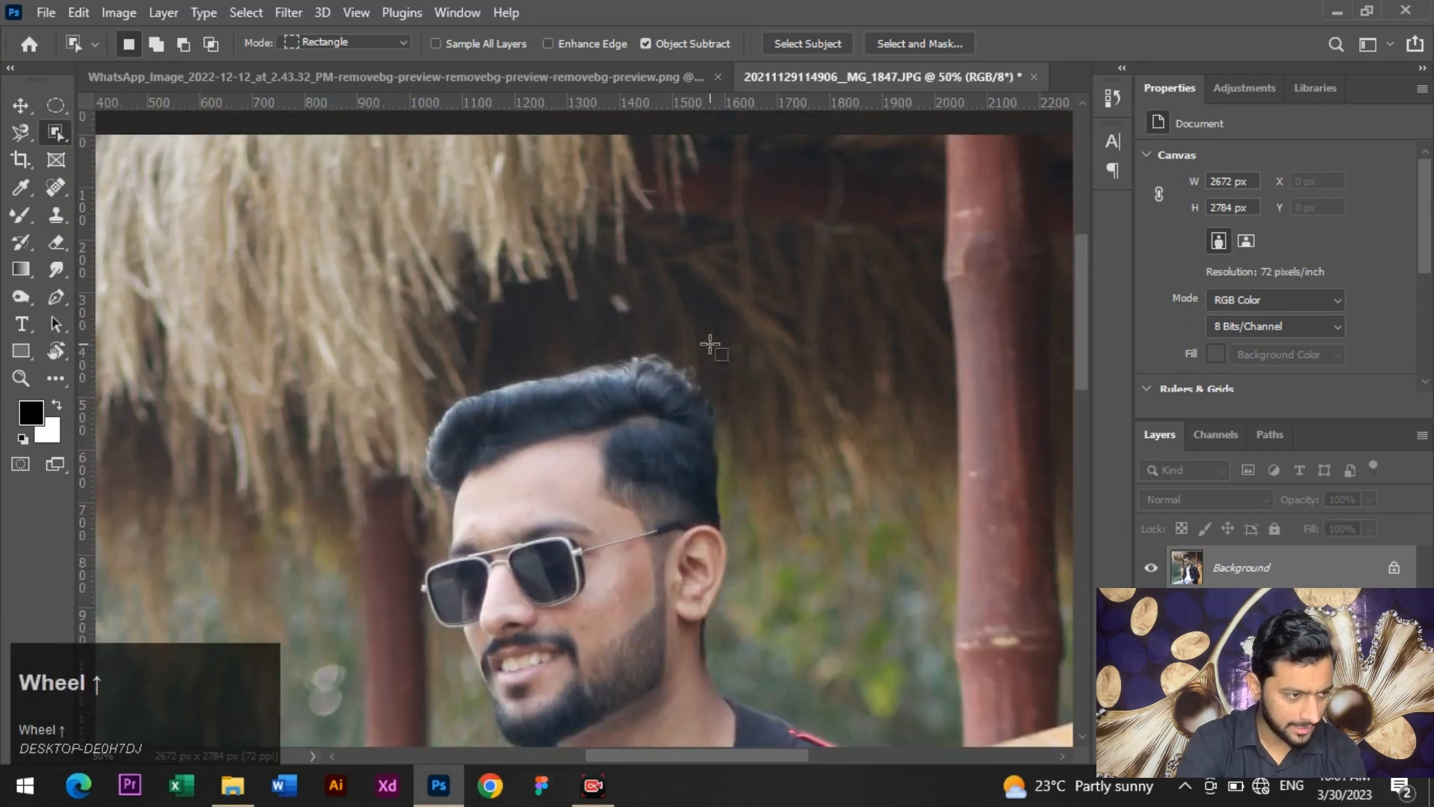
scroll(711, 344, "down", 3)
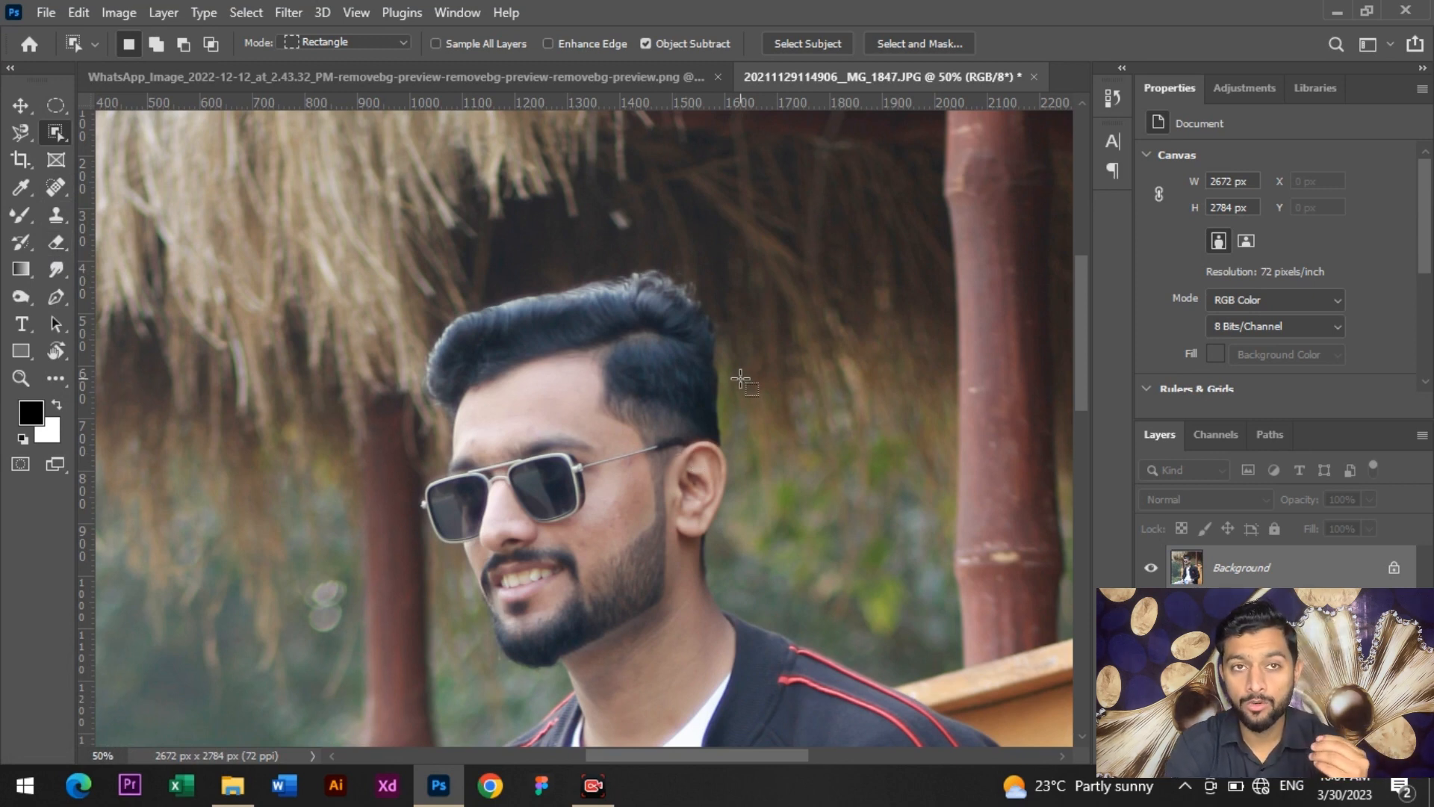
key("ctrl+shift+x")
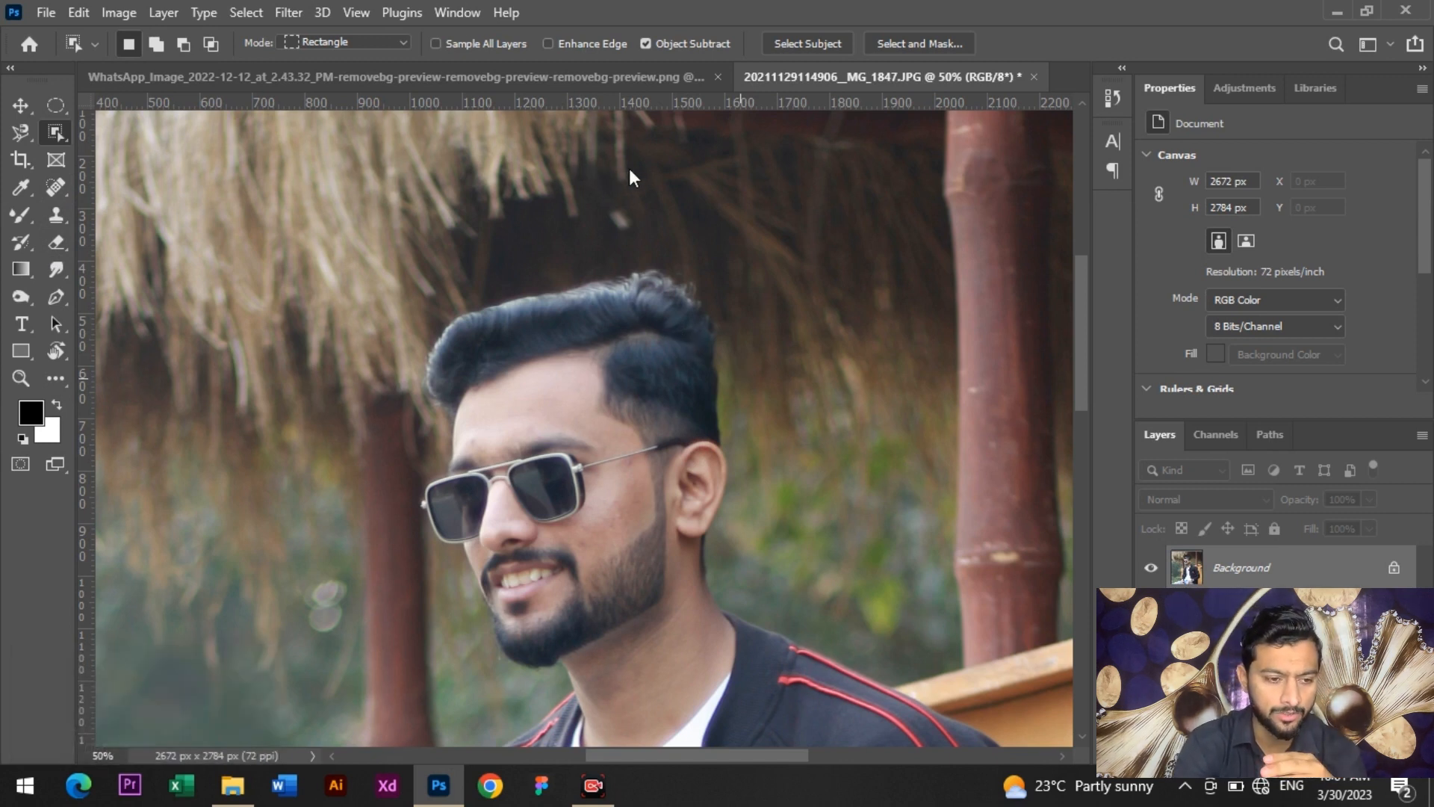
key("ctrl+shift+x")
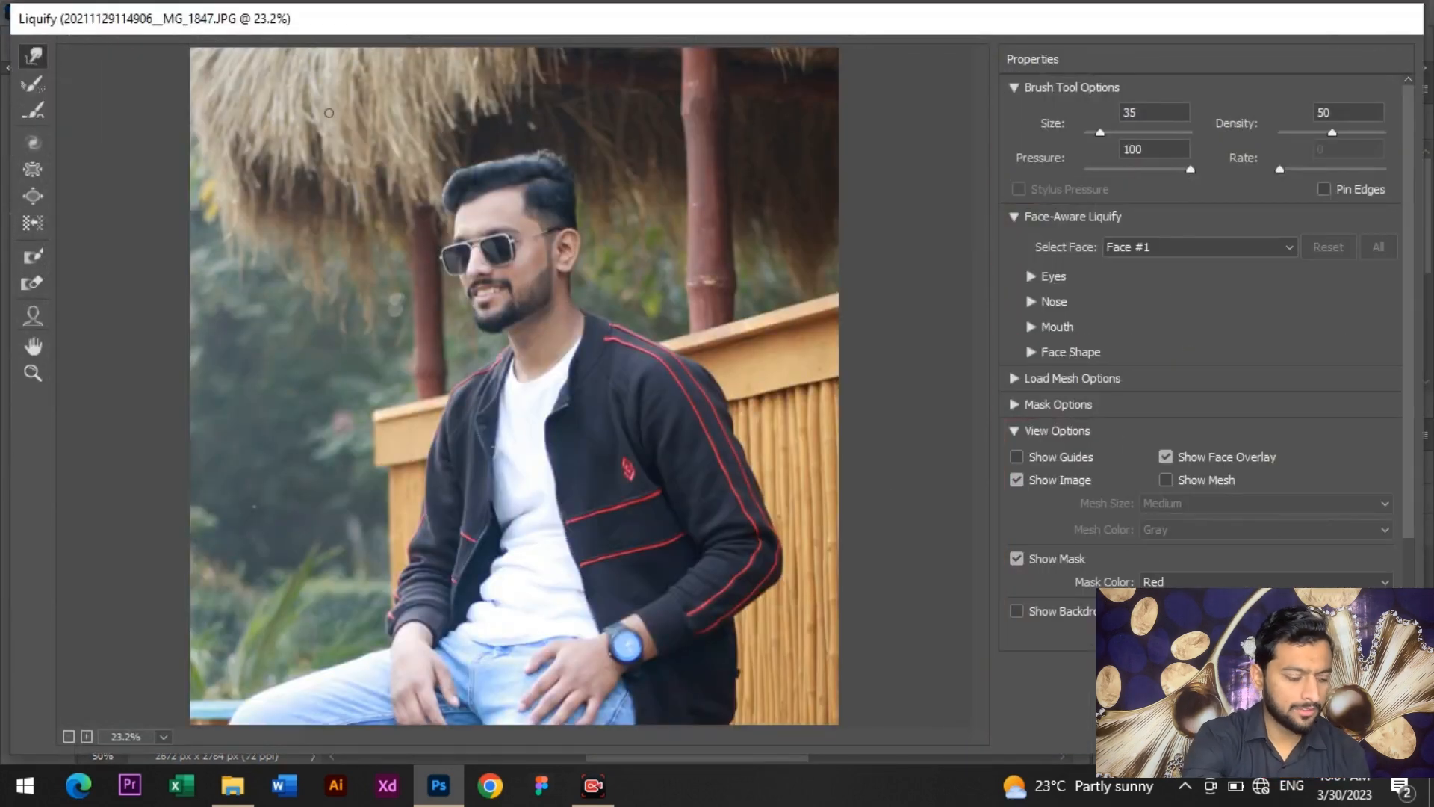
key("ctrl+plus")
key("ctrl+plus")
key("ctrl+plus")
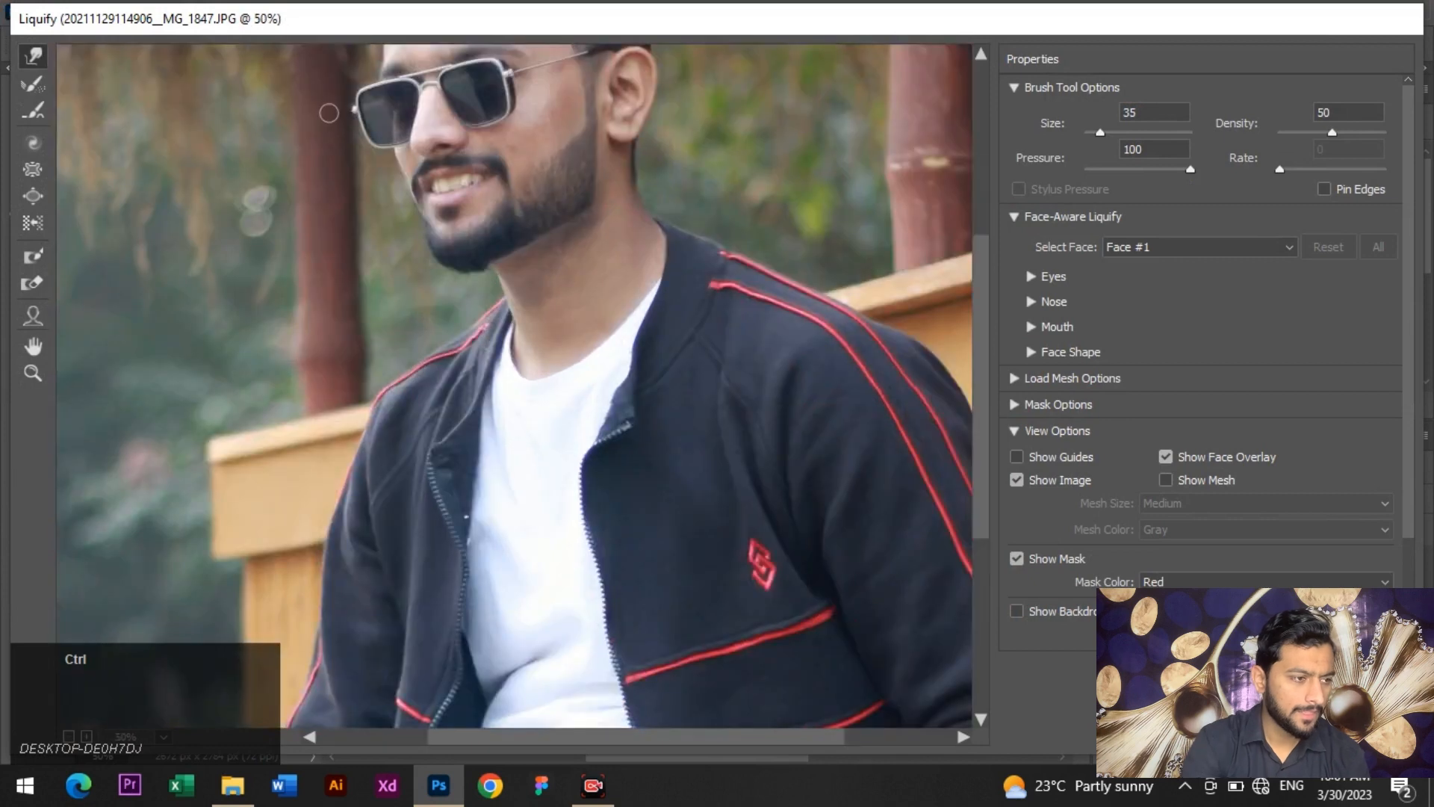
scroll(391, 194, "up", 5)
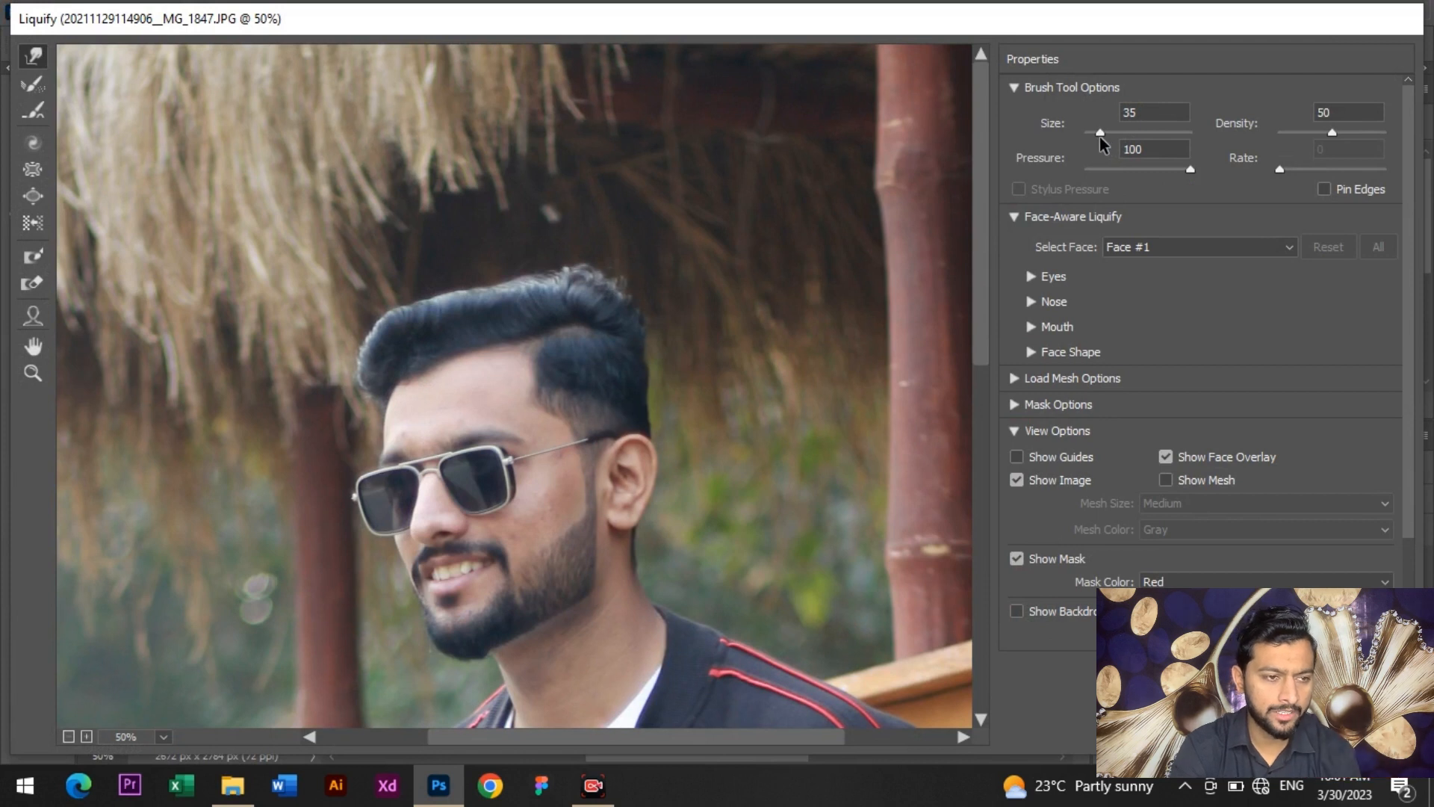
Step: Push the front and top of the man's hair outward with a size 166 Forward Warp brush to add volume, and apply the filter
left_click_drag(1101, 134, 1103, 134)
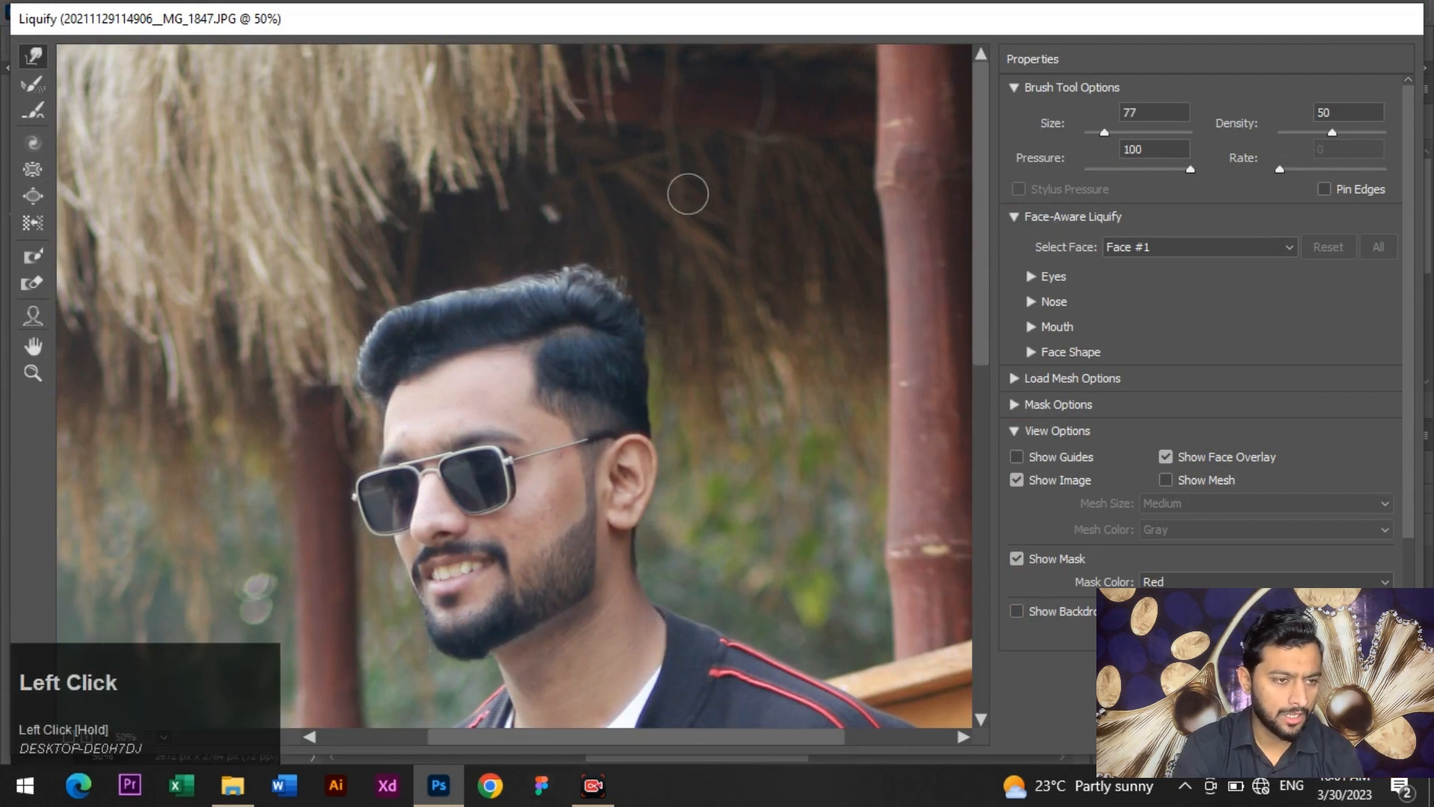
left_click_drag(1106, 136, 1113, 139)
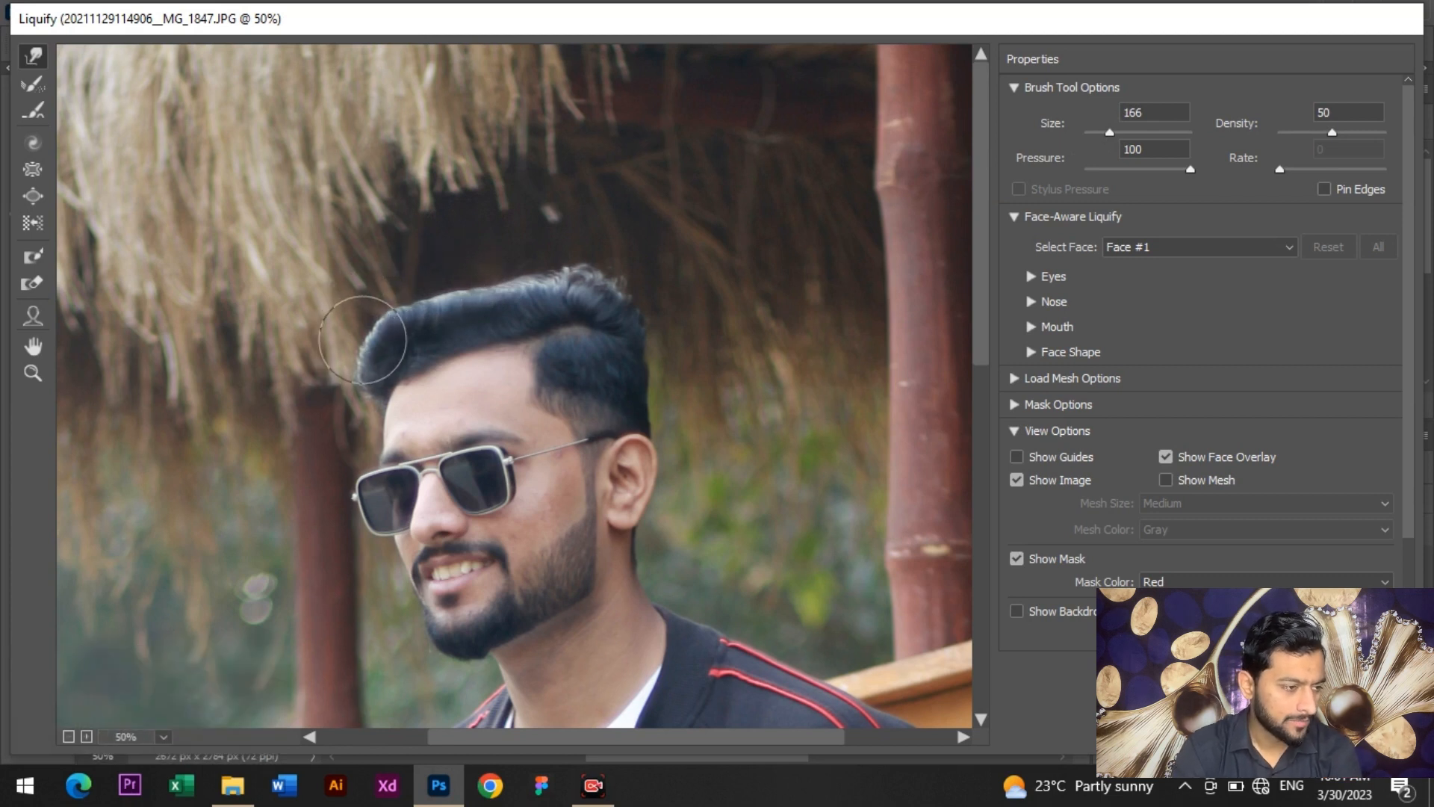
mouse_move(357, 337)
left_mouse_down()
mouse_move(396, 295)
mouse_move(432, 307)
mouse_move(448, 272)
mouse_move(480, 276)
mouse_move(480, 244)
left_mouse_up()
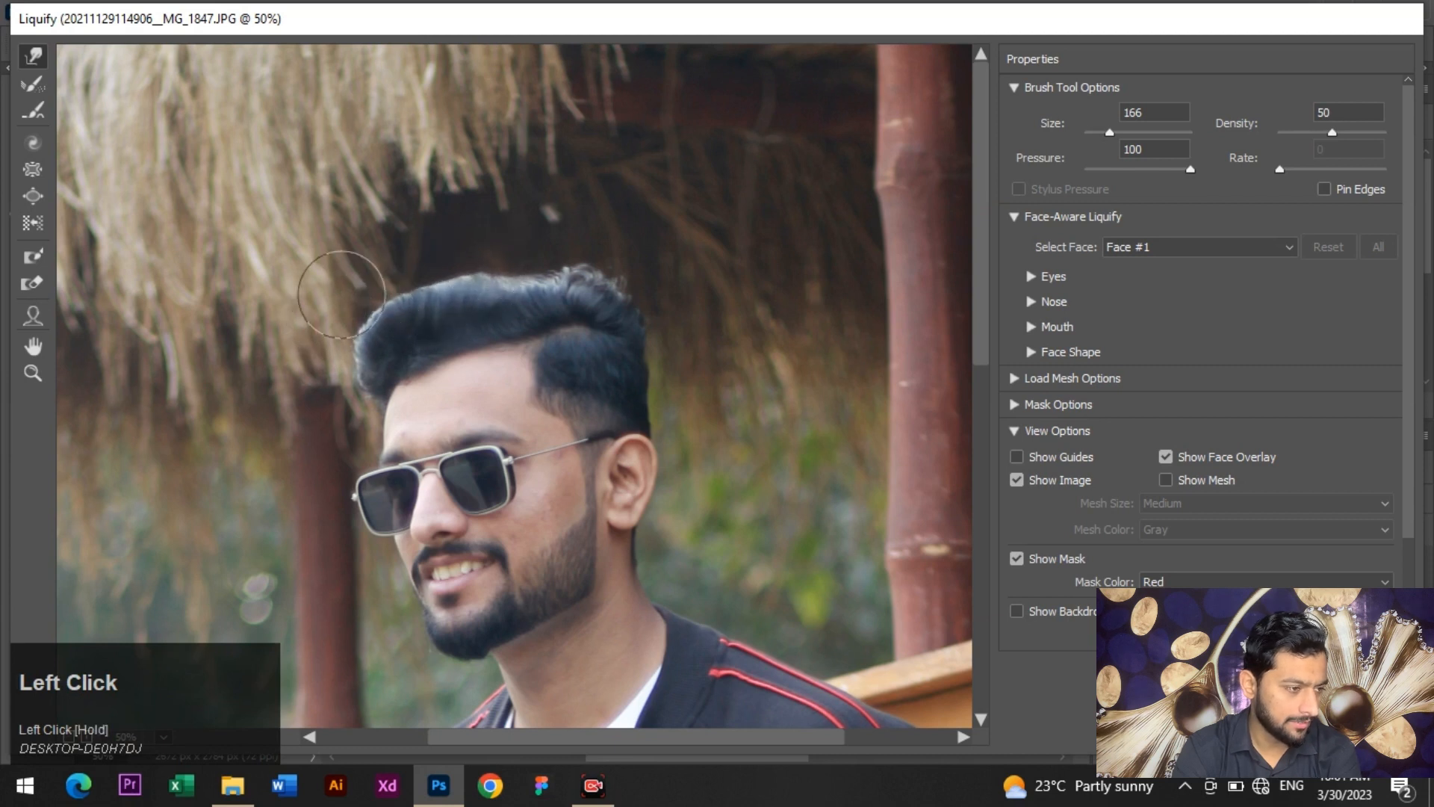
mouse_move(358, 326)
left_mouse_down()
mouse_move(348, 268)
mouse_move(345, 311)
mouse_move(407, 293)
mouse_move(410, 276)
mouse_move(498, 286)
mouse_move(488, 264)
mouse_move(444, 289)
mouse_move(511, 289)
mouse_move(532, 257)
left_mouse_up()
left_click_drag(573, 270, 573, 257)
left_click_drag(551, 286, 560, 268)
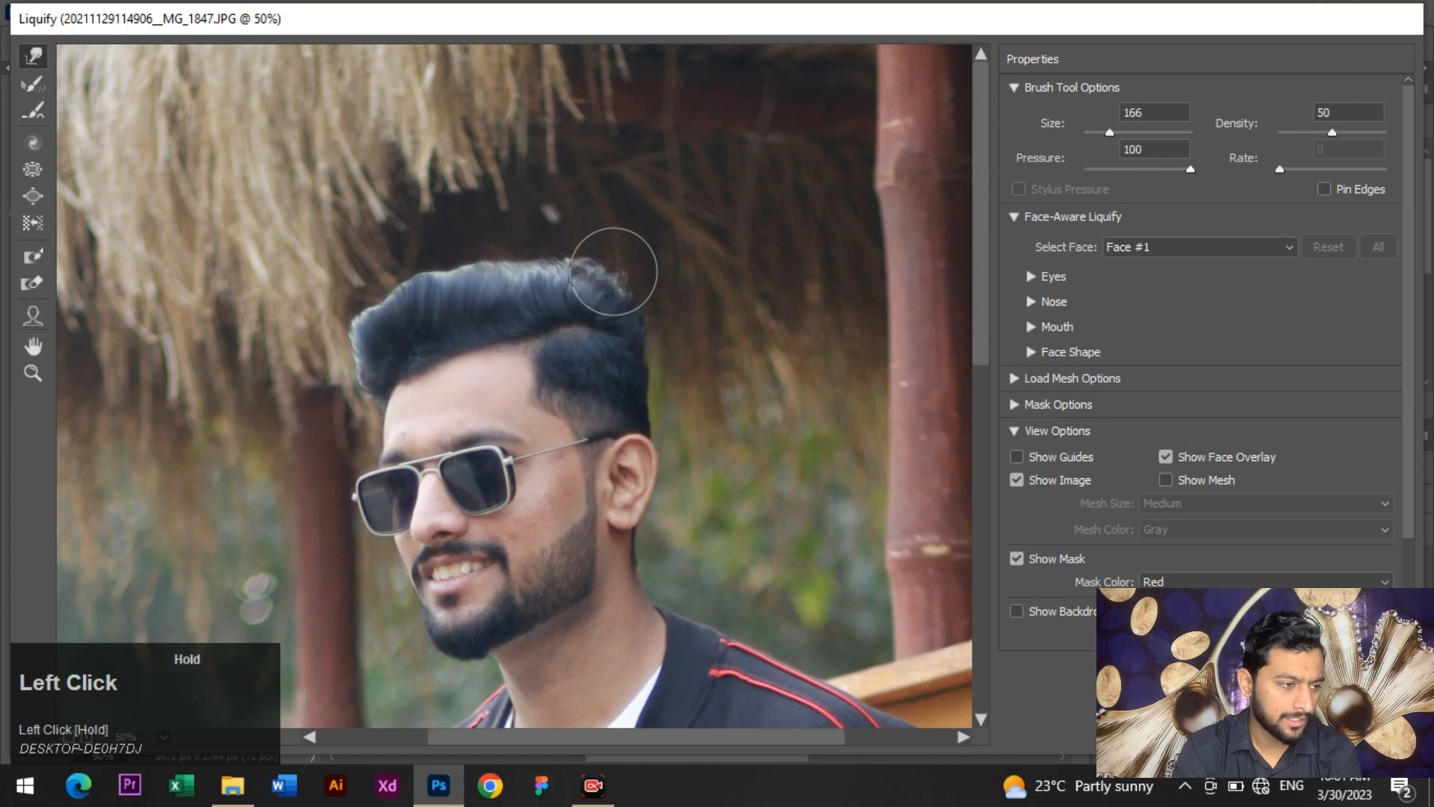
left_click_drag(391, 311, 388, 285)
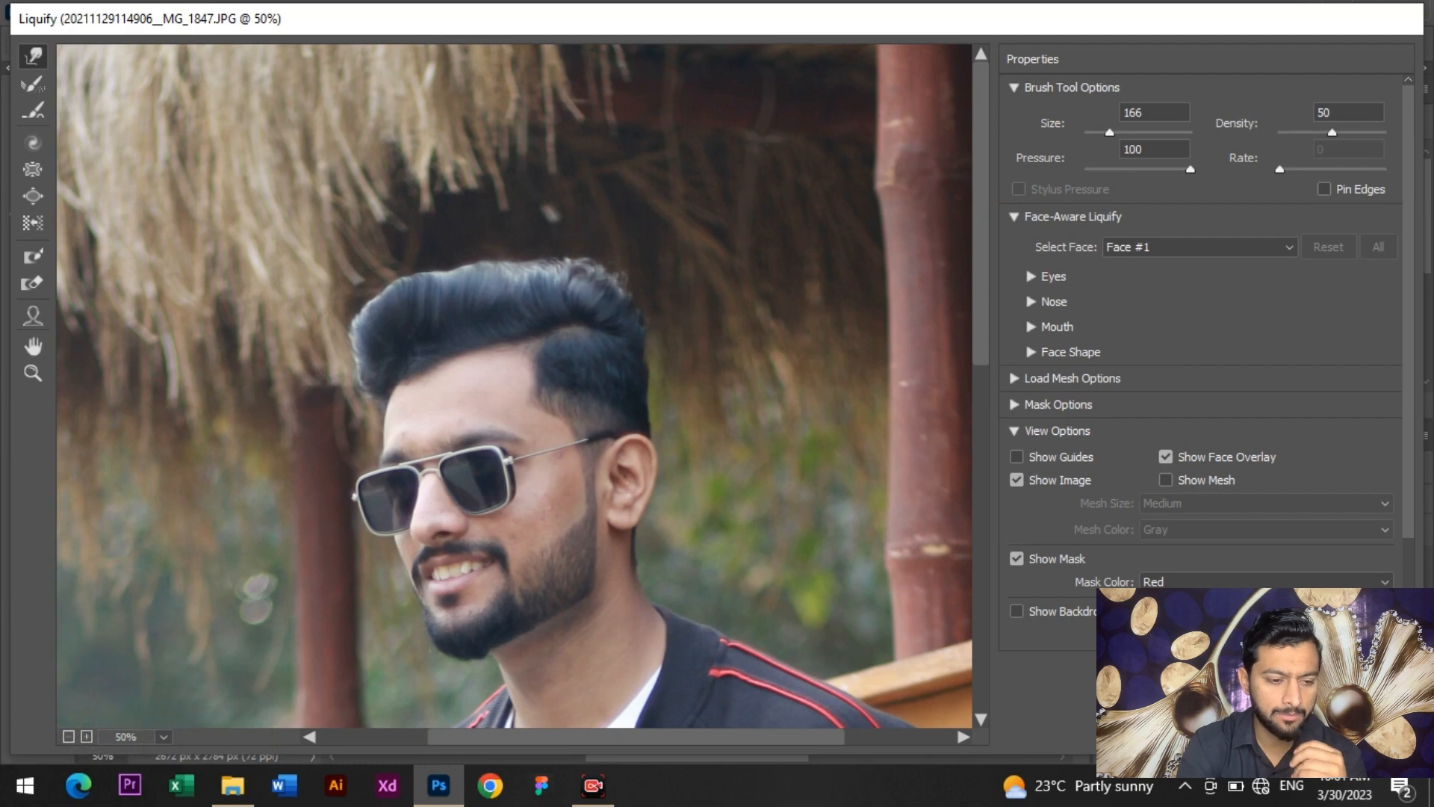
left_click(1366, 734)
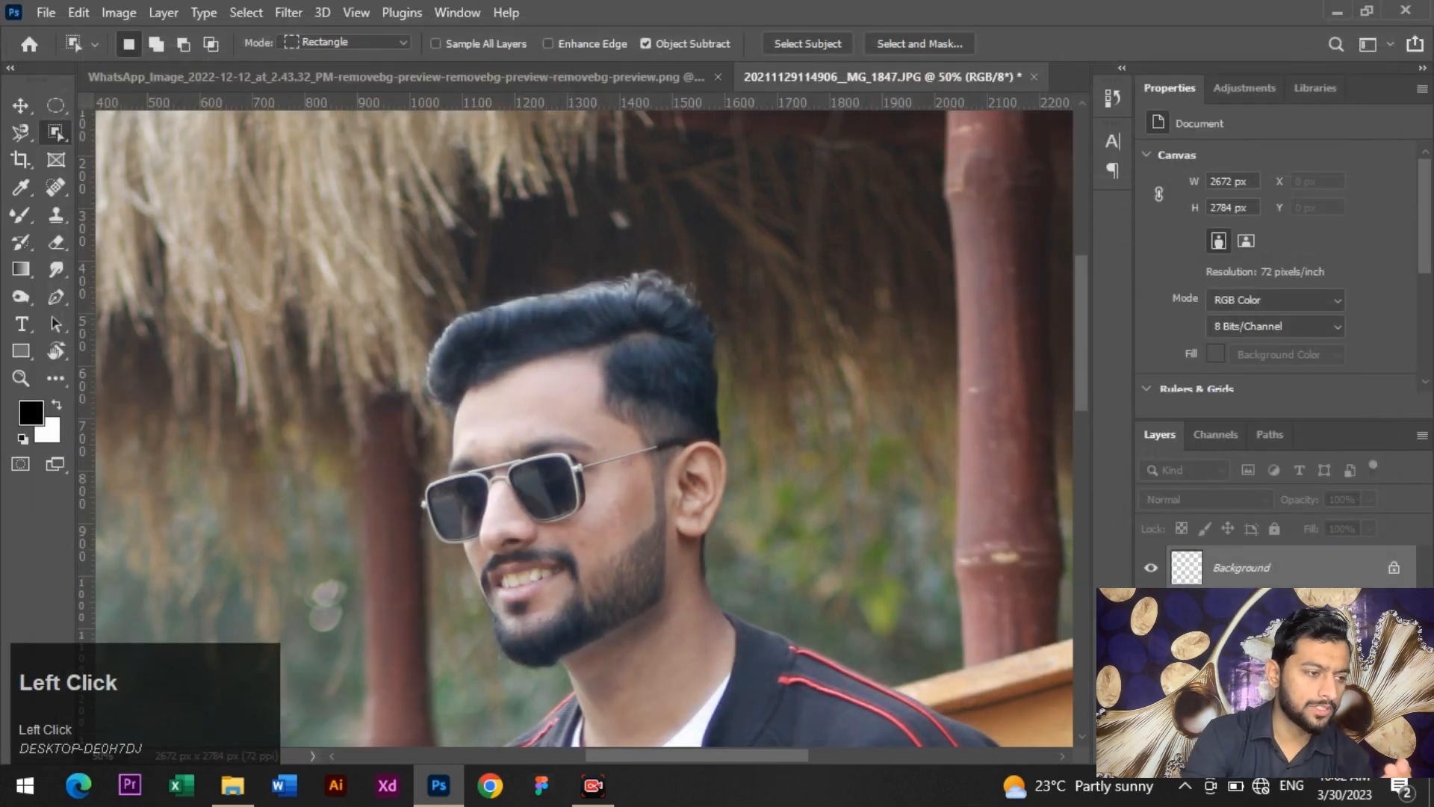
Step: Compare the man's hair before and after the Liquify edit, and leave the edit undone
left_click(423, 331)
key("ctrl+z")
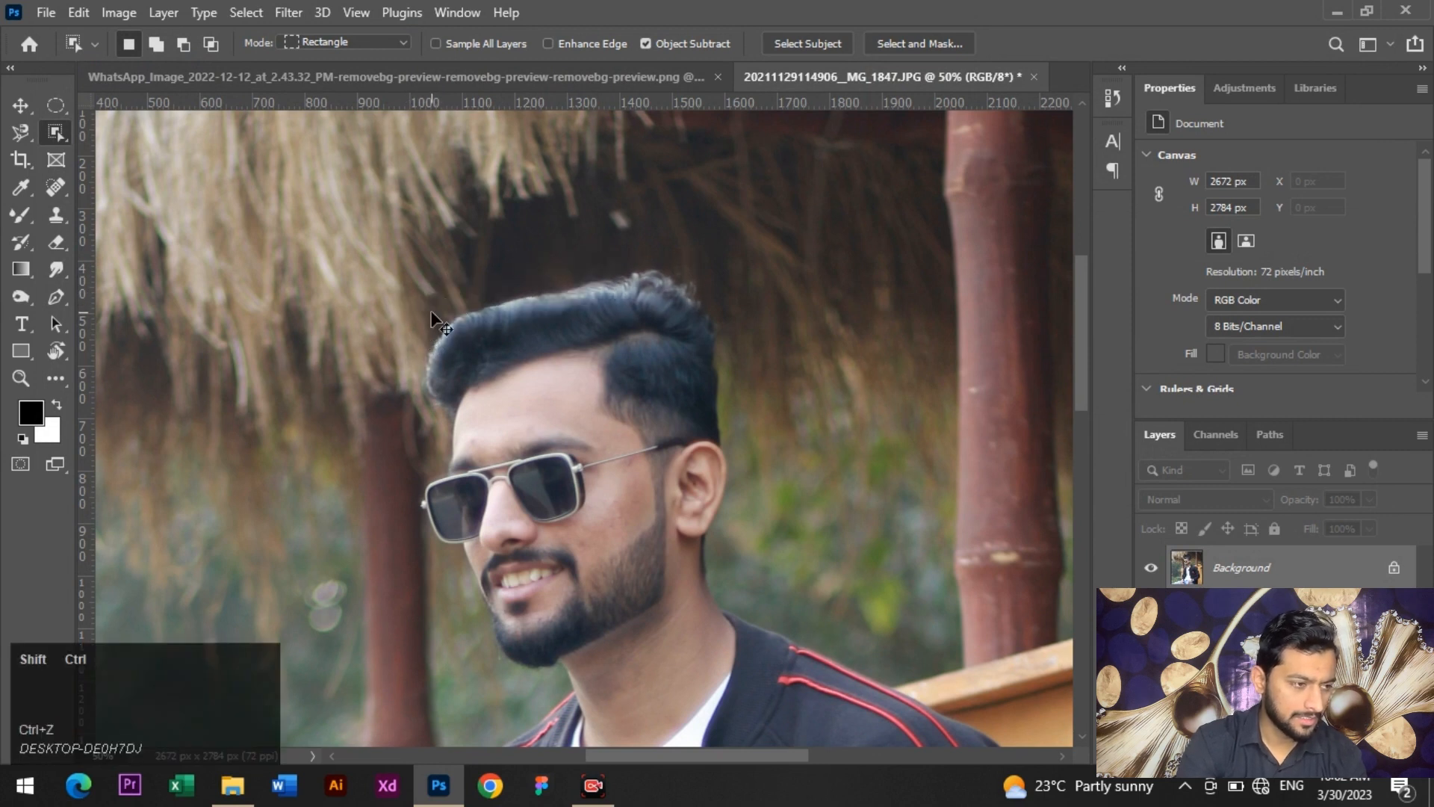
key("ctrl+shift+z")
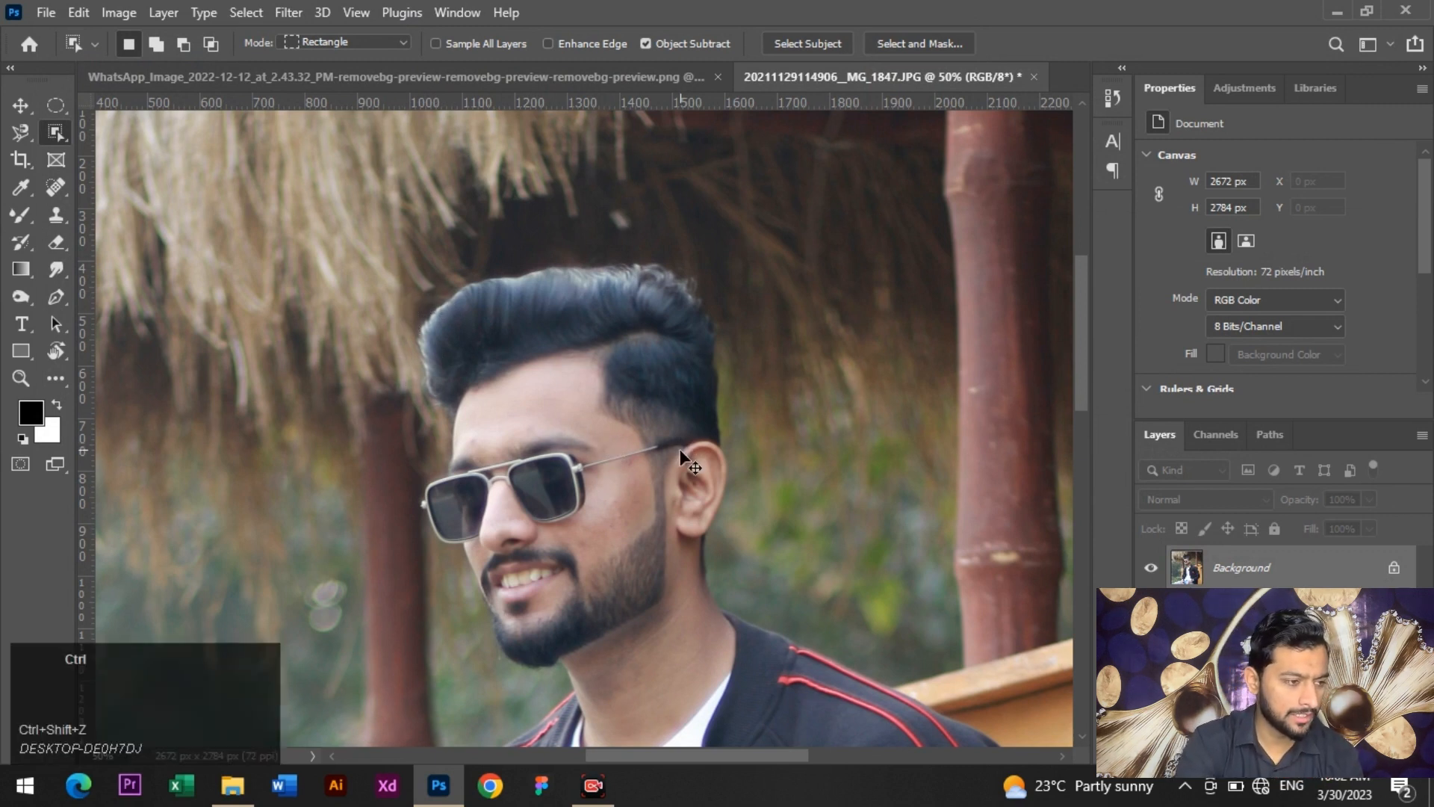
key("ctrl+z")
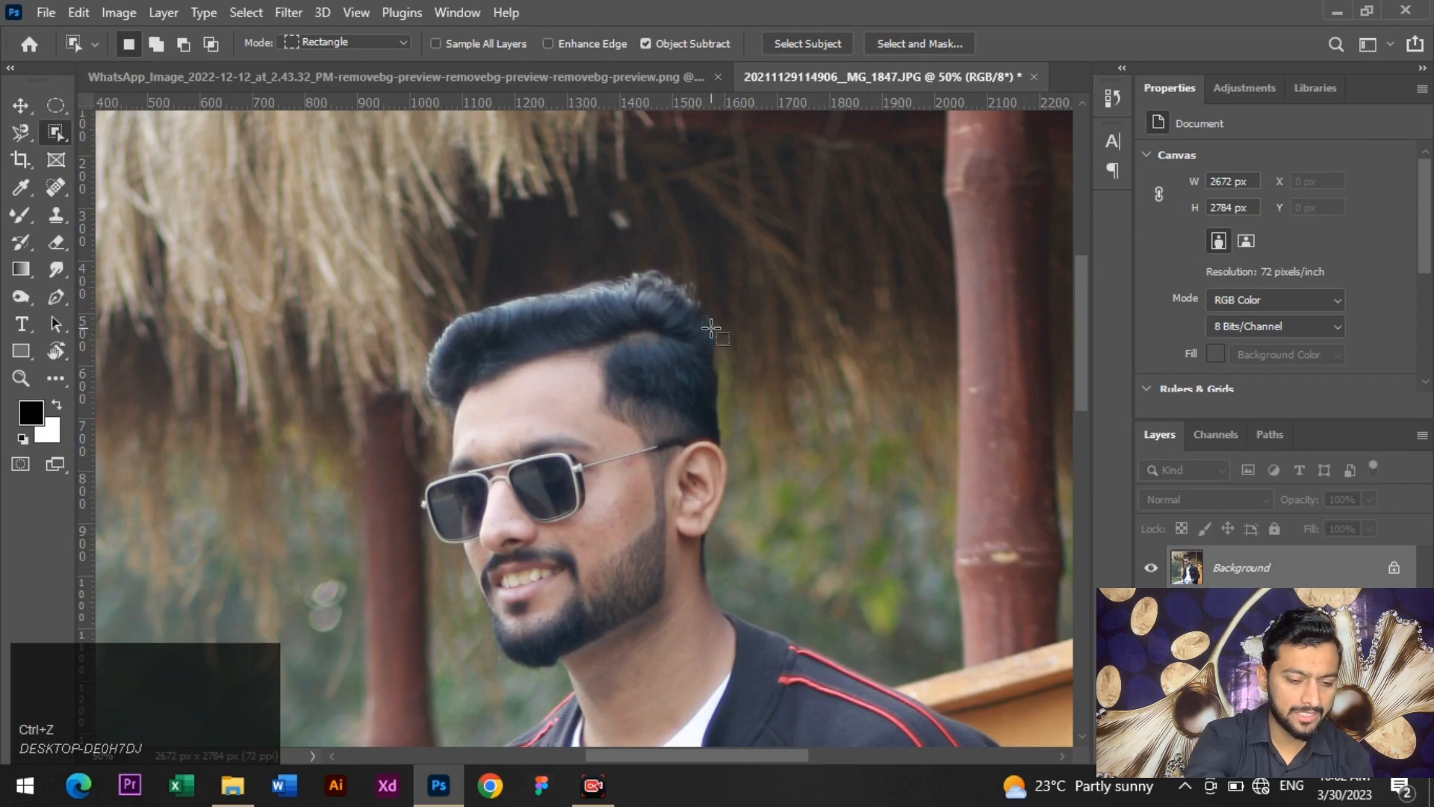
Step: Select the whole man with the Object Selection Tool by framing him in a rectangle
key("ctrl+minus")
key("ctrl+minus")
key("ctrl+minus")
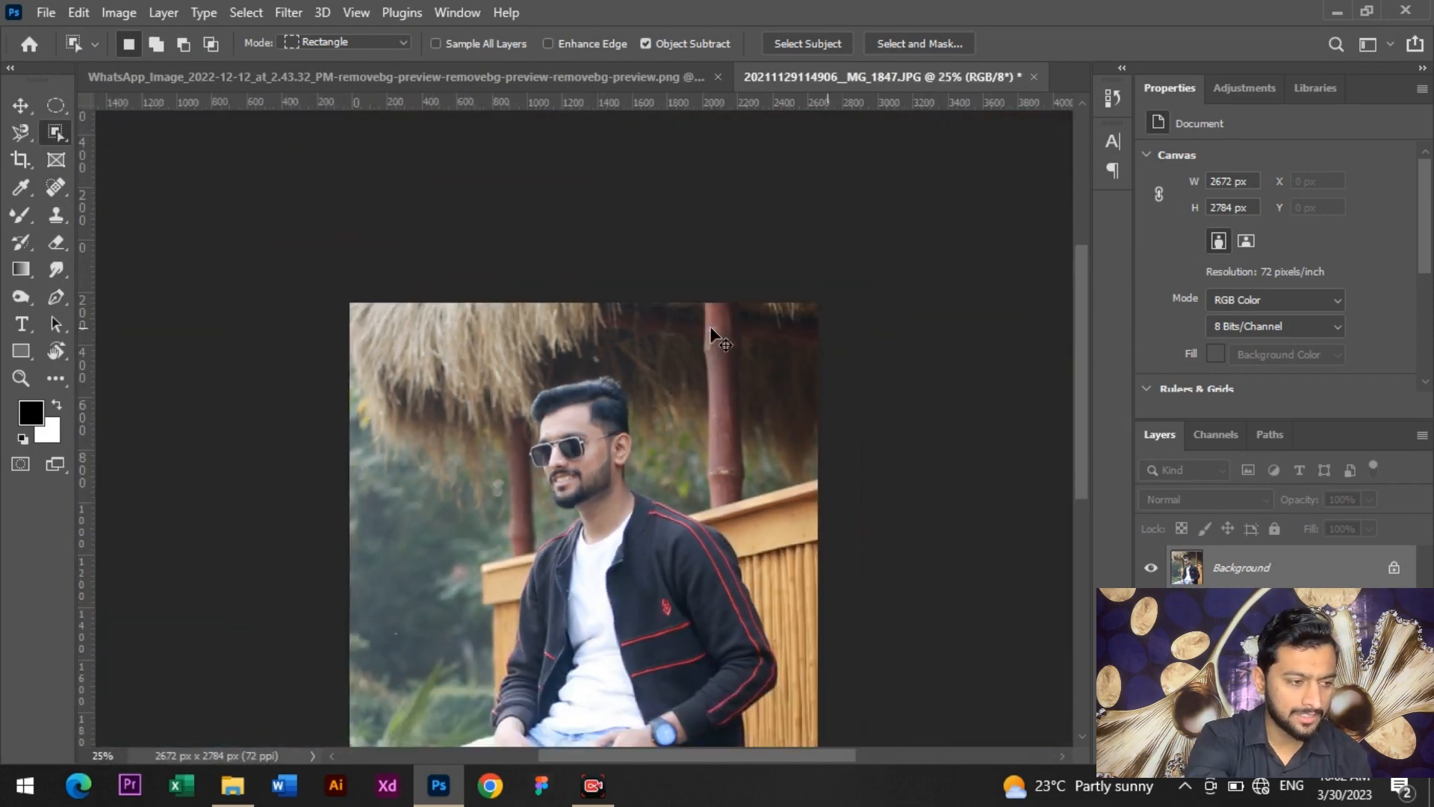
key("ctrl+plus")
scroll(710, 329, "down", 2)
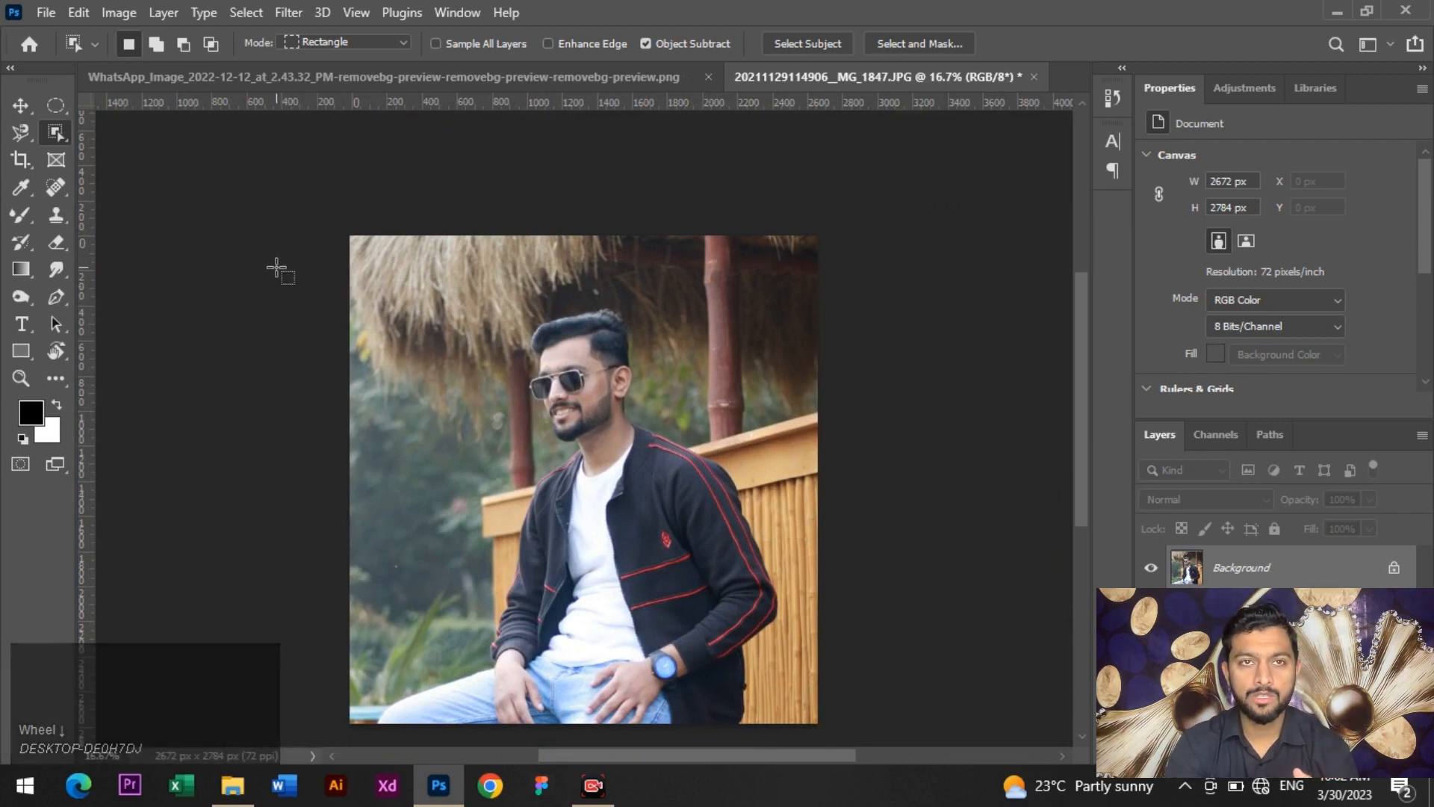
right_click(52, 132)
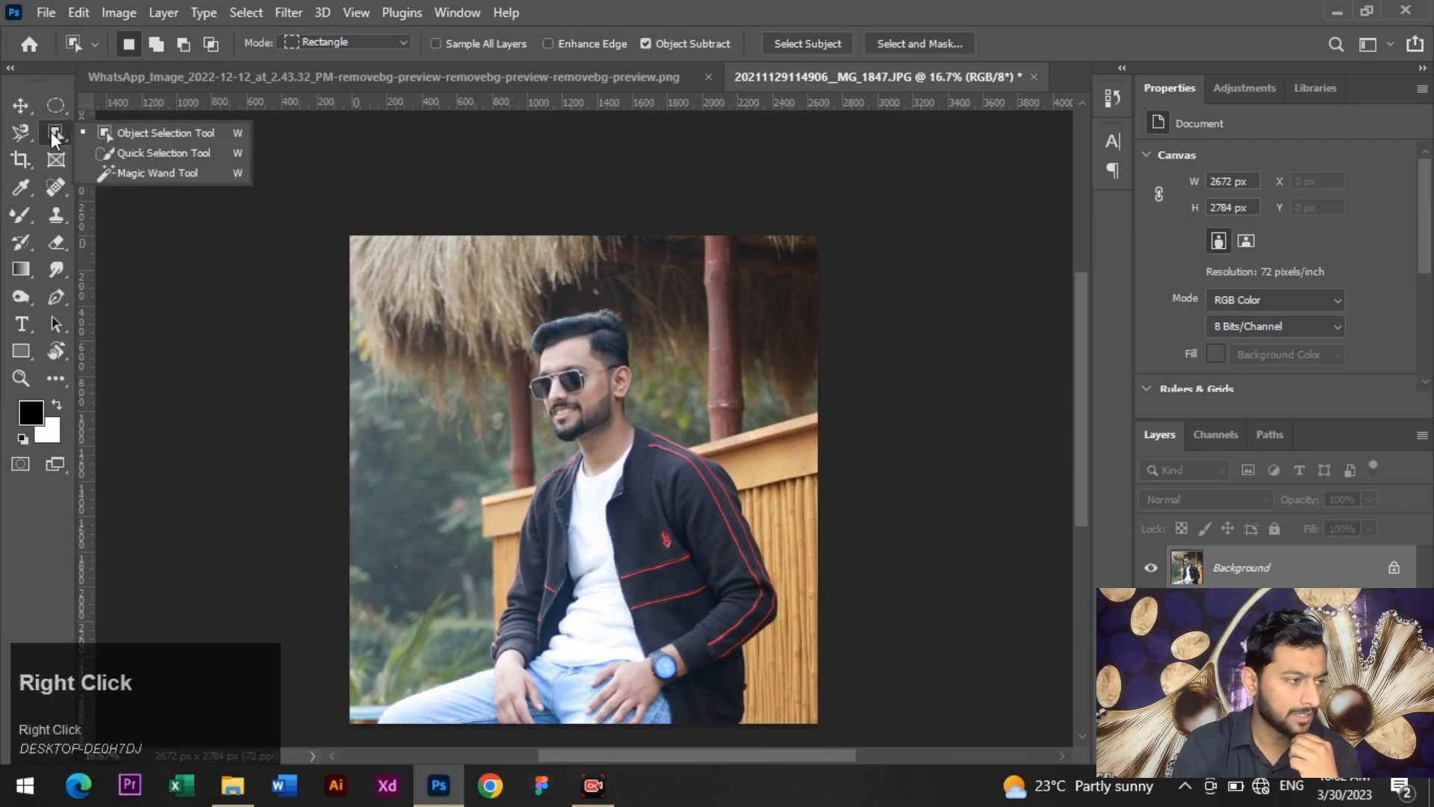
left_click(116, 134)
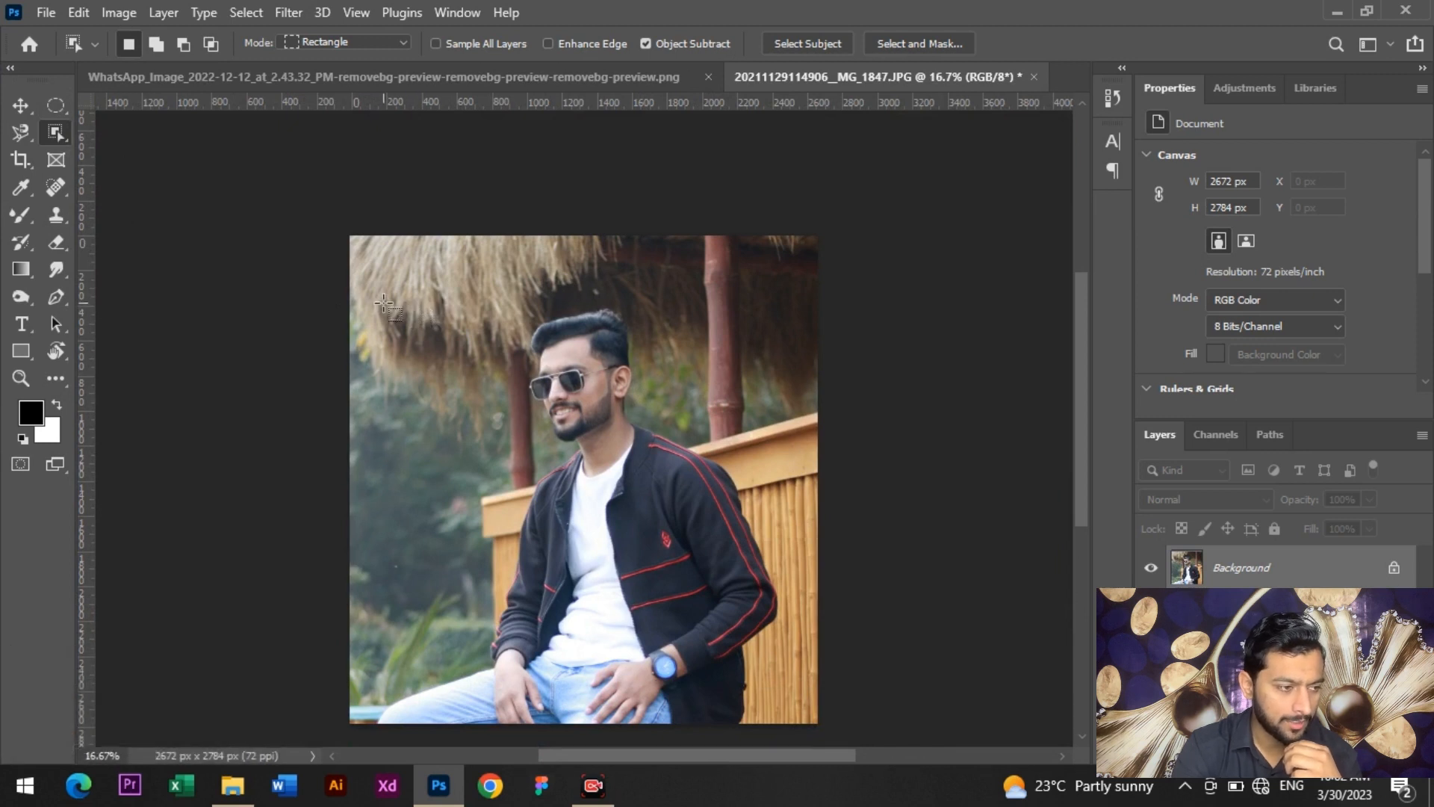
left_click_drag(384, 303, 788, 725)
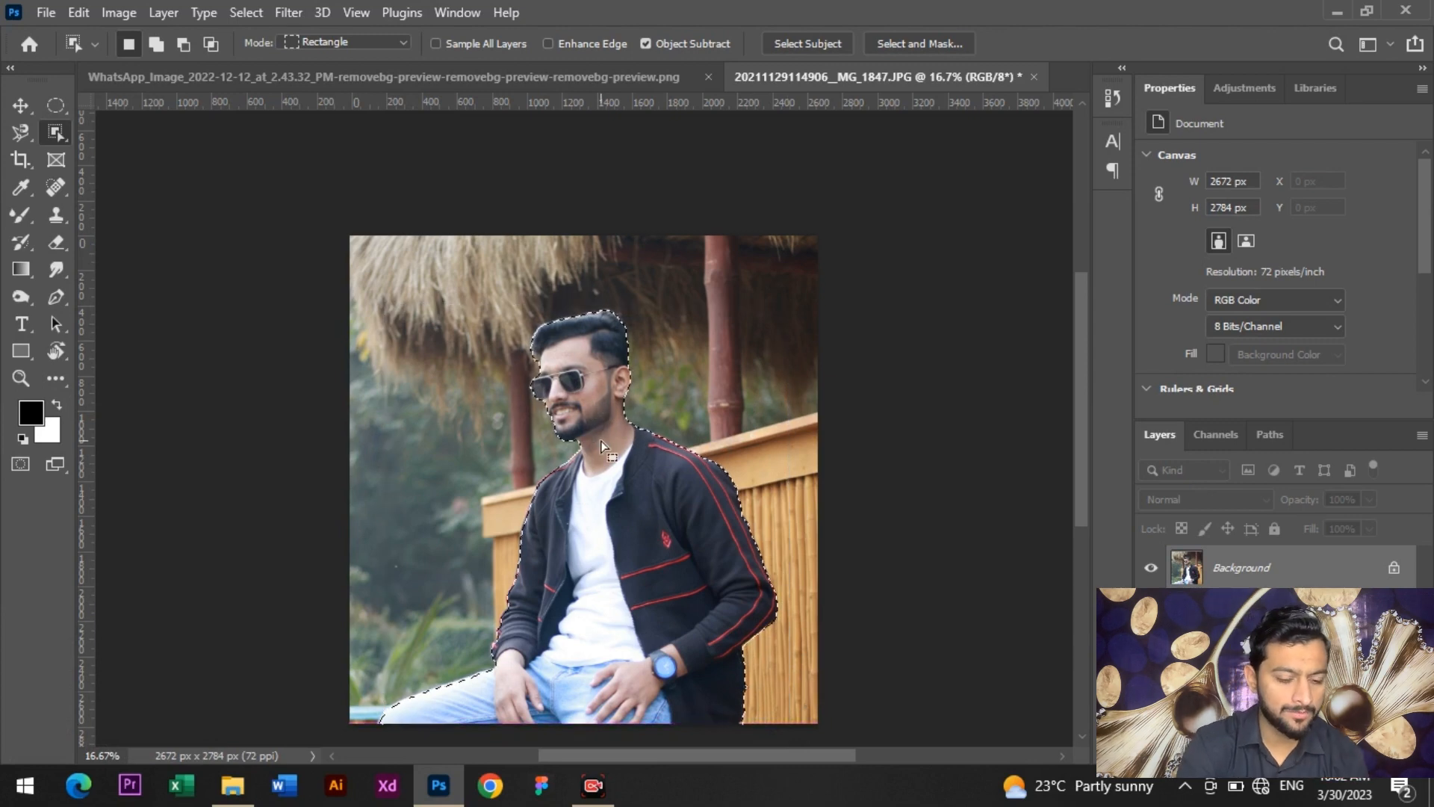
Step: Inspect the selection edge around the man and switch to the Quick Selection Tool in add-to-selection mode
key("ctrl")
key("ctrl+plus")
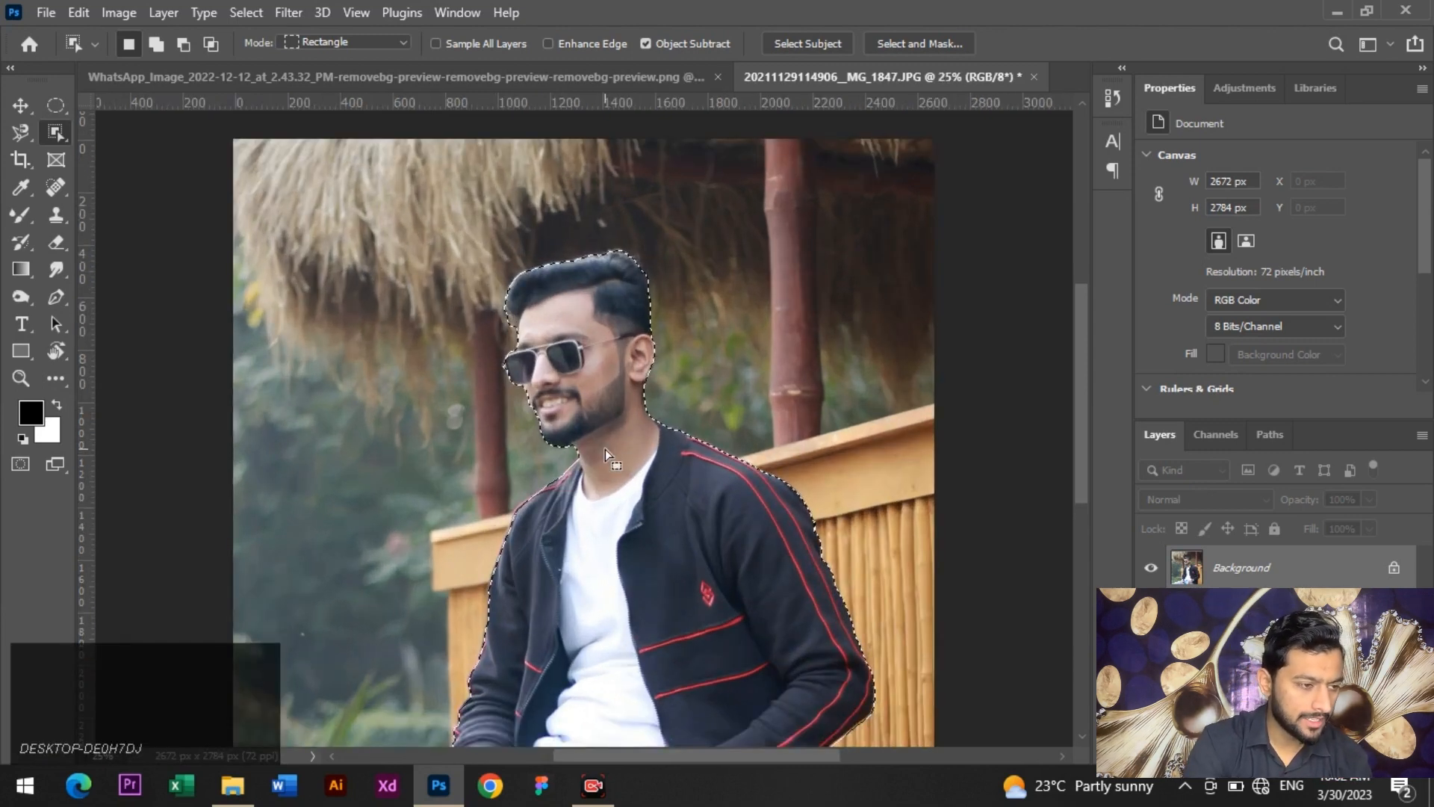
scroll(605, 450, "down", 3)
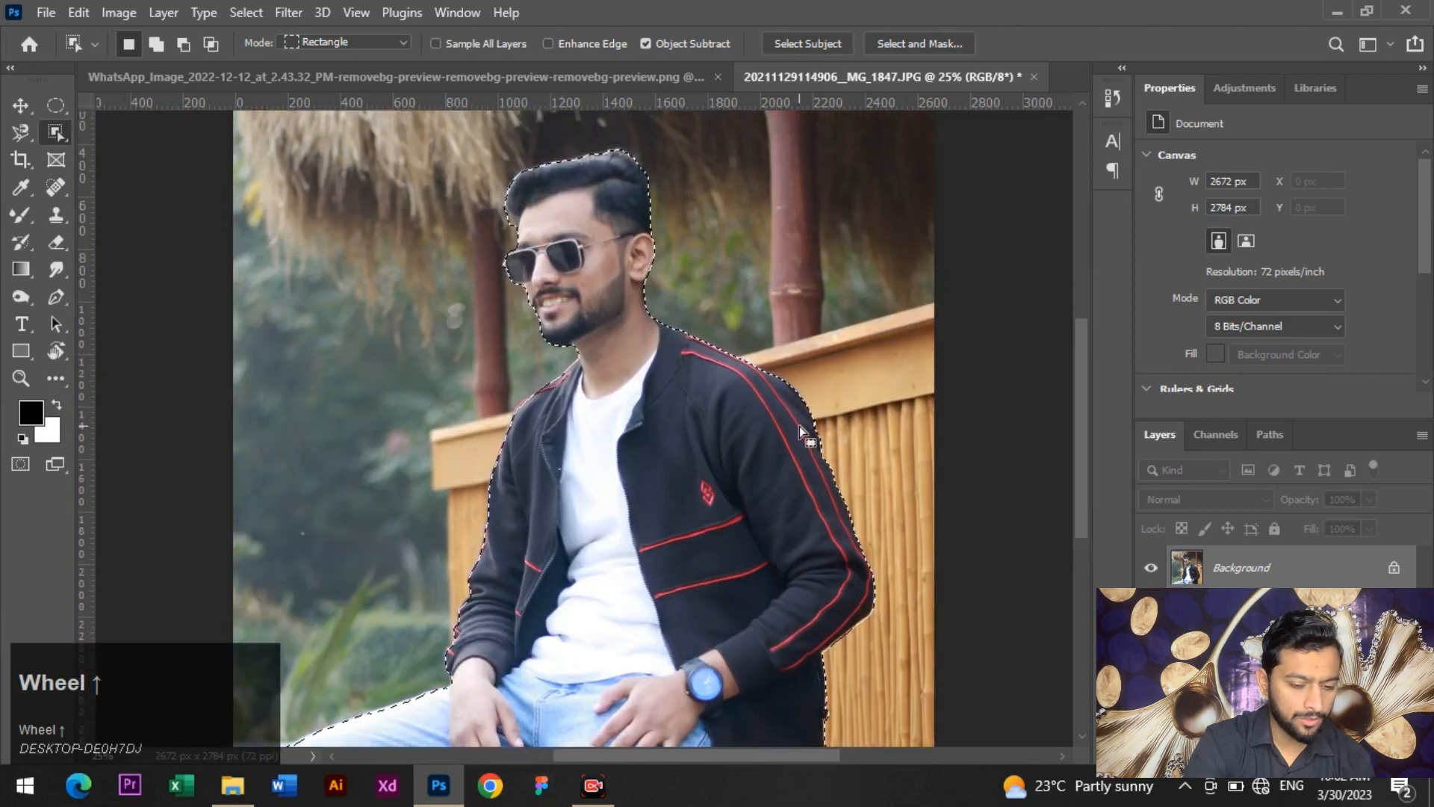
scroll(800, 426, "up", 2)
key("ctrl+plus")
scroll(523, 396, "up", 2)
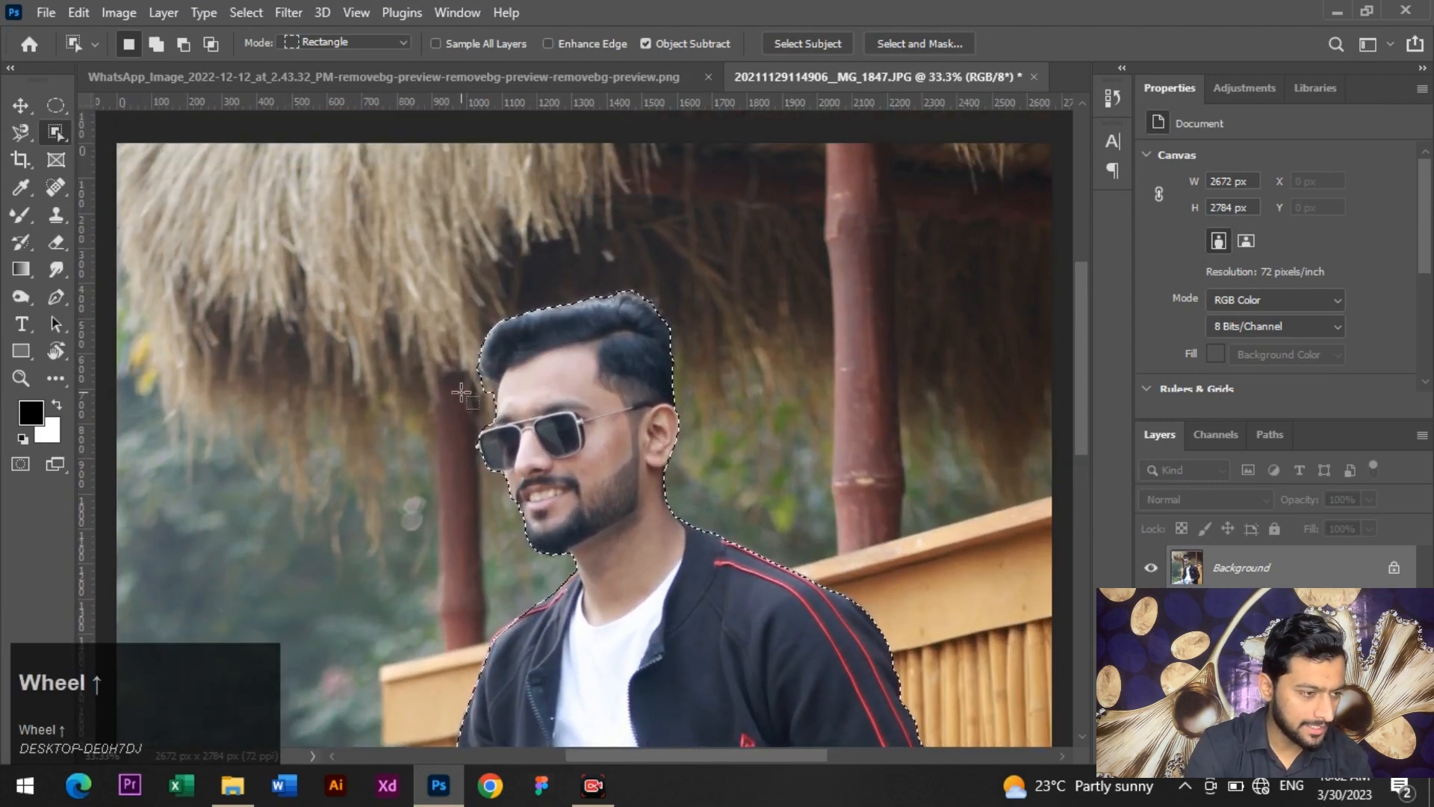
right_click(60, 132)
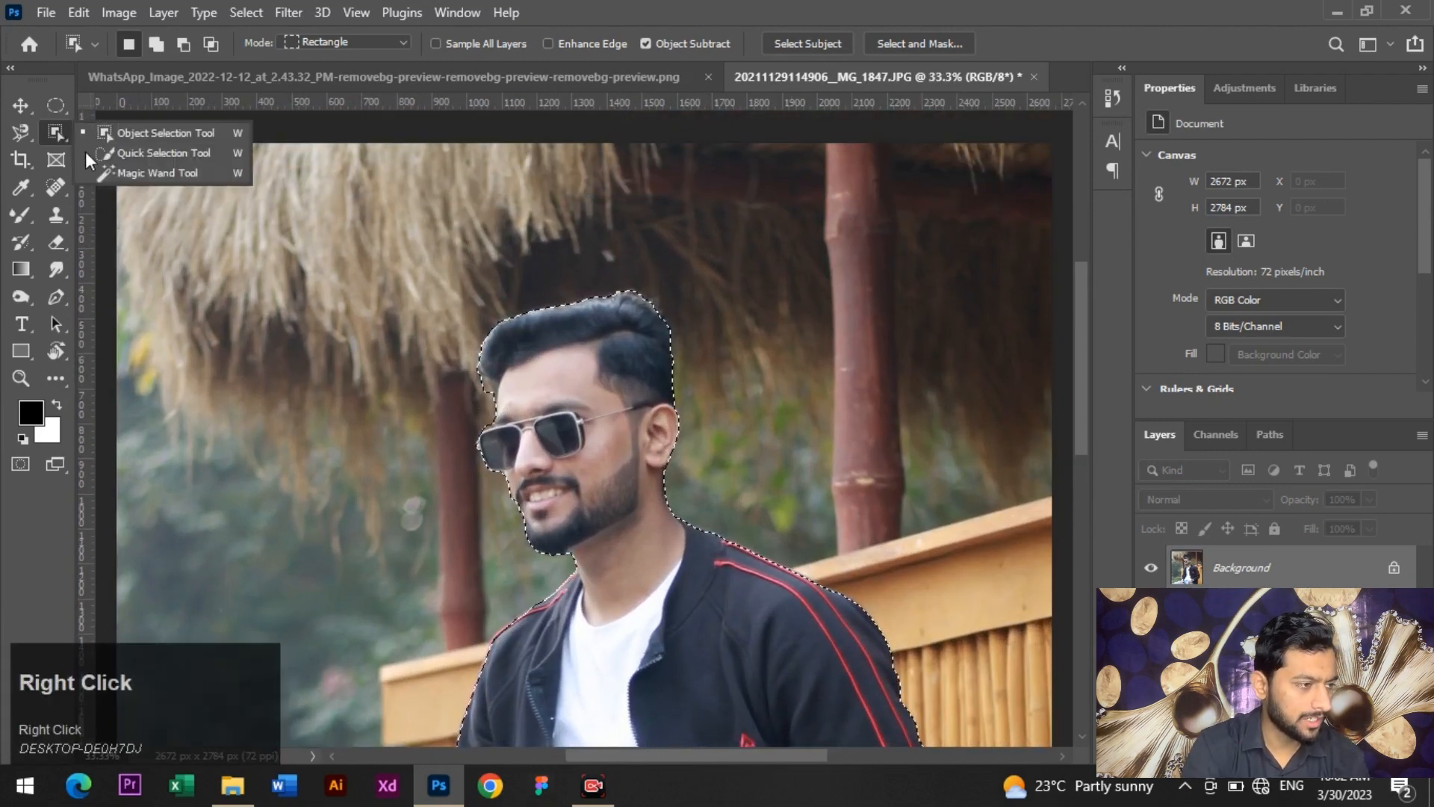
left_click(133, 150)
left_click(193, 45)
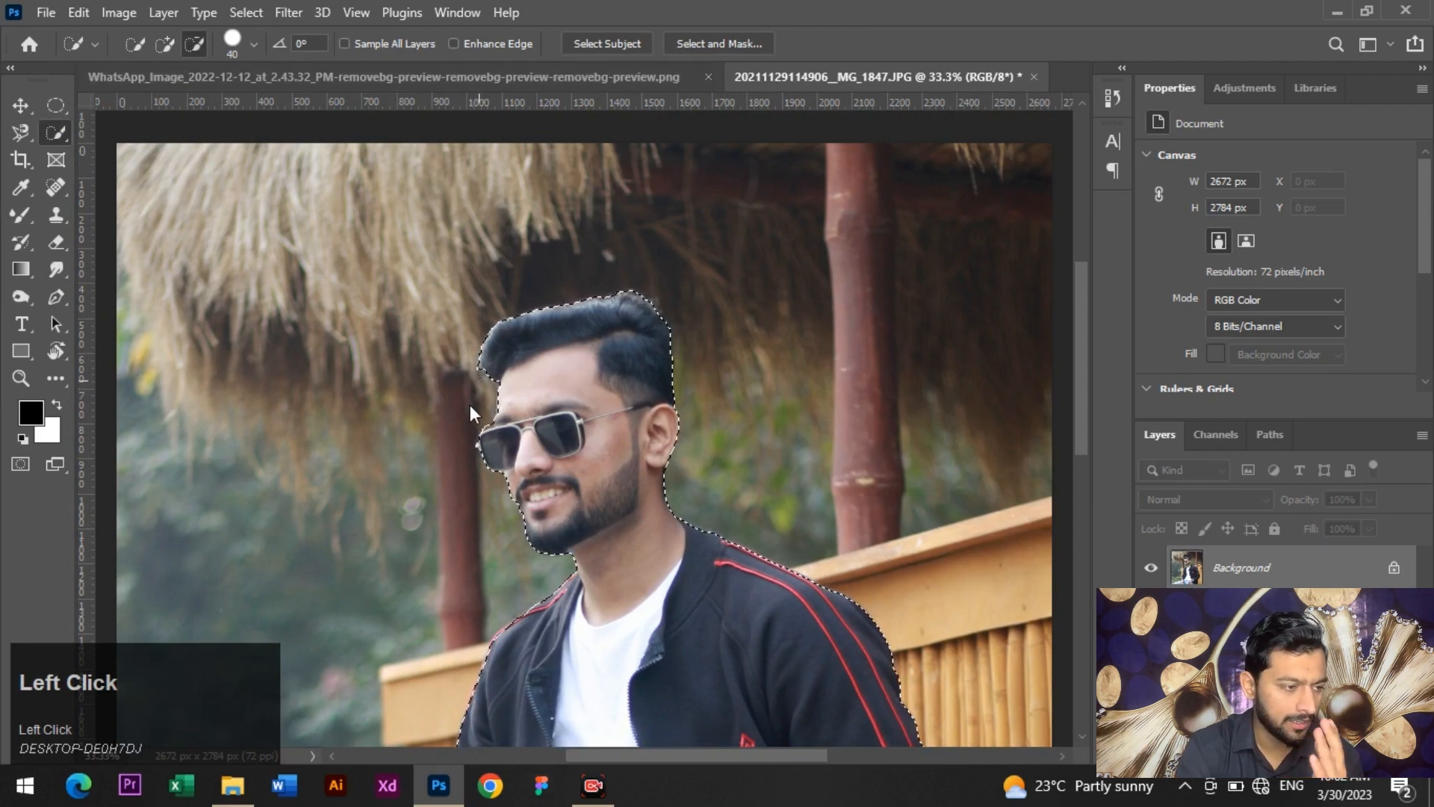
left_click(165, 44)
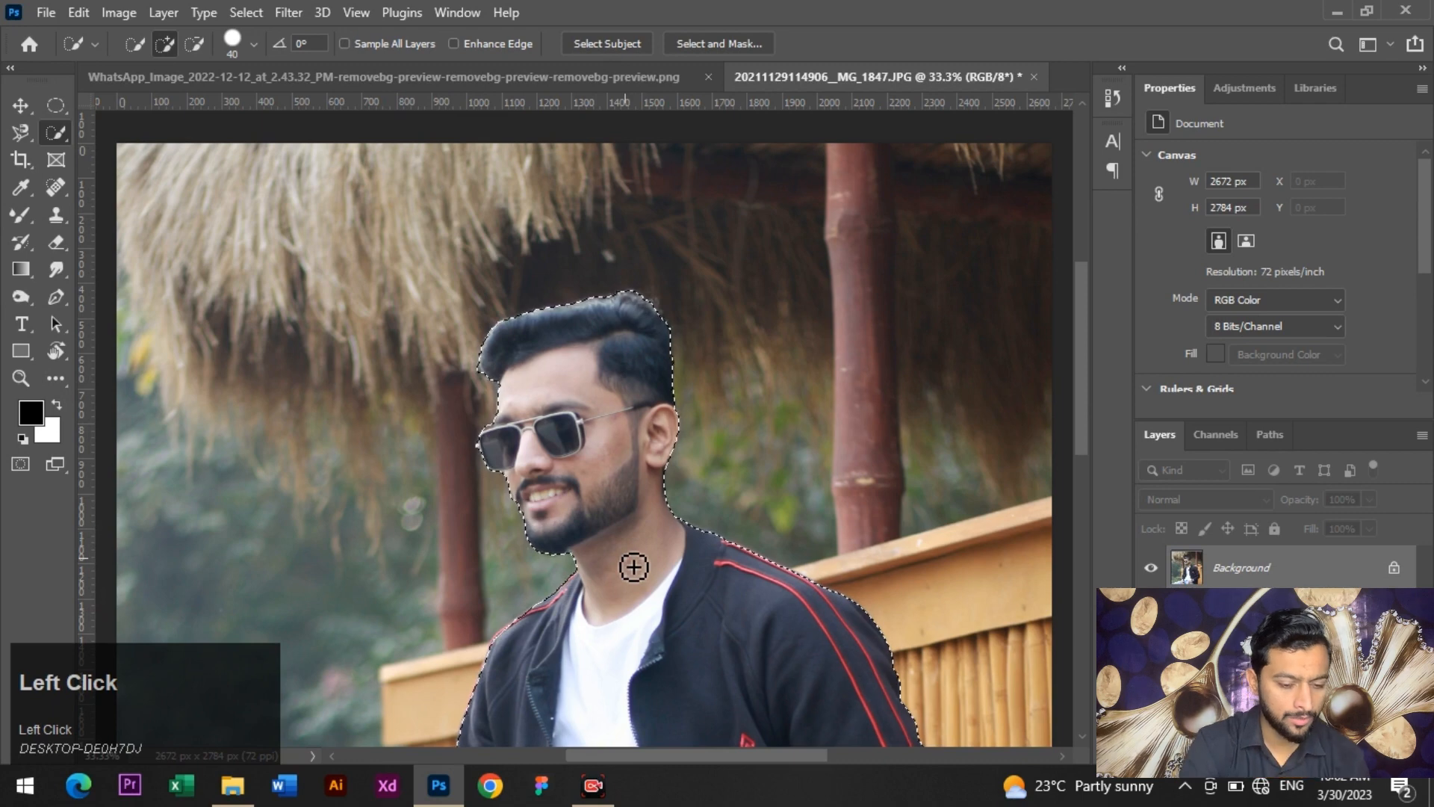
Step: Copy the selected man from the Background onto a new layer
key("ctrl+minus")
key("ctrl+minus")
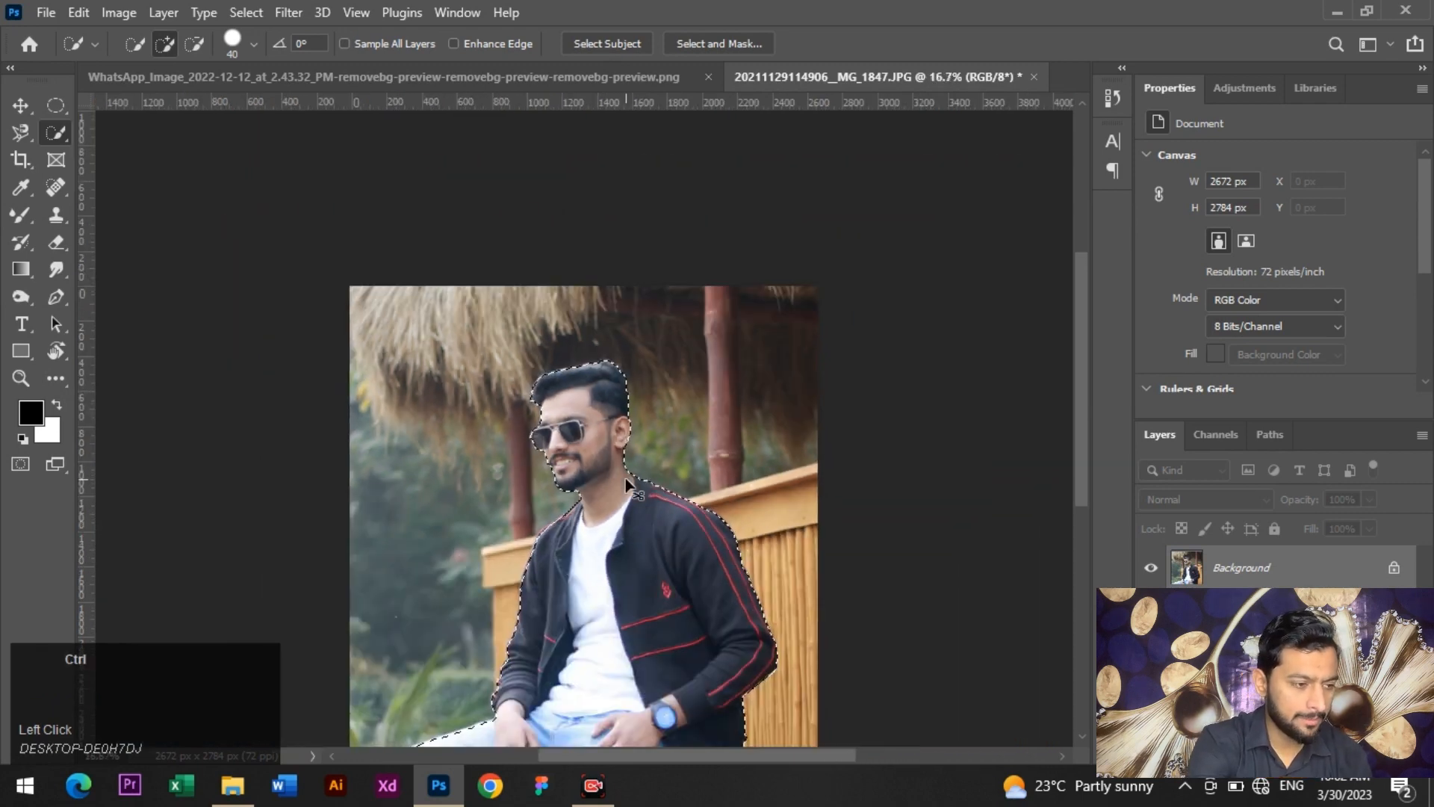
key("ctrl+plus")
scroll(647, 549, "down", 1)
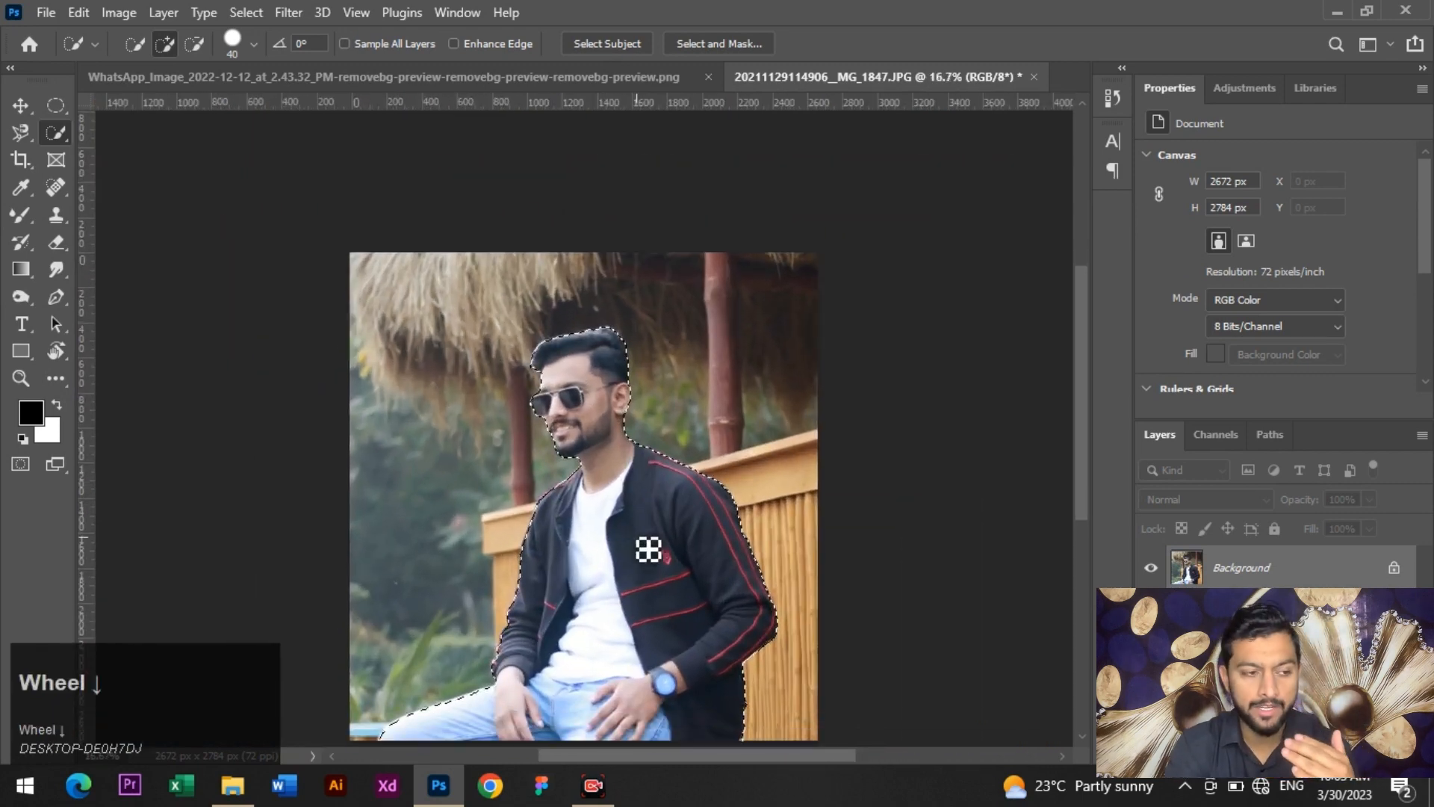
scroll(649, 549, "down", 5)
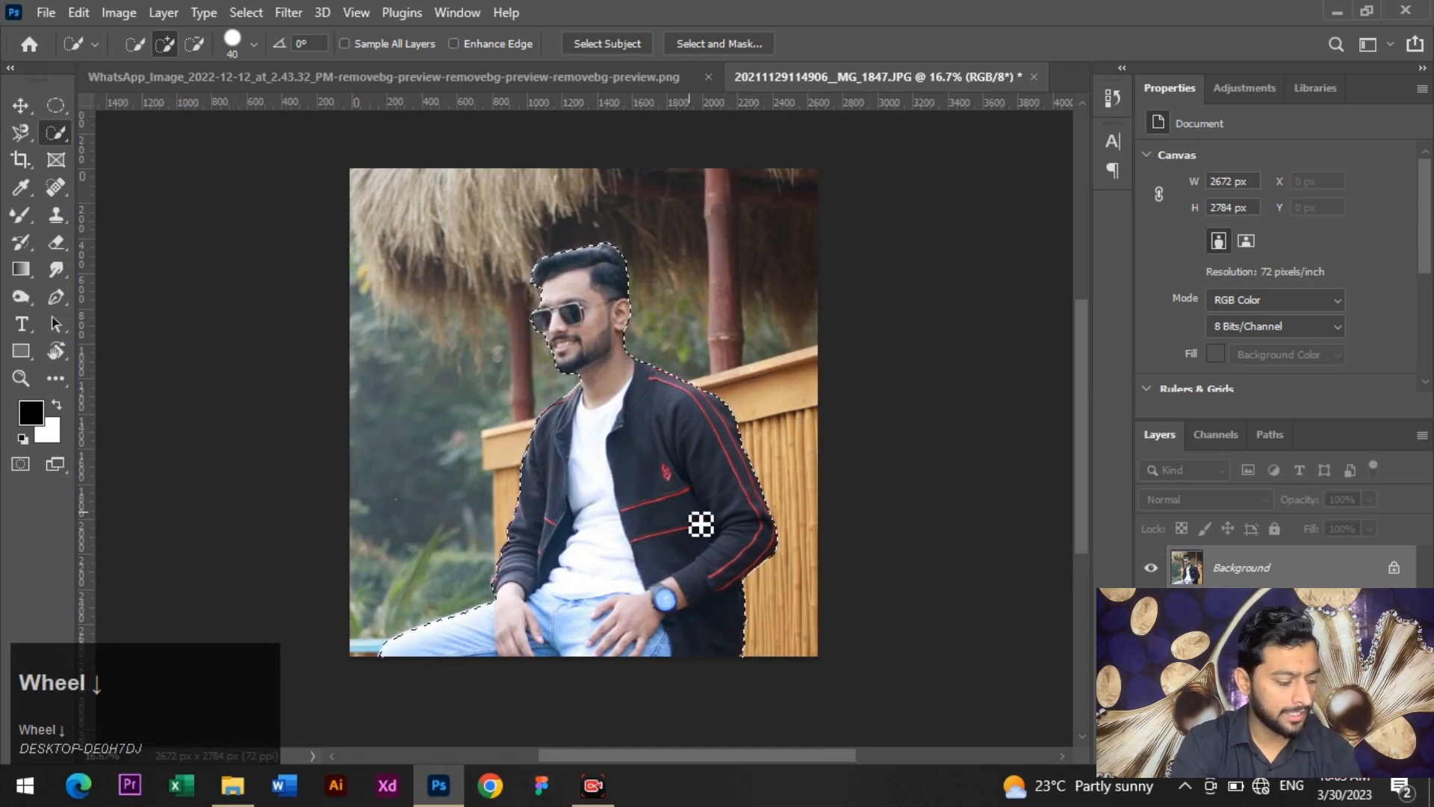
key("ctrl+j")
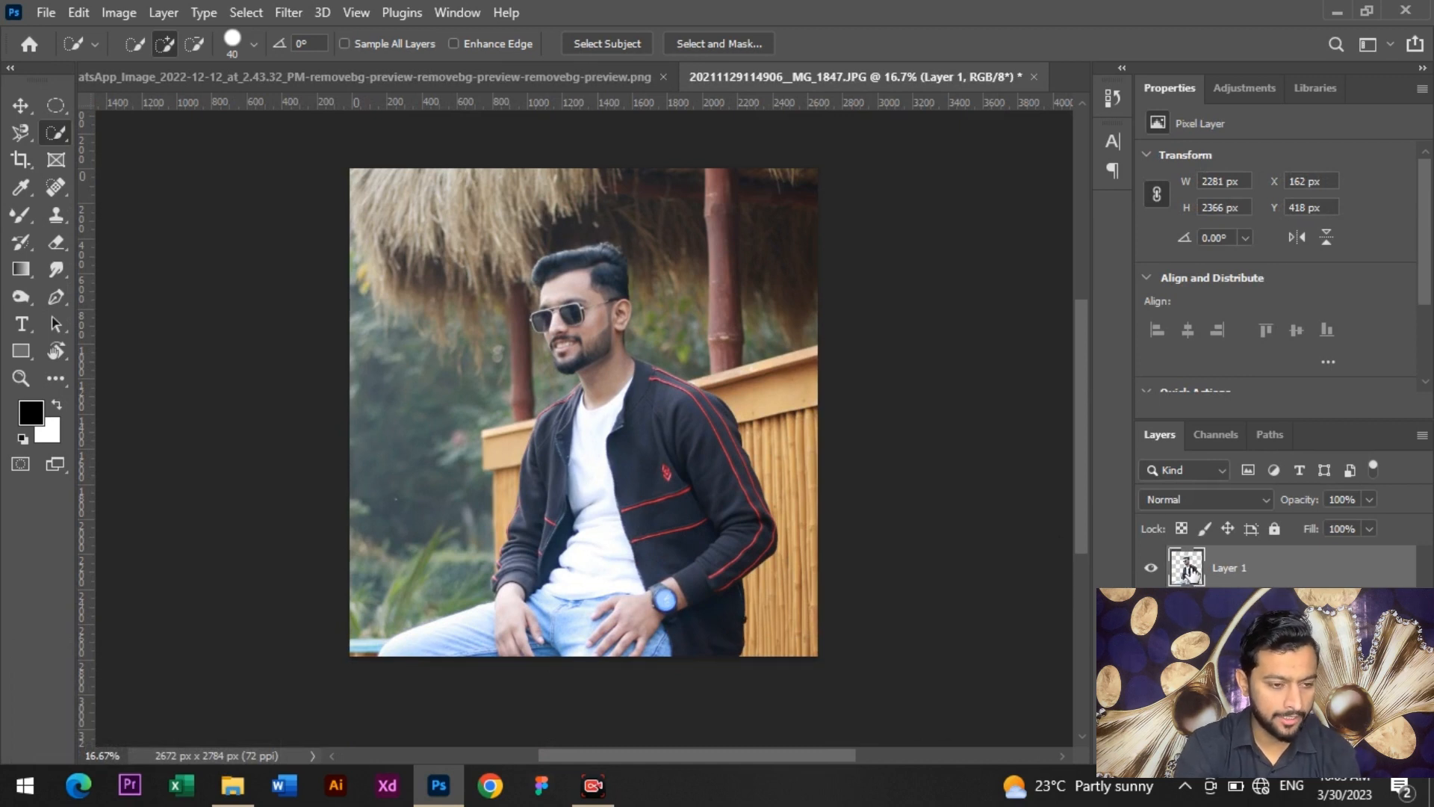
Step: Load the outline of Layer 1 as a selection and expand it by 2 pixels
key("ctrl")
left_click(1186, 574, "ctrl")
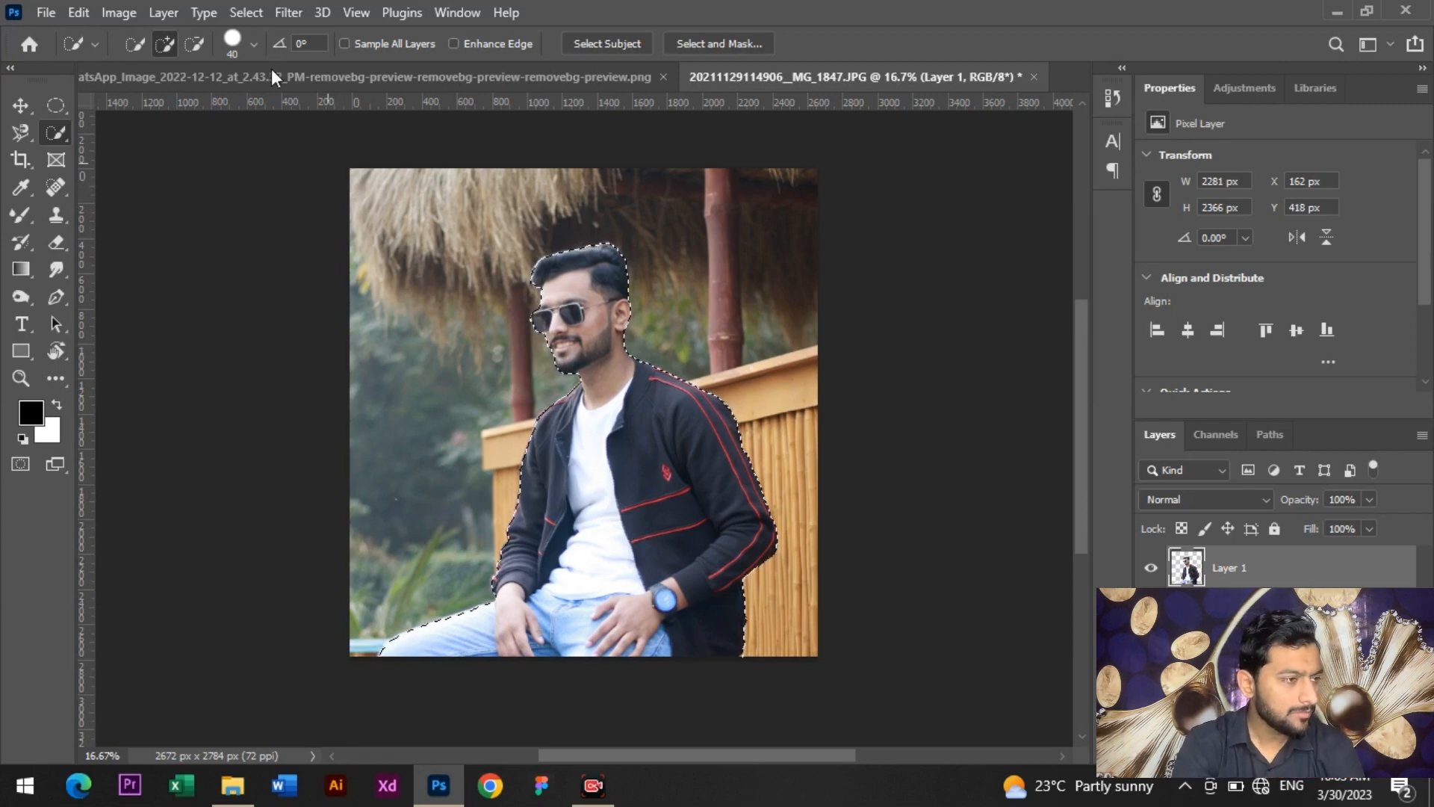
left_click(243, 12)
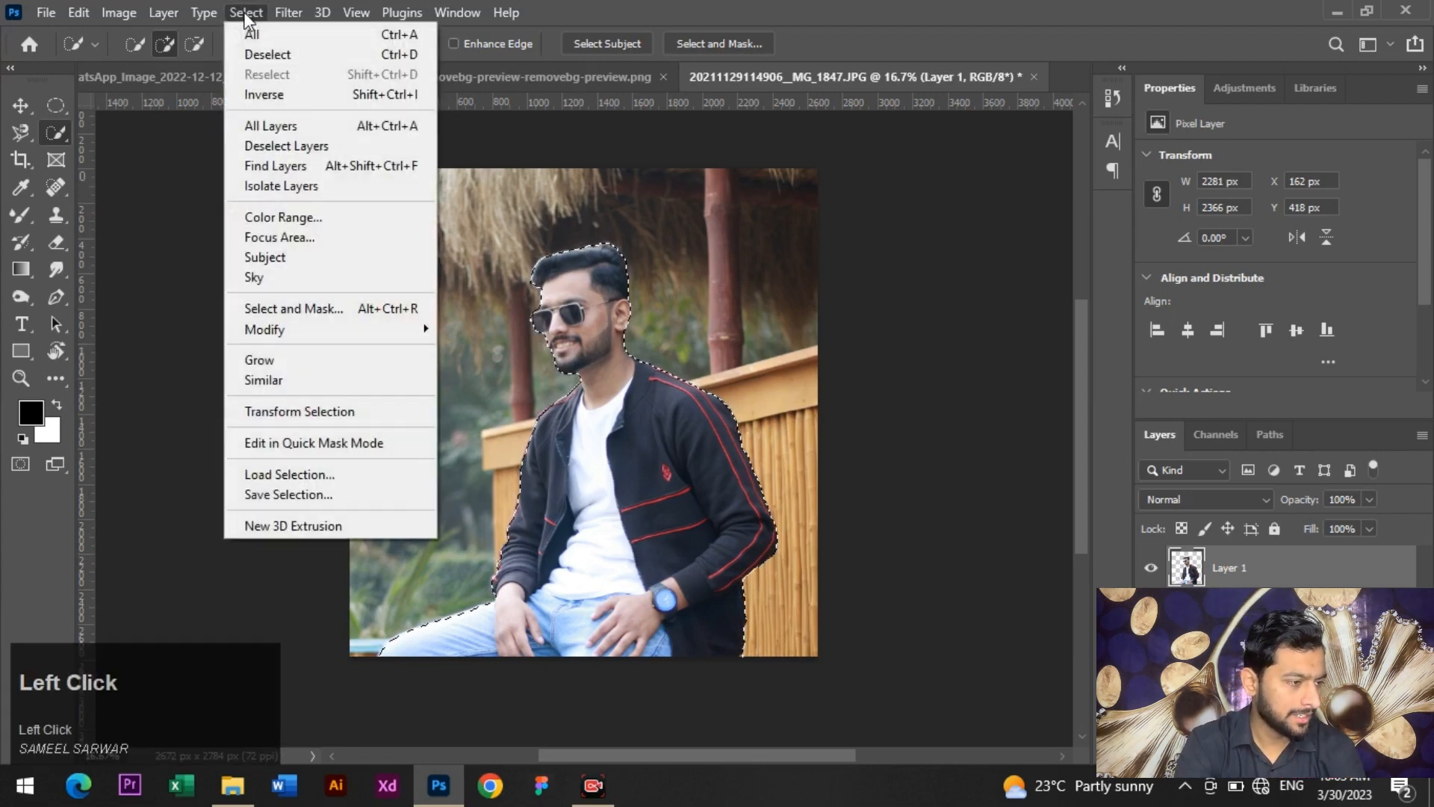
mouse_move(368, 342)
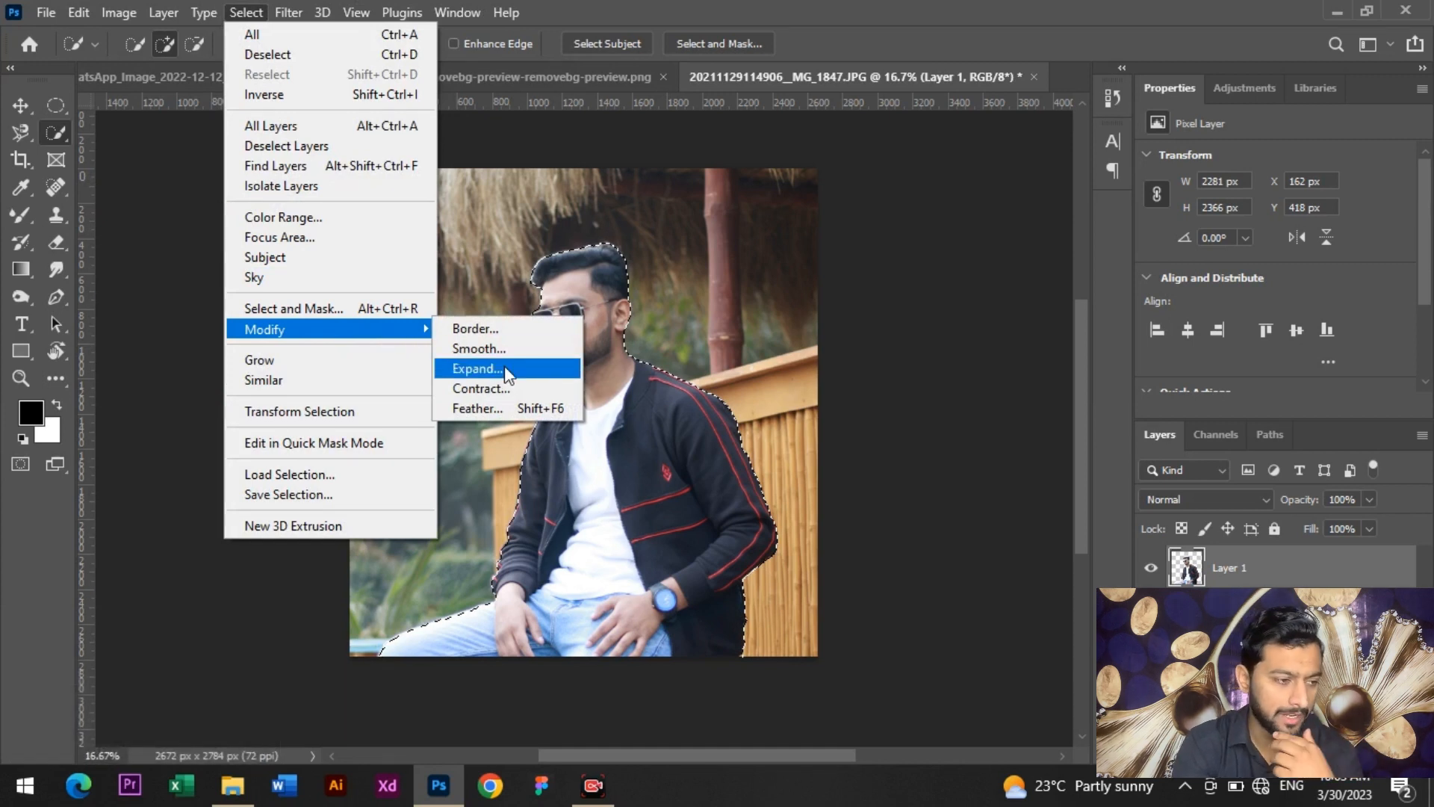
left_click(478, 369)
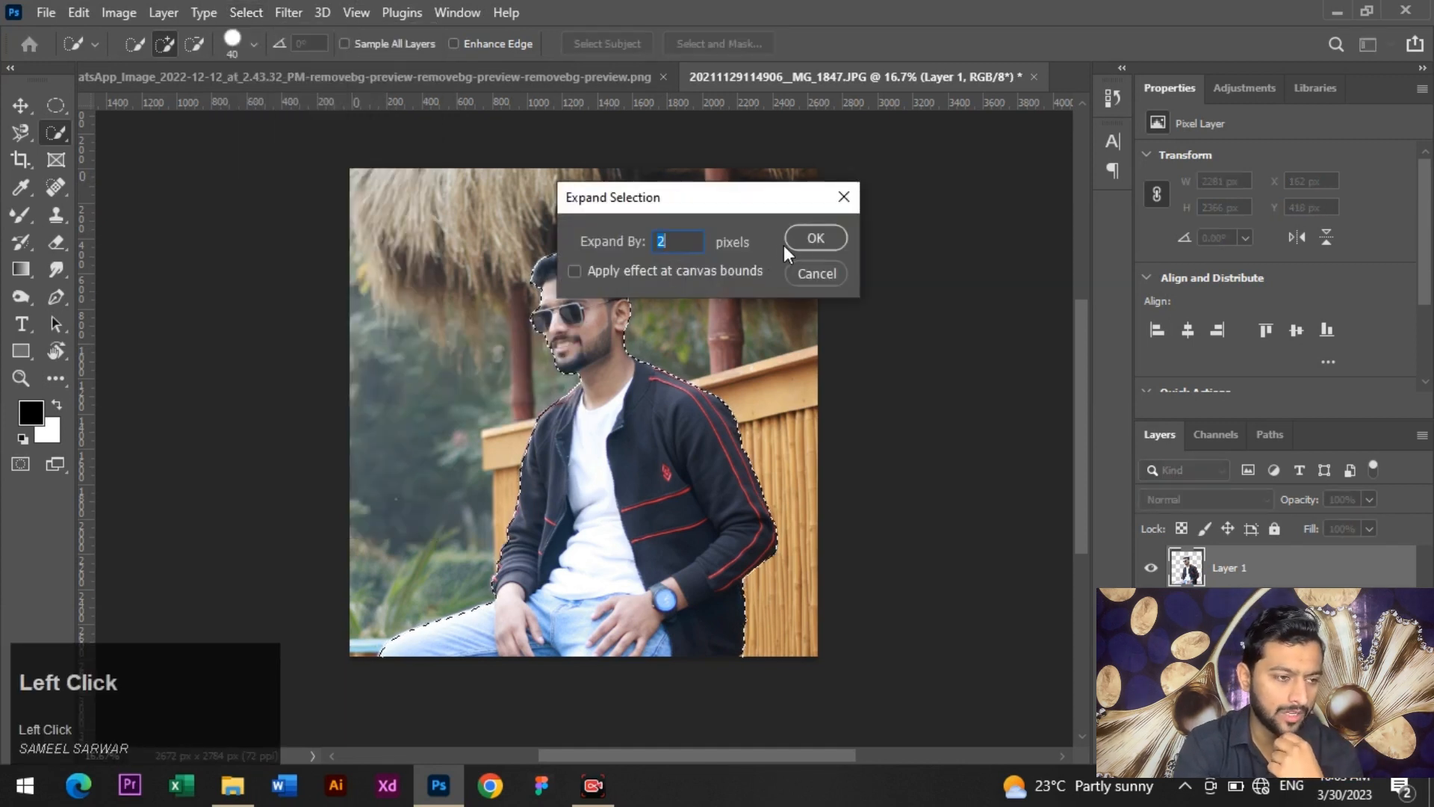
left_click(810, 242)
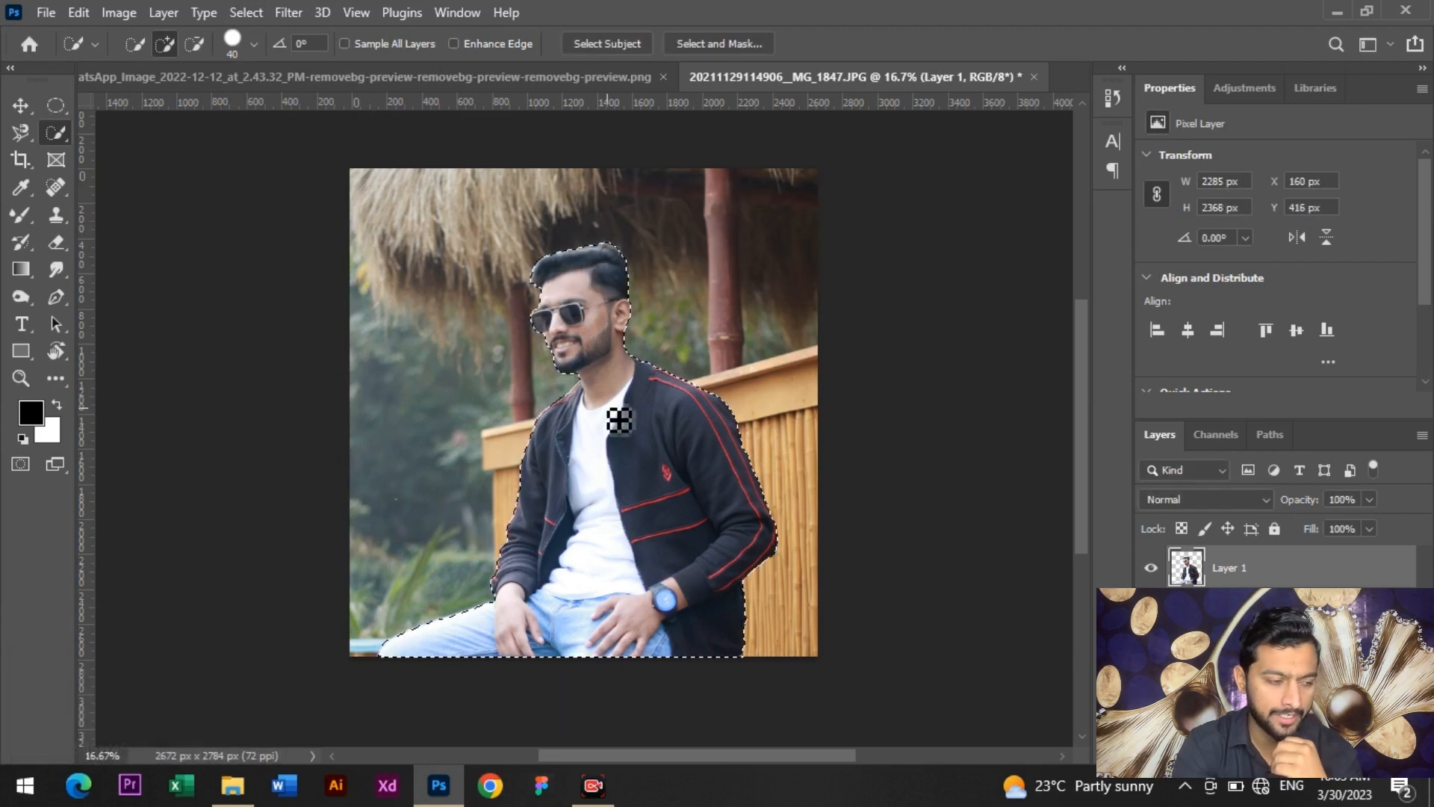
Step: Feather the expanded selection with a radius of 3 pixels, and deselect
right_click(619, 420)
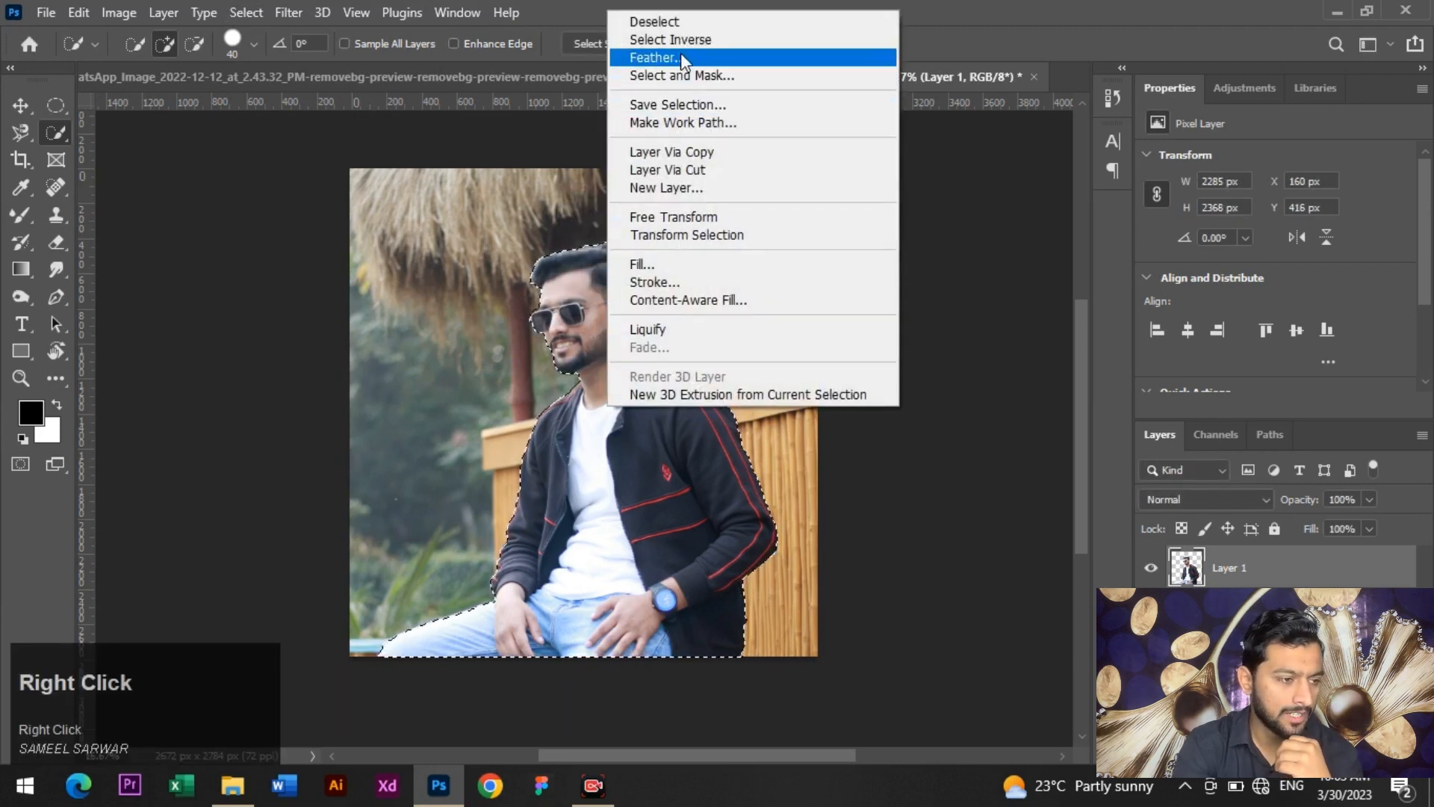
left_click(653, 59)
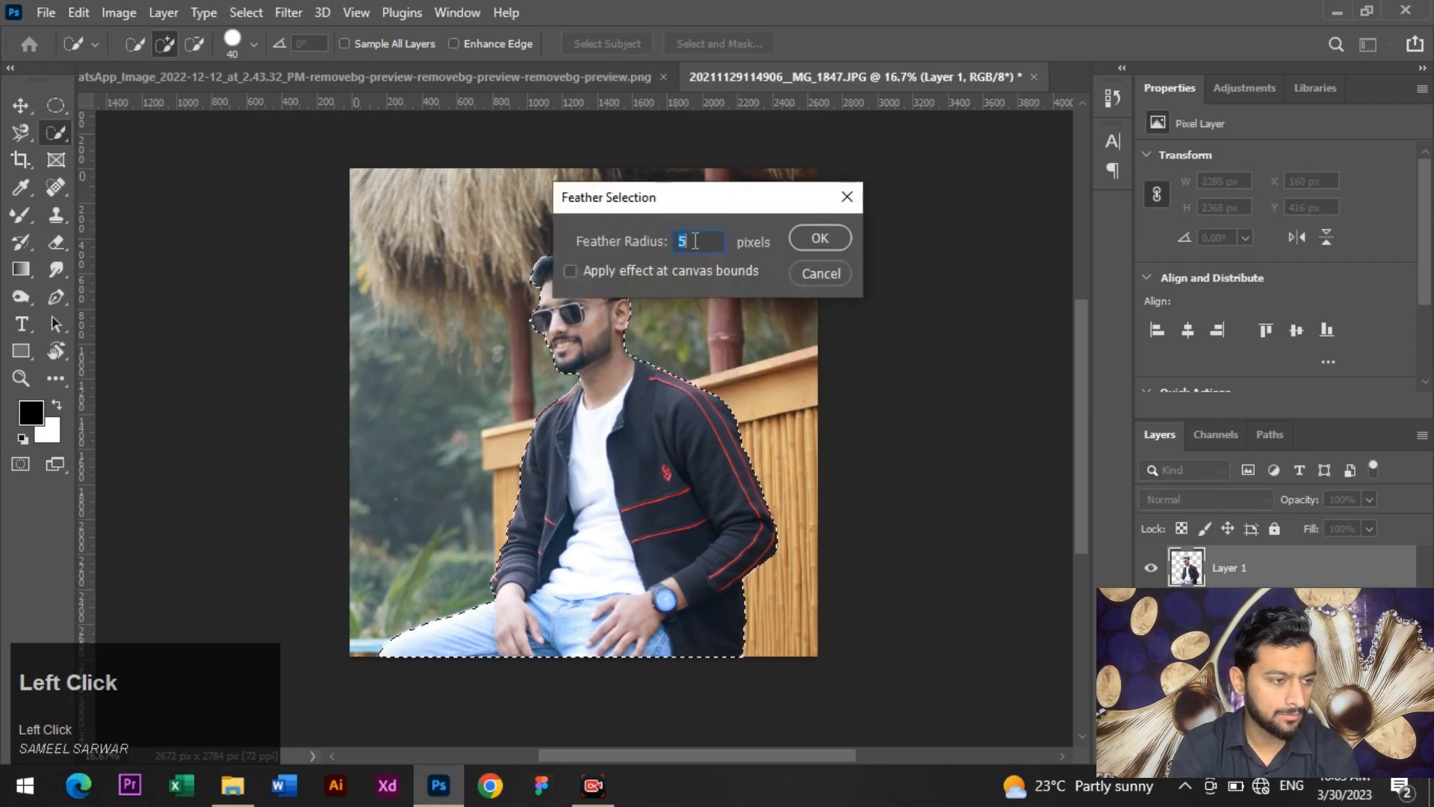
type("3")
key("Num_Lock")
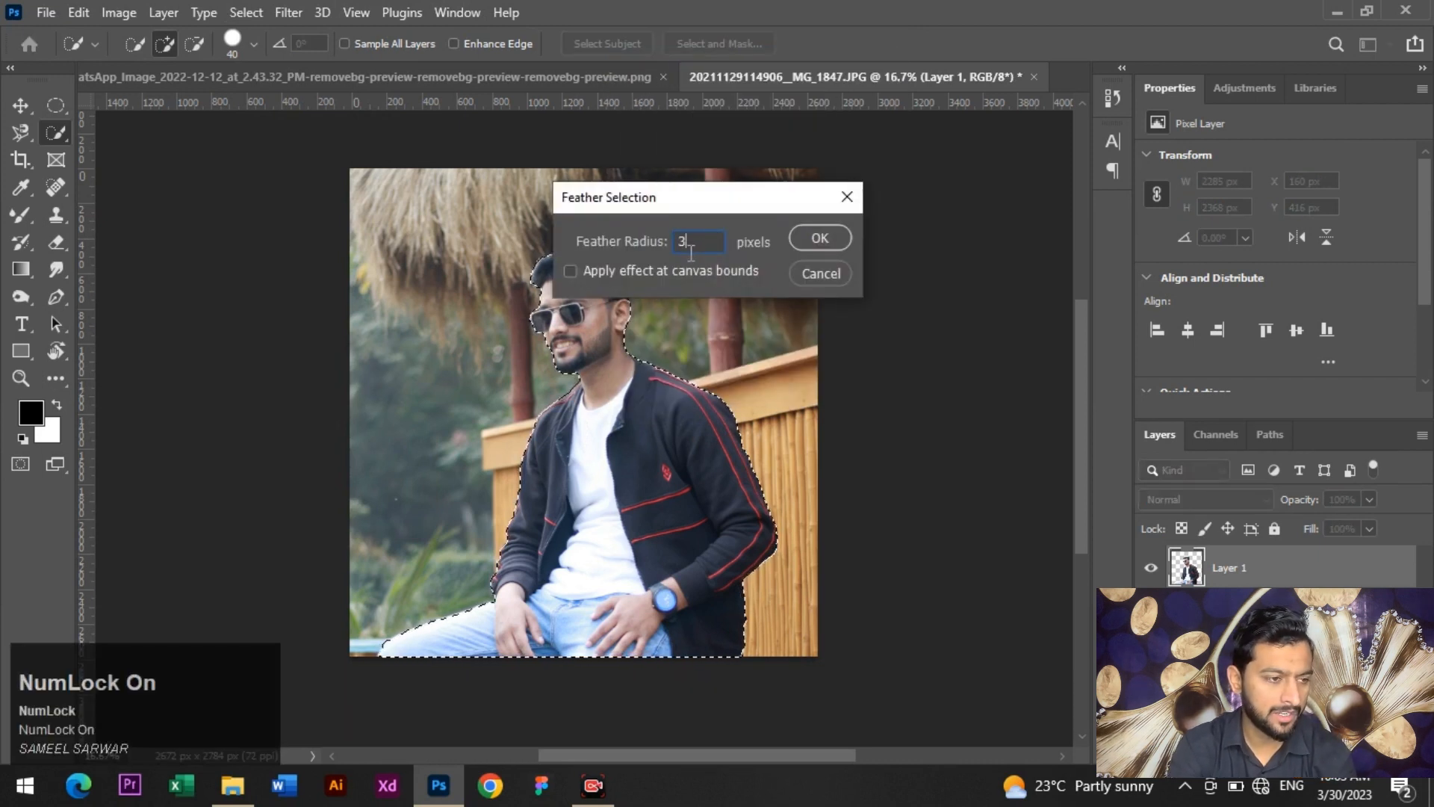
left_click(813, 241)
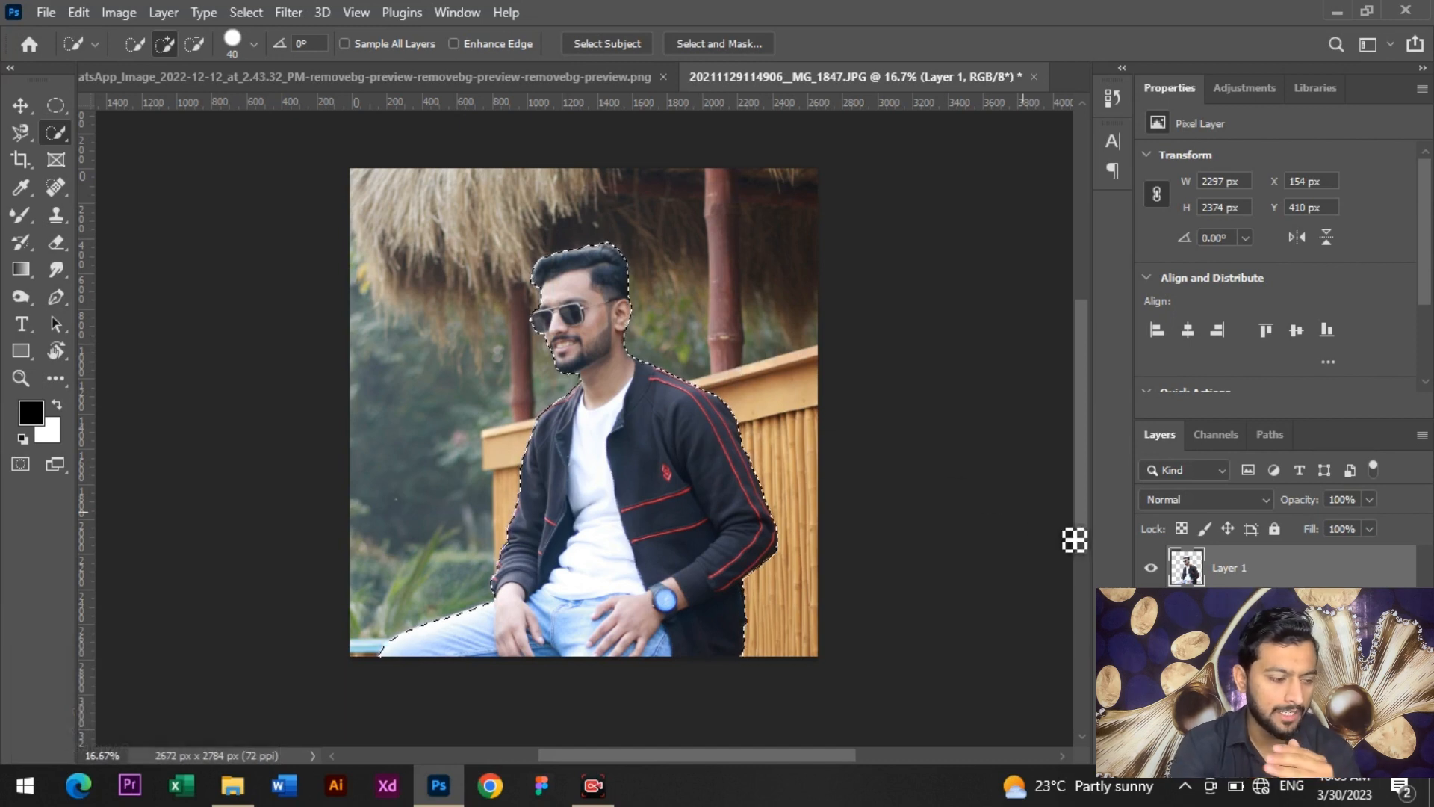
key("ctrl+d")
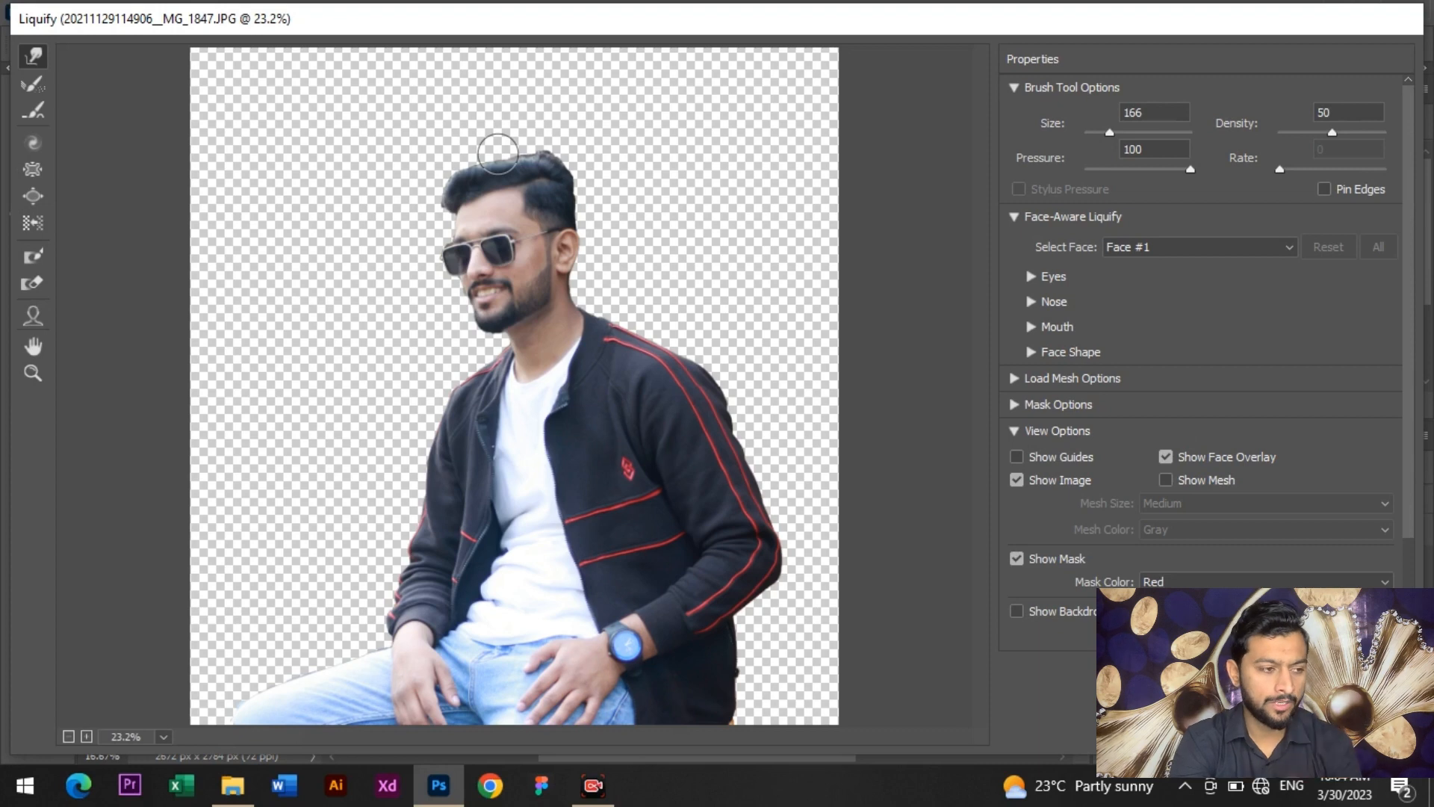
Step: Push the top and front of the cut-out man's hair outward with a size 166 Forward Warp brush, and apply the filter
scroll(544, 319, "up", 3)
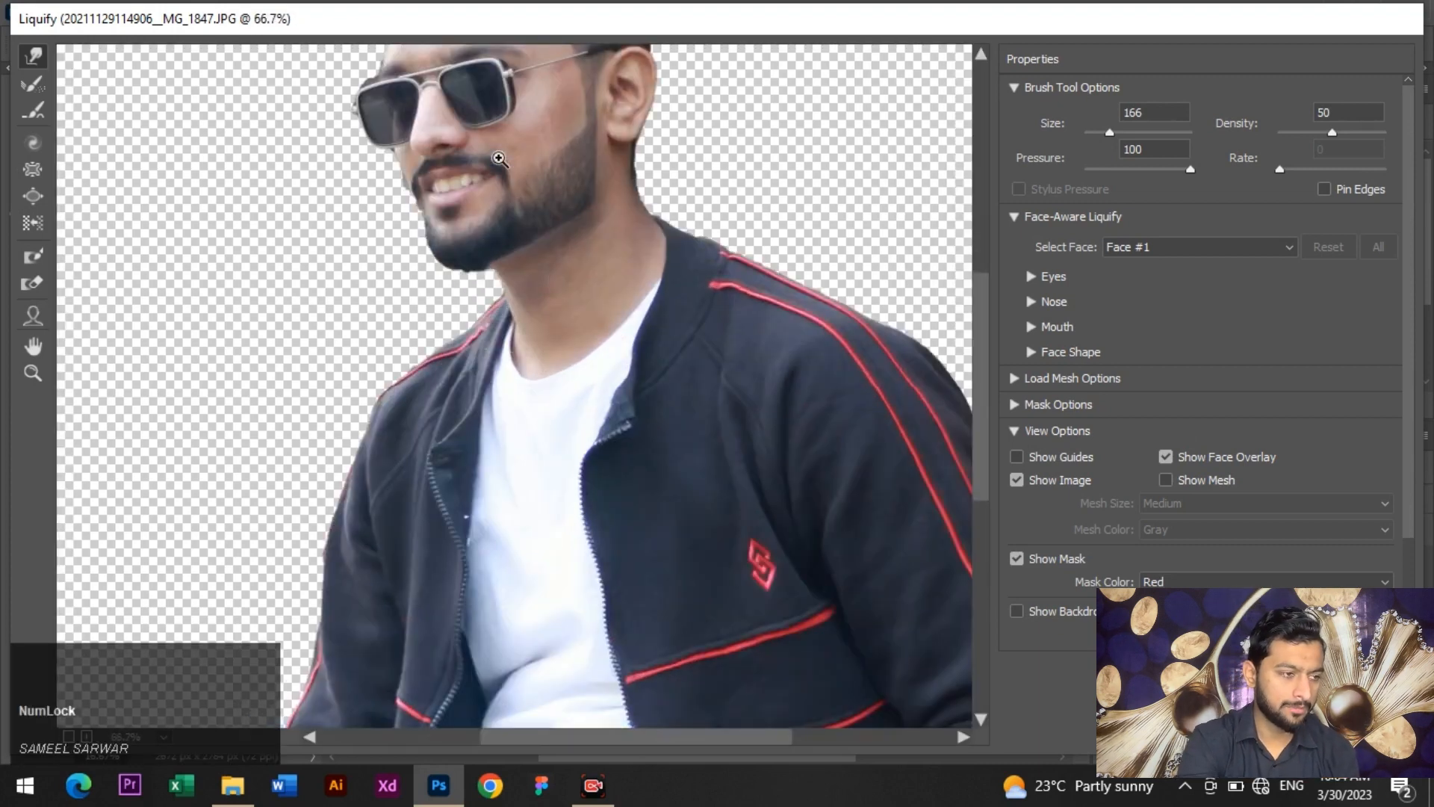
scroll(544, 319, "up", 5)
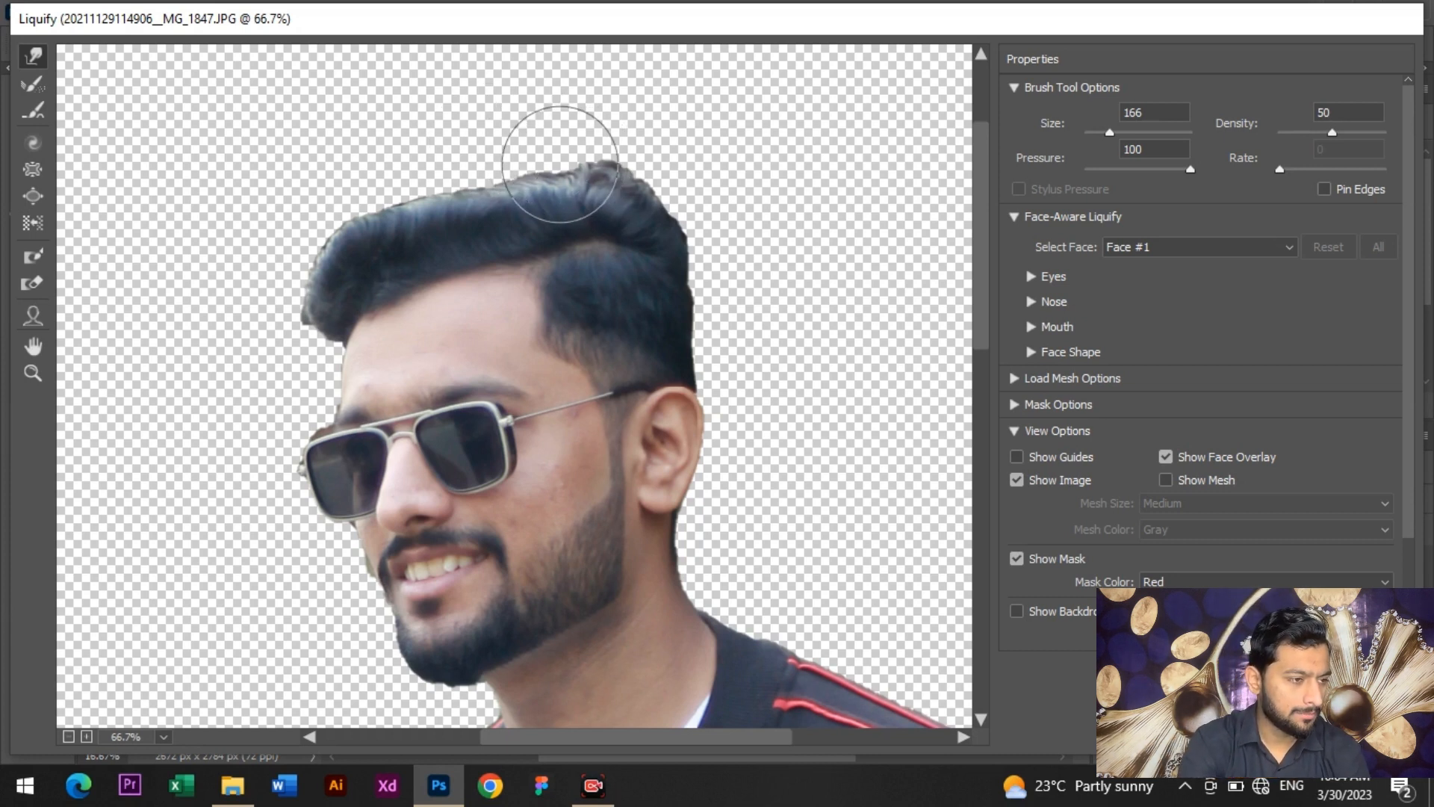
left_click(557, 167)
mouse_move(557, 168)
left_mouse_down()
mouse_move(592, 186)
mouse_move(620, 182)
mouse_move(540, 170)
mouse_move(515, 184)
mouse_move(506, 169)
mouse_move(474, 202)
mouse_move(464, 184)
mouse_move(417, 197)
mouse_move(399, 180)
mouse_move(328, 214)
mouse_move(294, 270)
left_mouse_up()
mouse_move(433, 187)
left_mouse_down()
mouse_move(462, 182)
mouse_move(512, 164)
mouse_move(513, 146)
mouse_move(569, 153)
mouse_move(488, 176)
mouse_move(452, 168)
mouse_move(405, 204)
mouse_move(395, 187)
mouse_move(325, 222)
mouse_move(335, 233)
mouse_move(463, 196)
mouse_move(552, 201)
mouse_move(281, 261)
mouse_move(320, 216)
left_mouse_up()
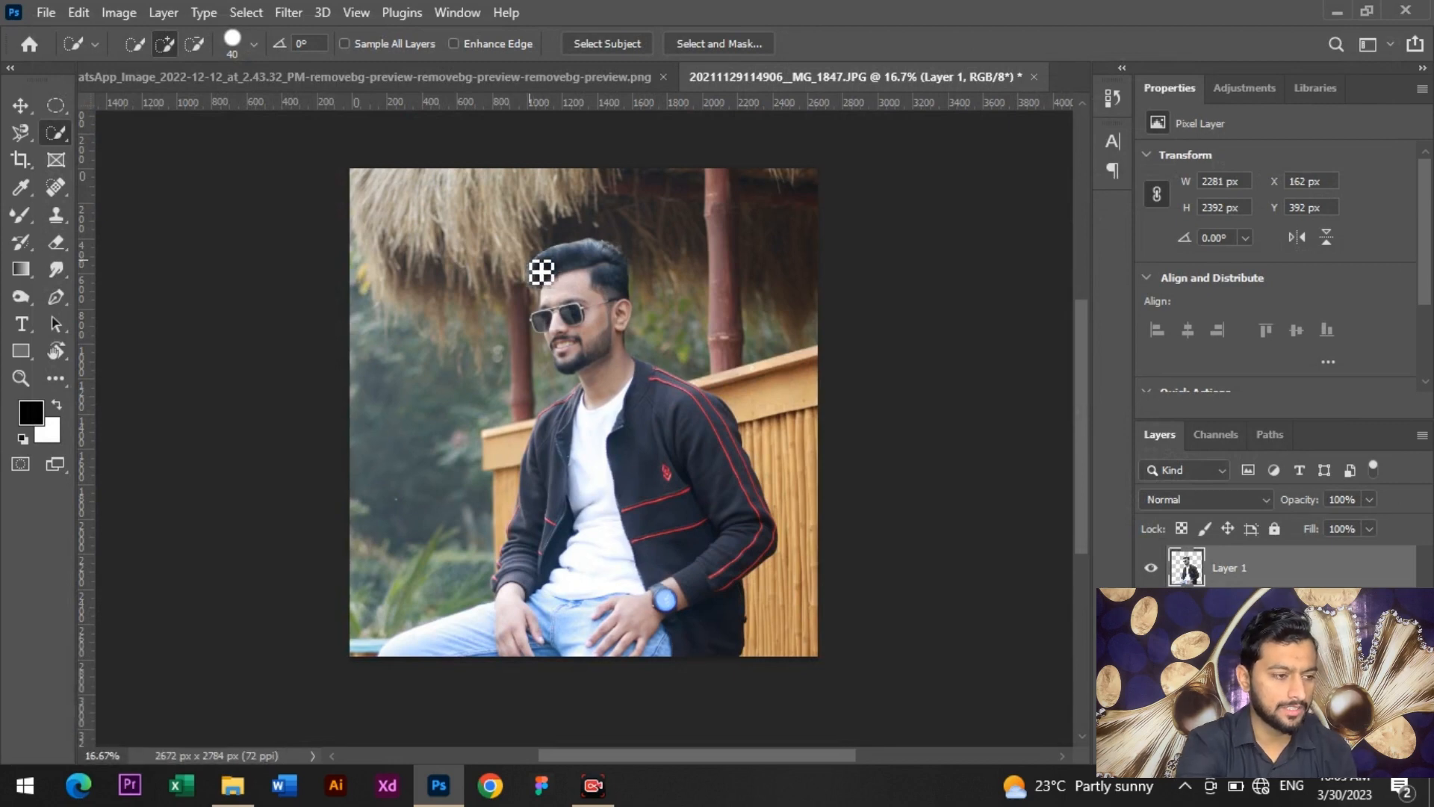
Step: Open Liquify again on the cut-out man and choose the Pucker tool
scroll(541, 273, "up", 3)
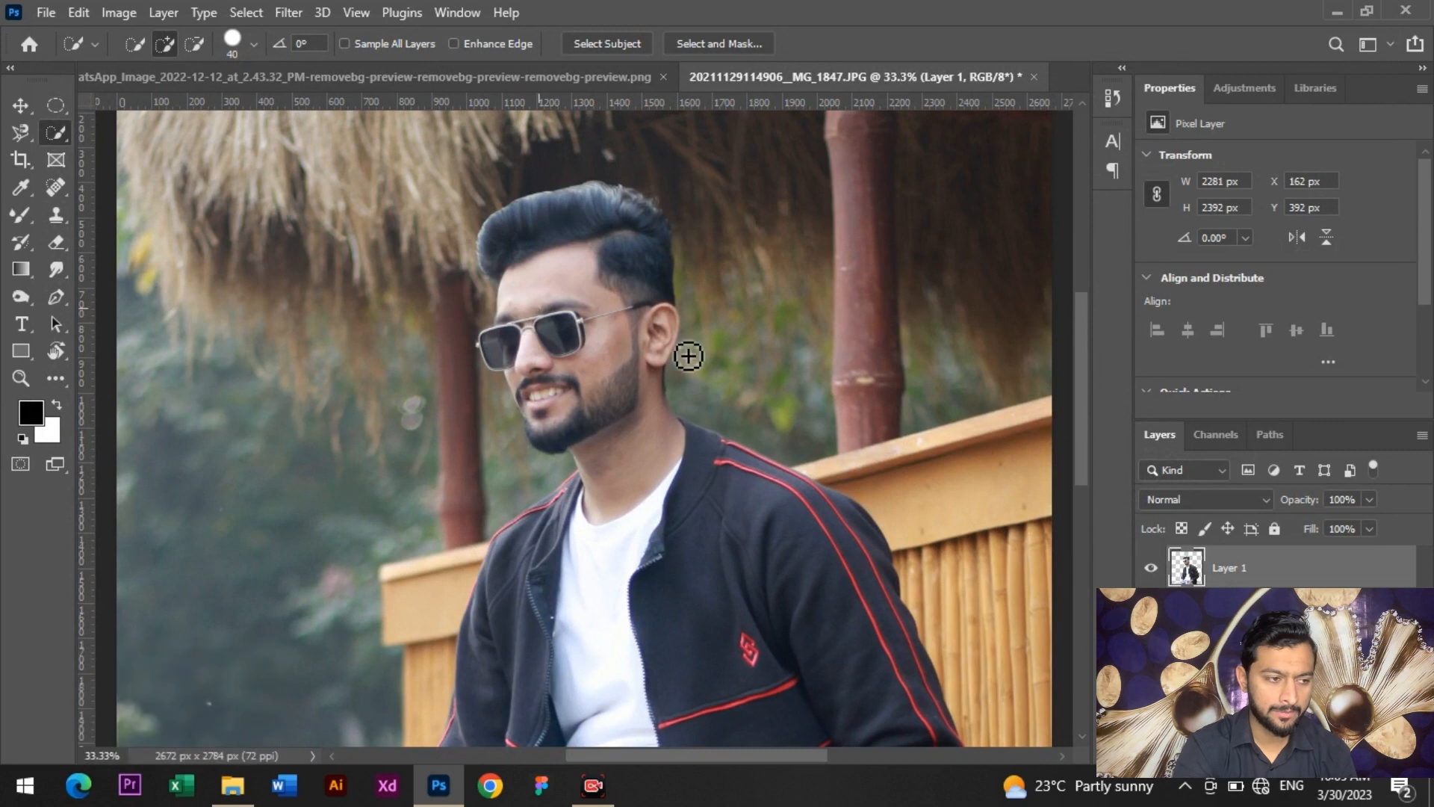
scroll(1124, 583, "down", 1)
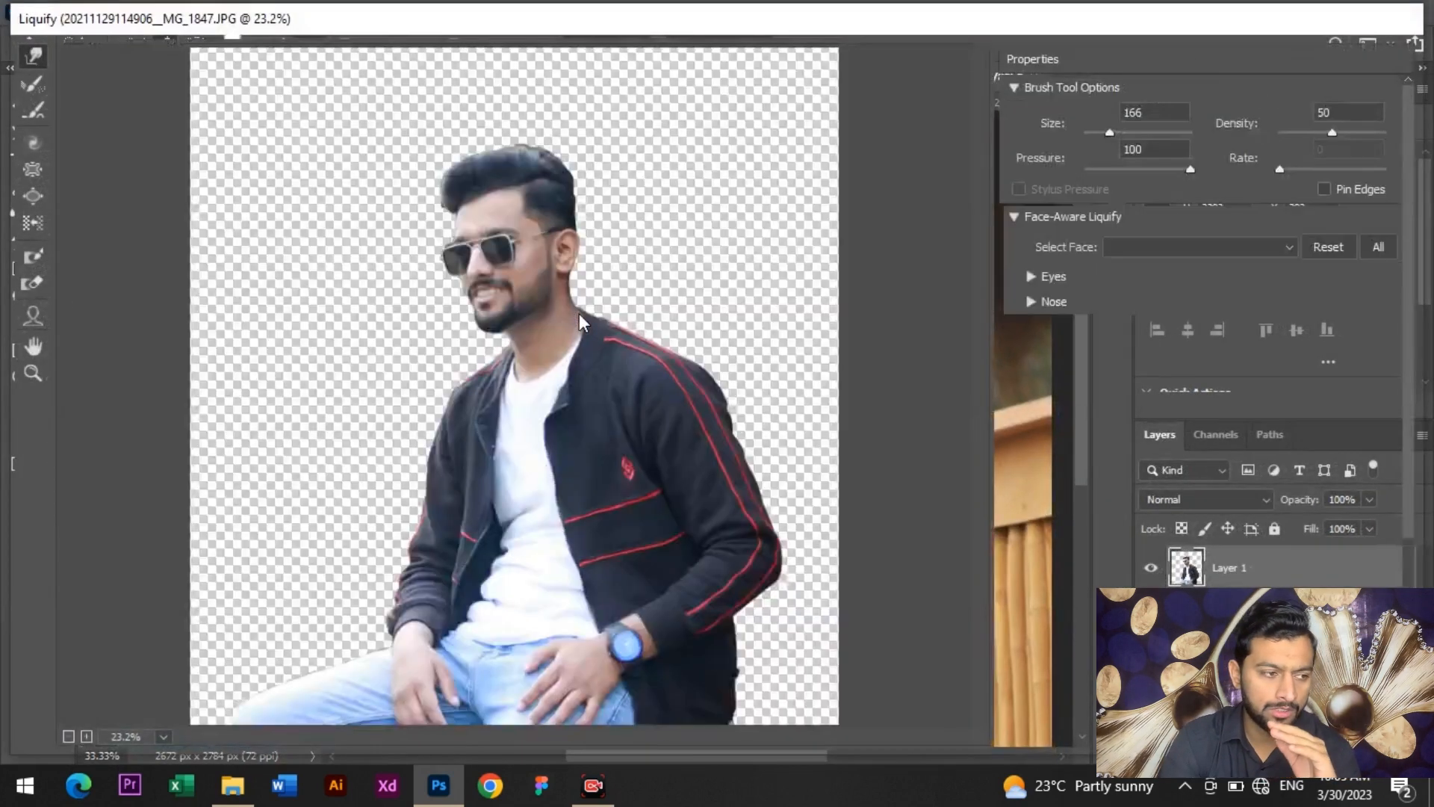
scroll(579, 315, "up", 3)
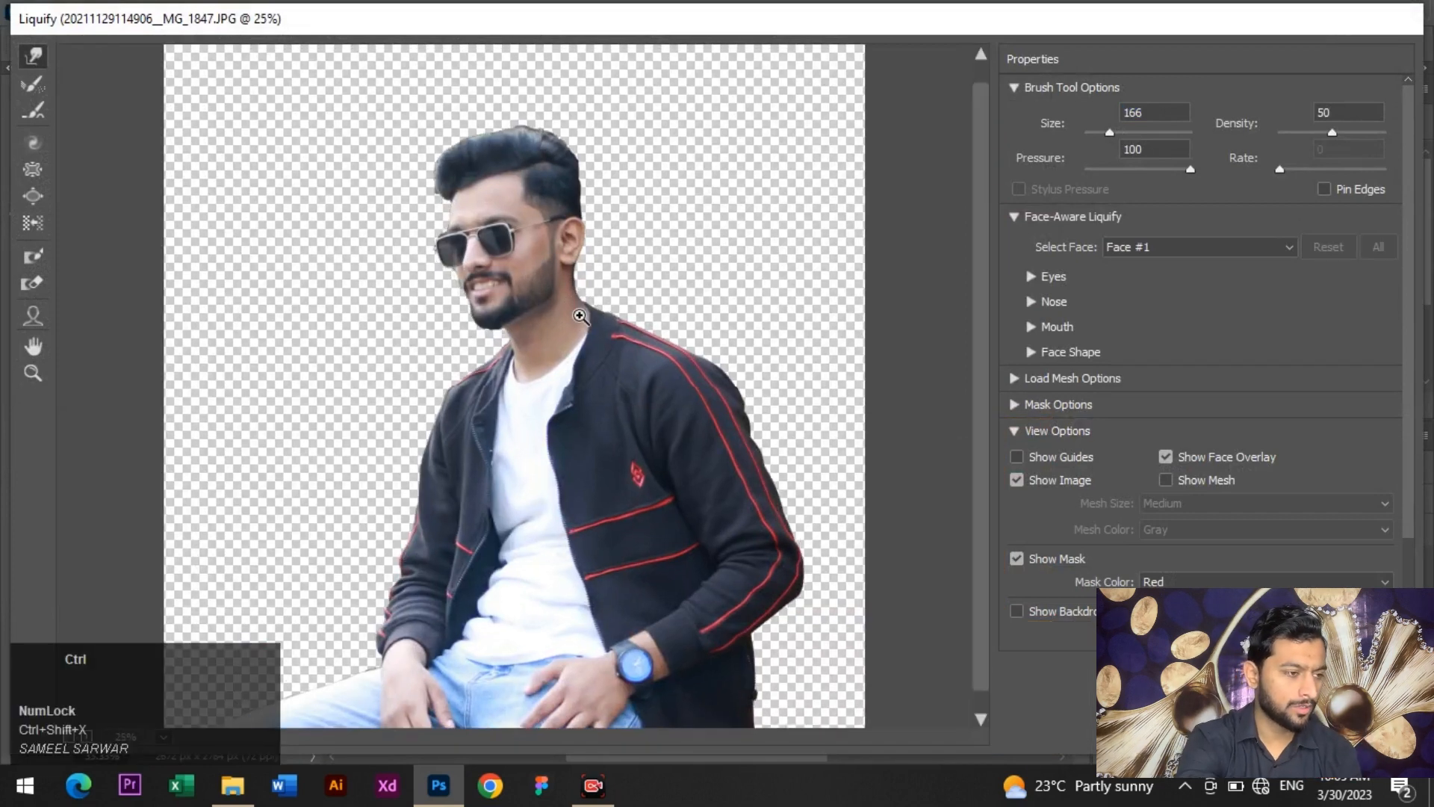
scroll(454, 234, "up", 2)
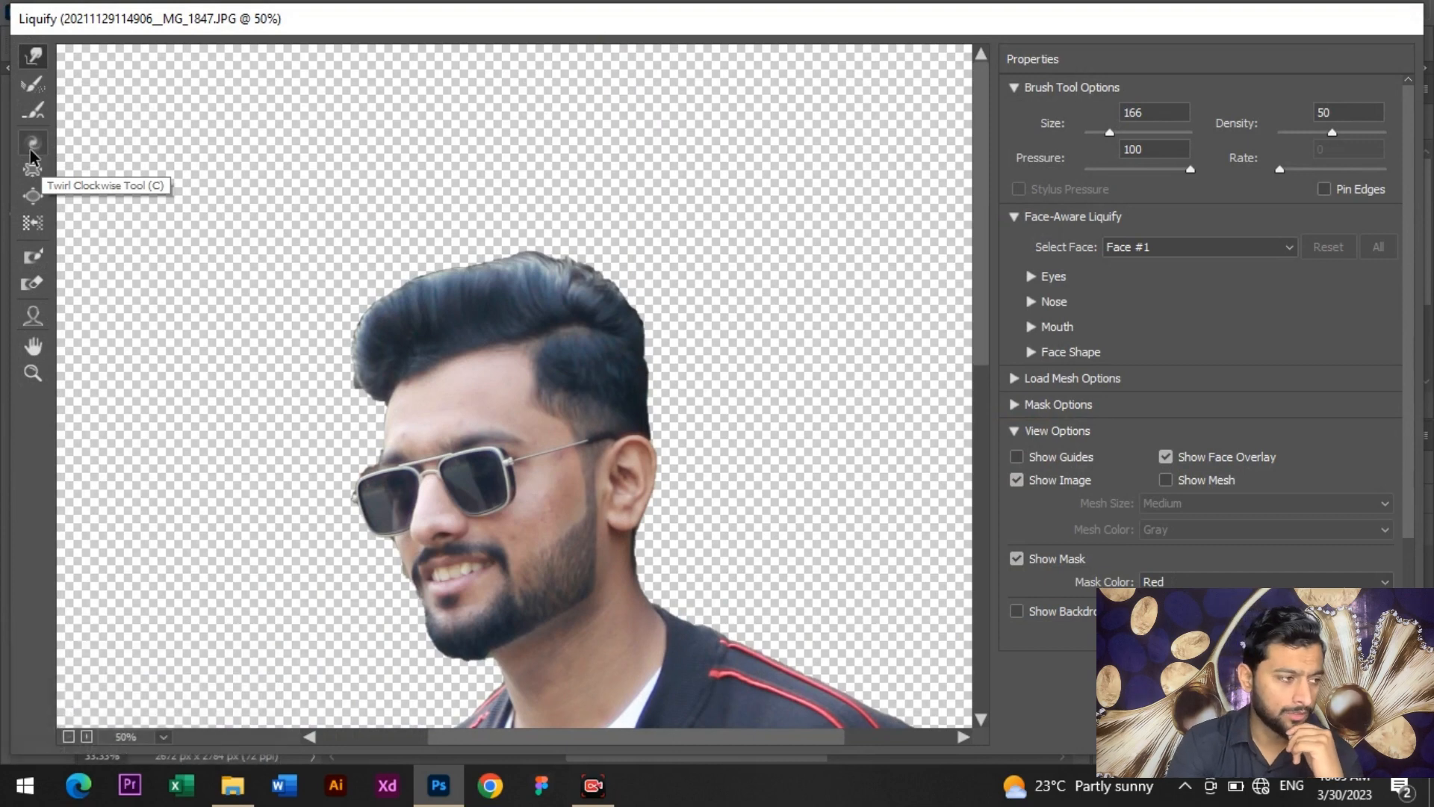
left_click(30, 169)
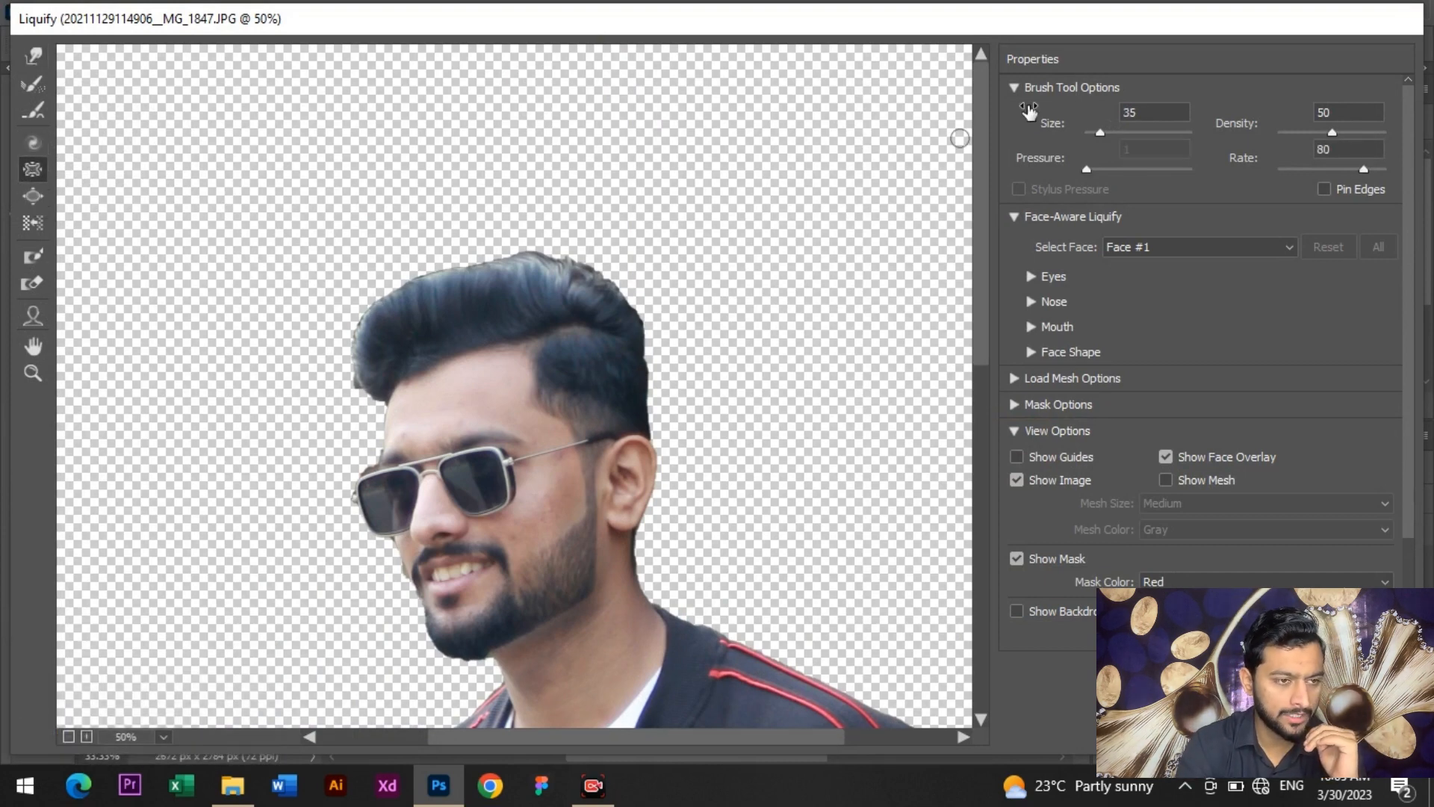
Step: Try the Pucker tool across the top of the hair with a size 189 brush, and undo the stroke
left_click(1110, 133)
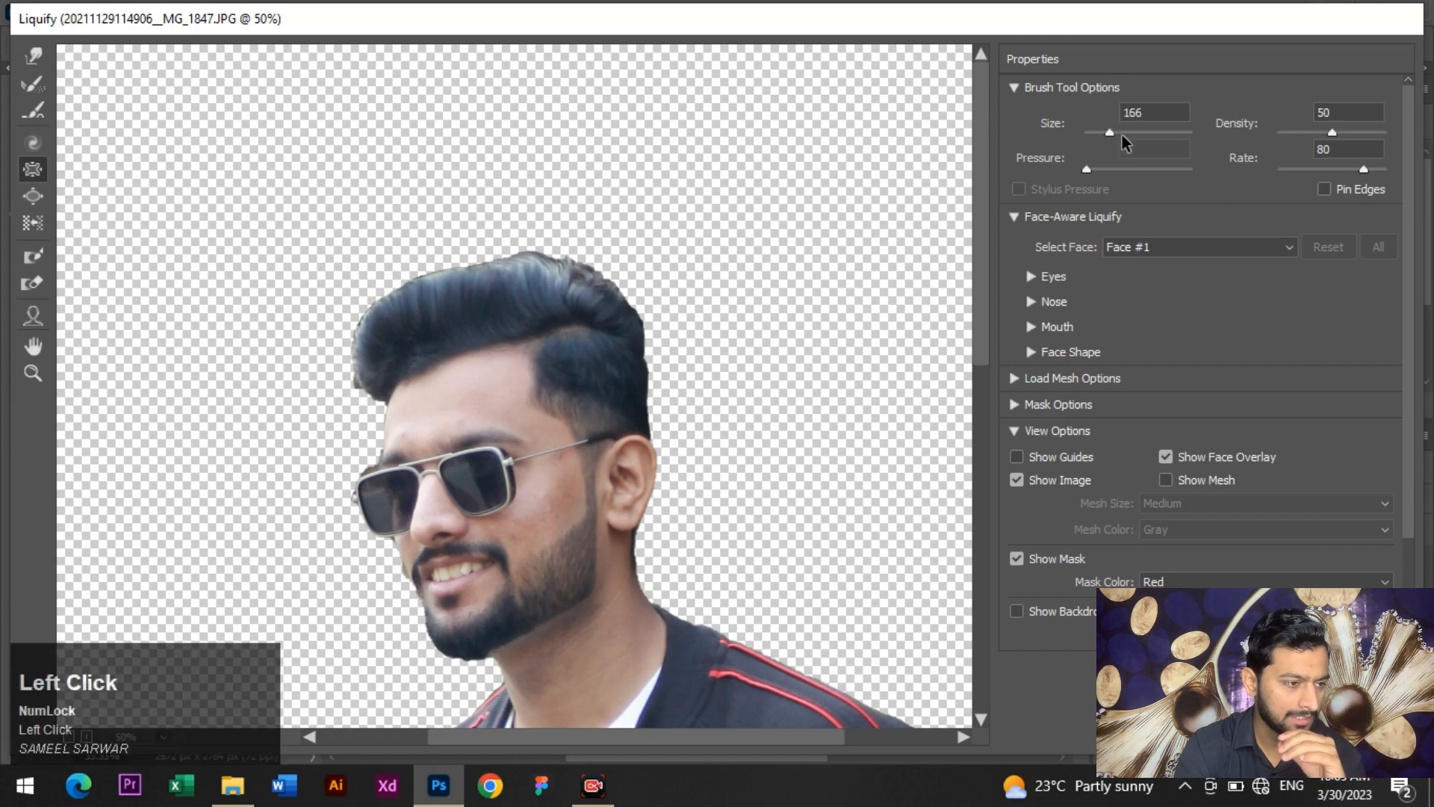
left_click(1123, 133)
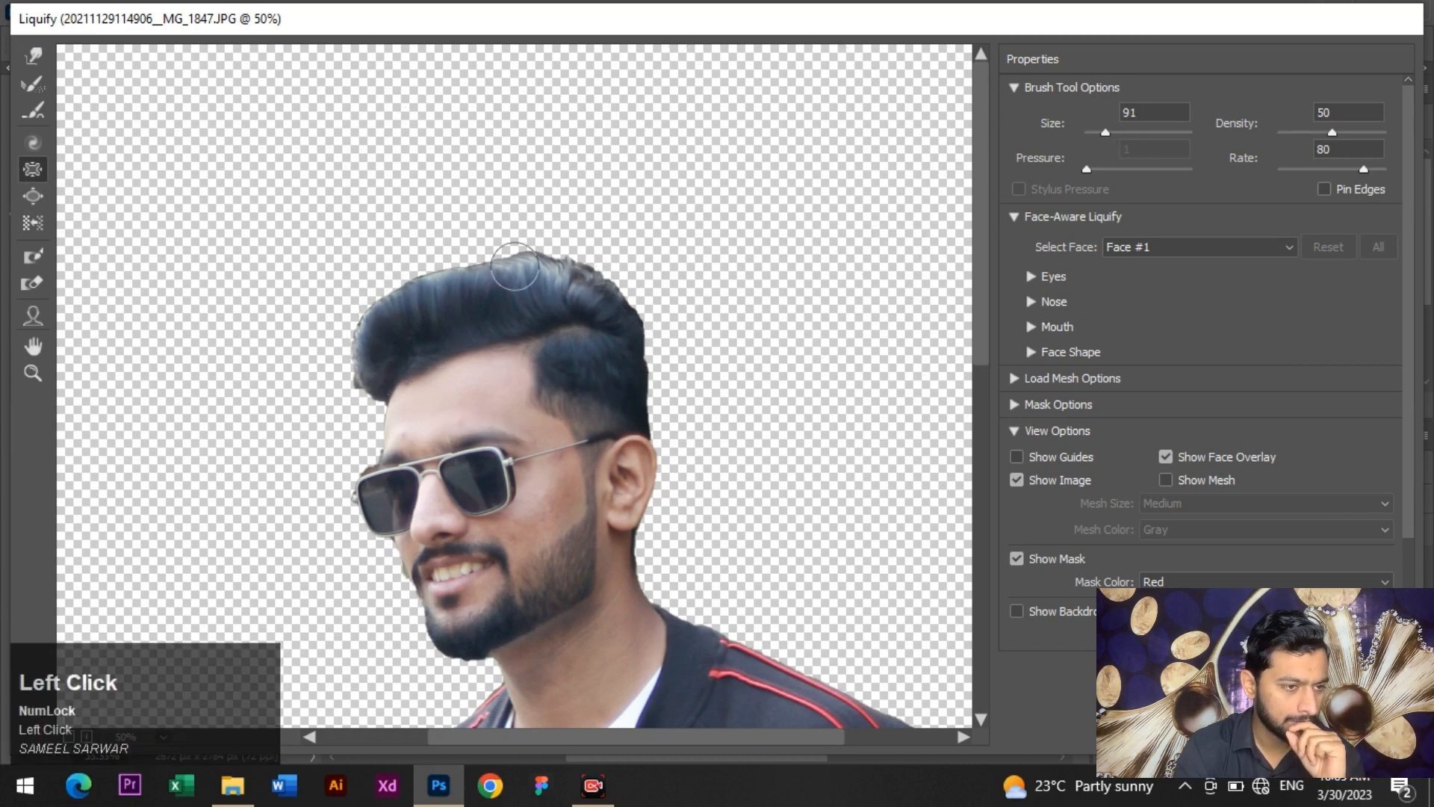
left_click(1111, 133)
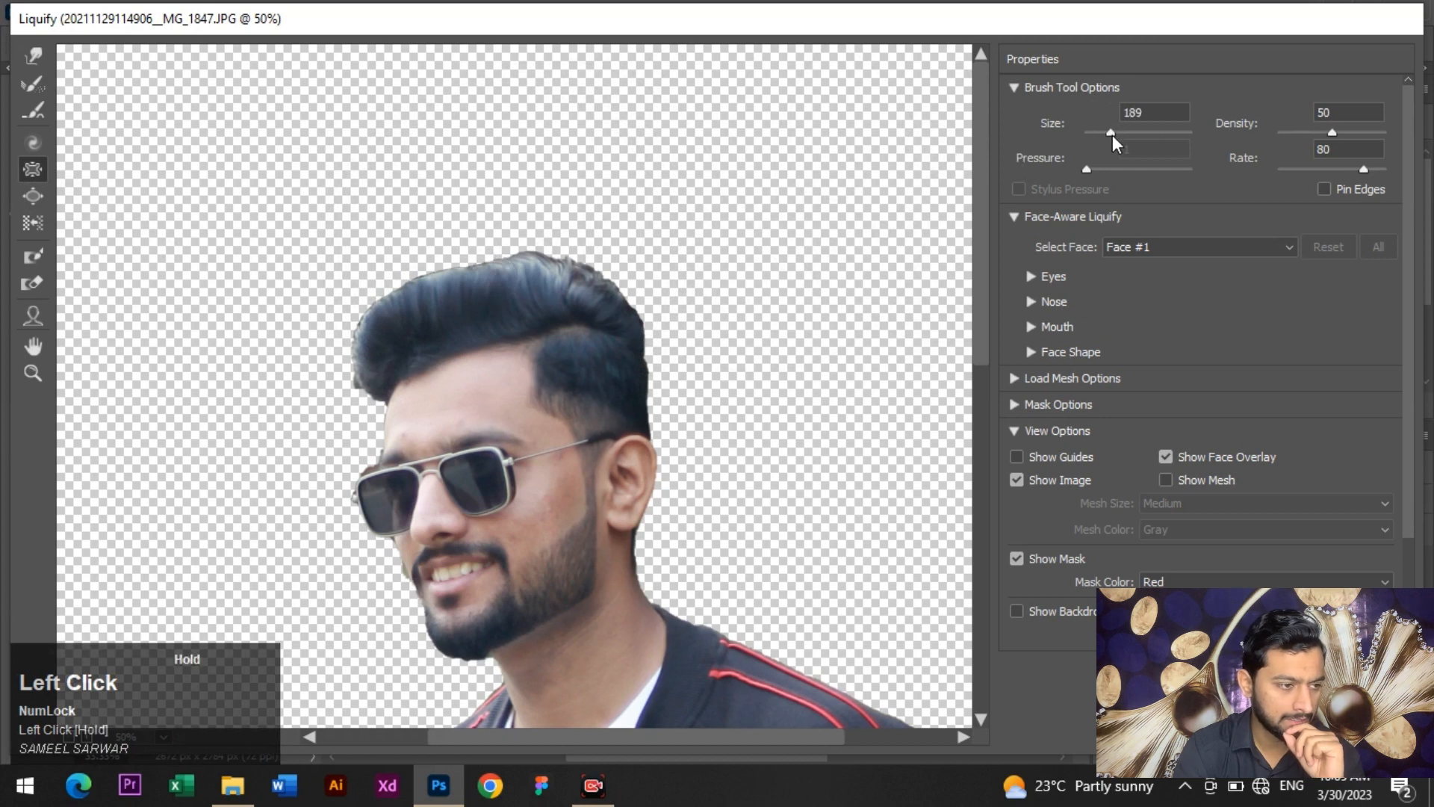
mouse_move(508, 282)
left_mouse_down()
mouse_move(394, 311)
mouse_move(426, 298)
left_mouse_up()
key("ctrl+z")
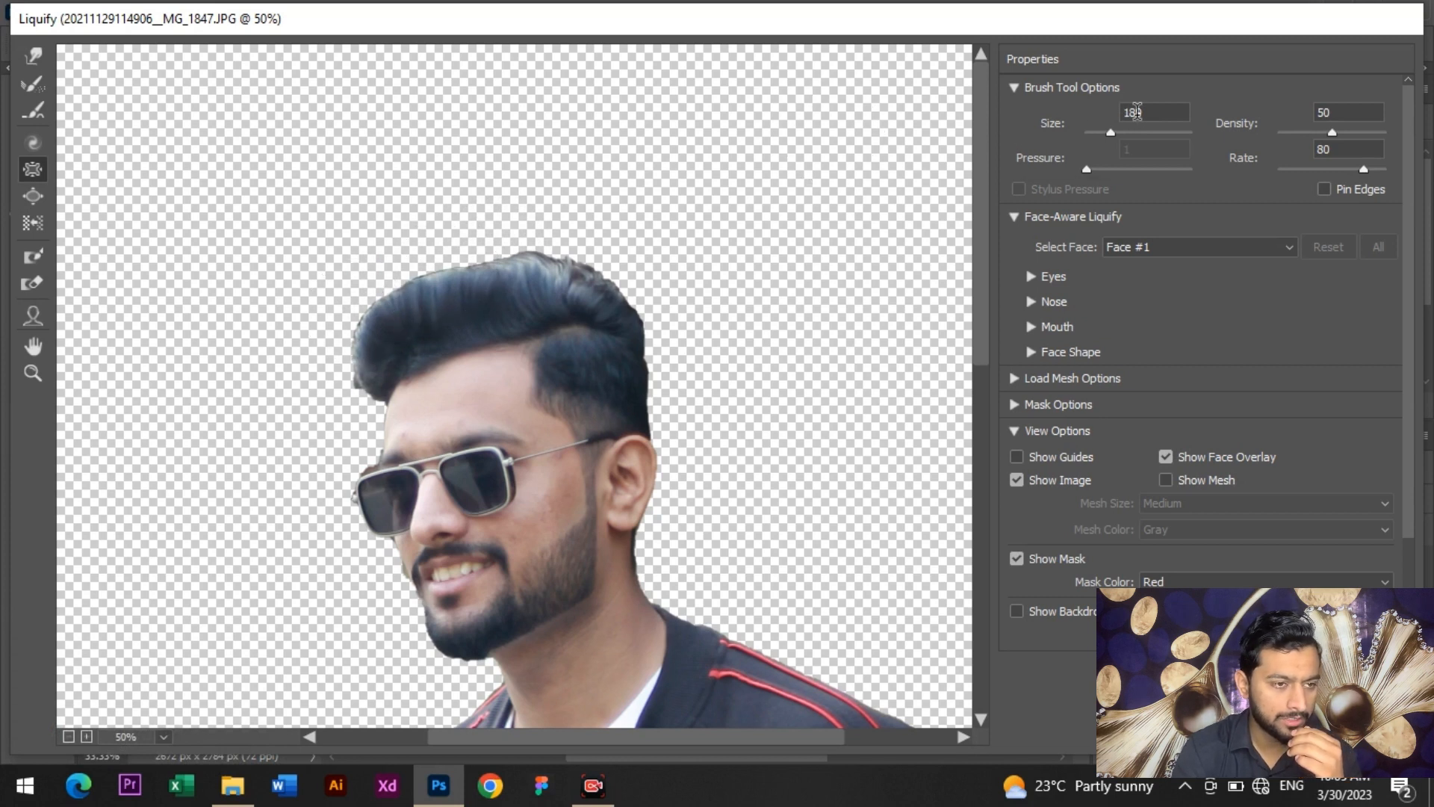
Step: Pucker the outer edge of the hair from the forehead over to the crown with a size 125 brush
left_click(1108, 133)
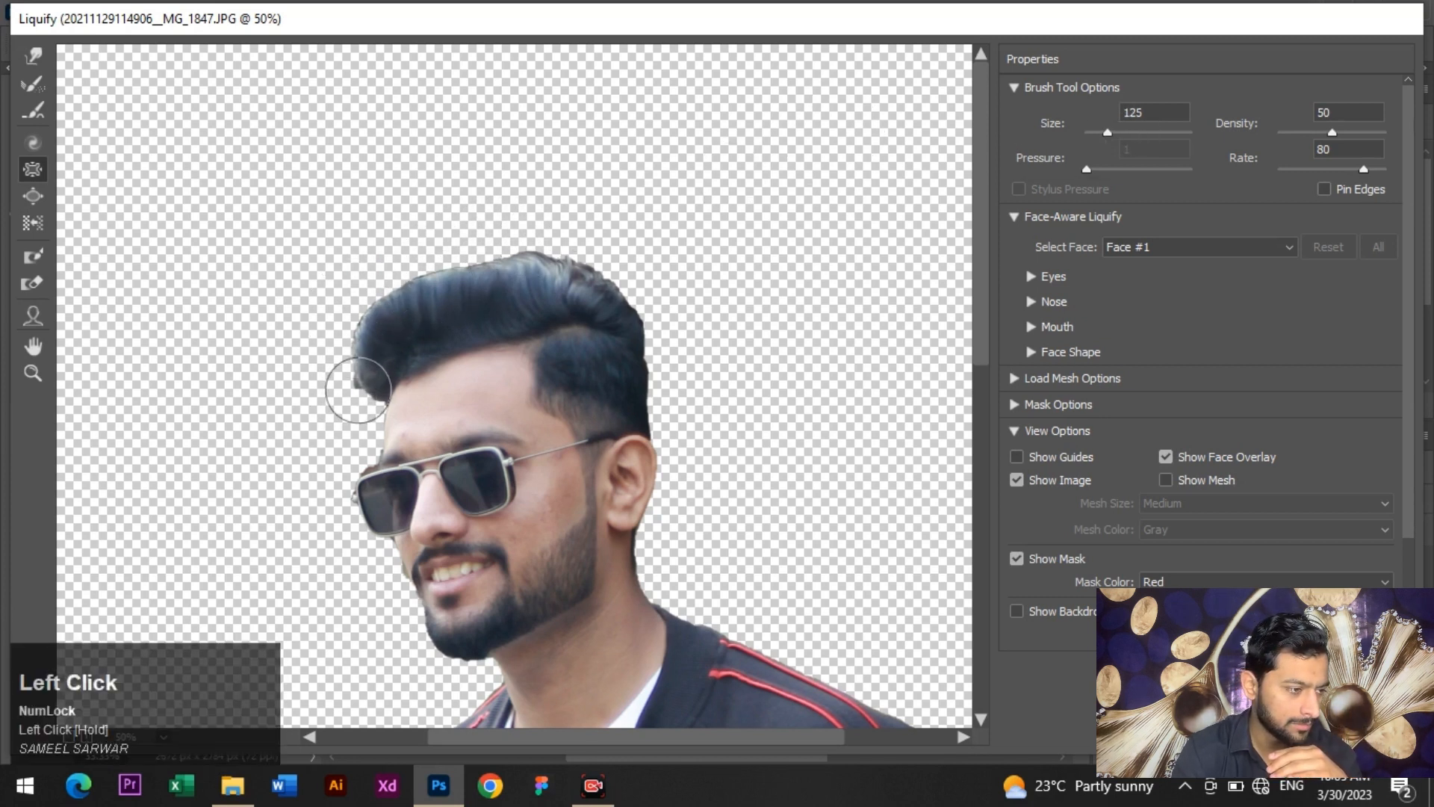
mouse_move(352, 390)
left_mouse_down()
mouse_move(361, 333)
mouse_move(427, 275)
mouse_move(566, 250)
mouse_move(631, 280)
left_mouse_up()
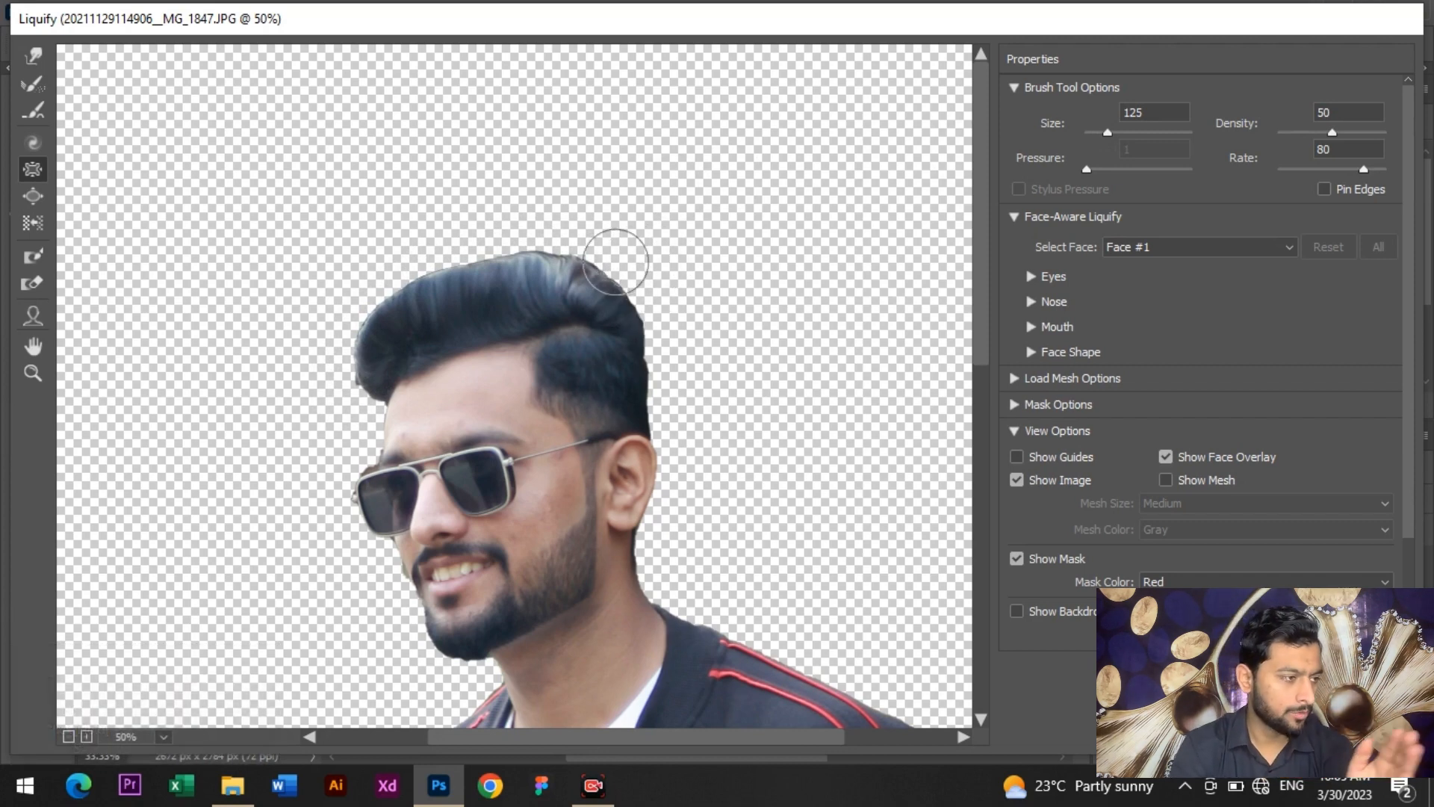
Step: Bloat the front and top of the hair with a size 166 Bloat brush, and apply the filter
left_click(33, 196)
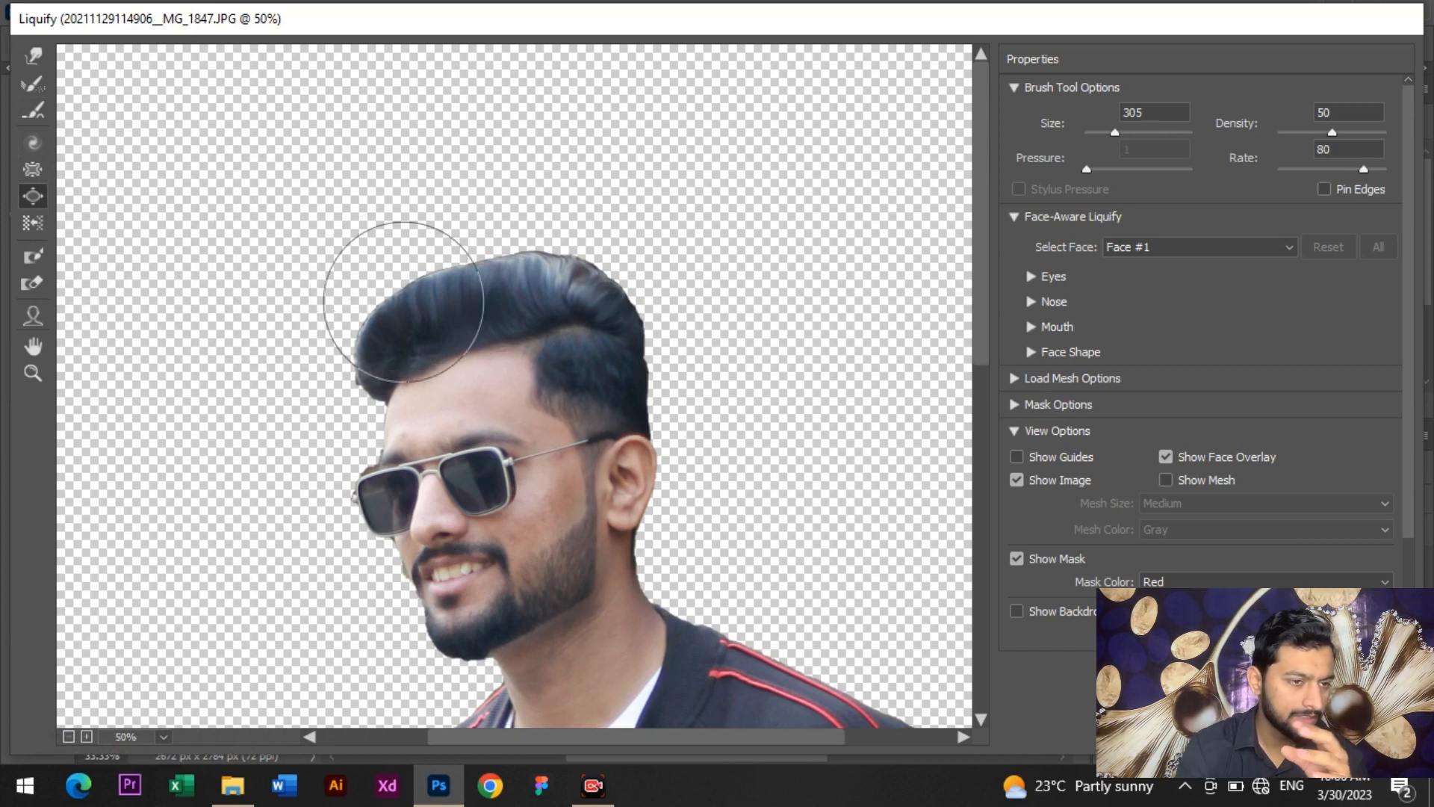
left_click(1117, 142)
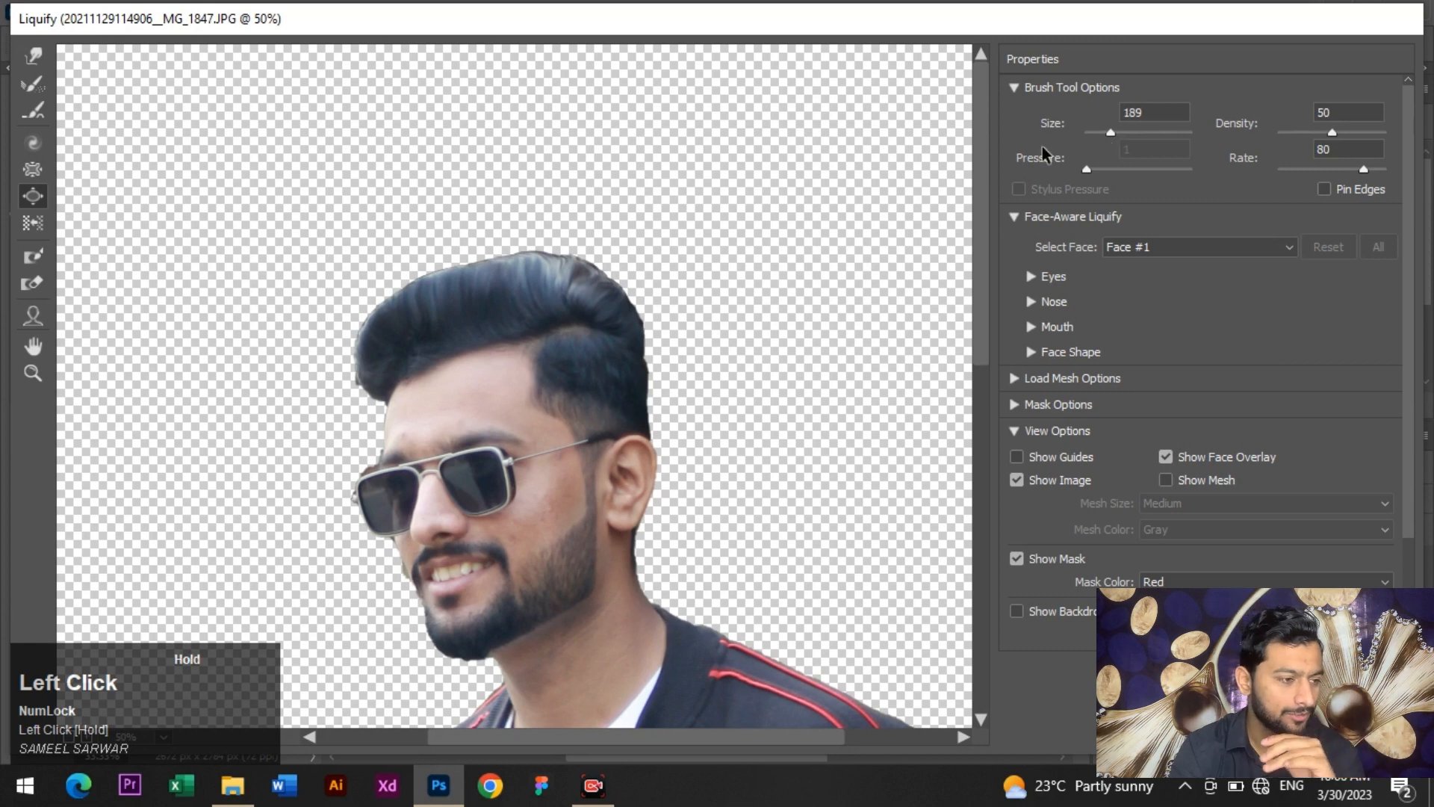
left_click_drag(1045, 153, 1027, 153)
left_click(457, 311)
mouse_move(455, 309)
left_mouse_down()
mouse_move(485, 275)
mouse_move(559, 266)
mouse_move(456, 276)
mouse_move(381, 314)
mouse_move(366, 355)
left_mouse_up()
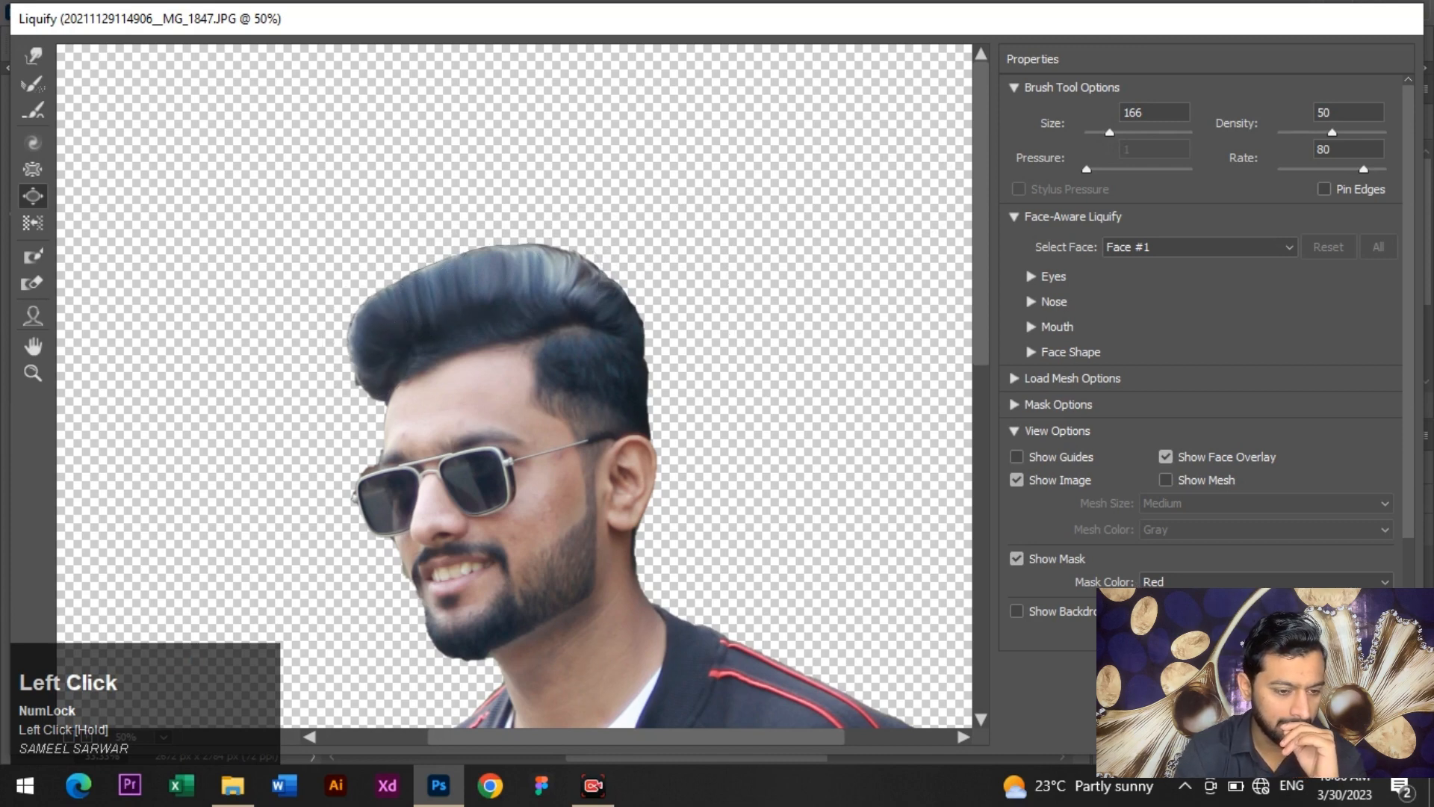
left_click(1267, 736)
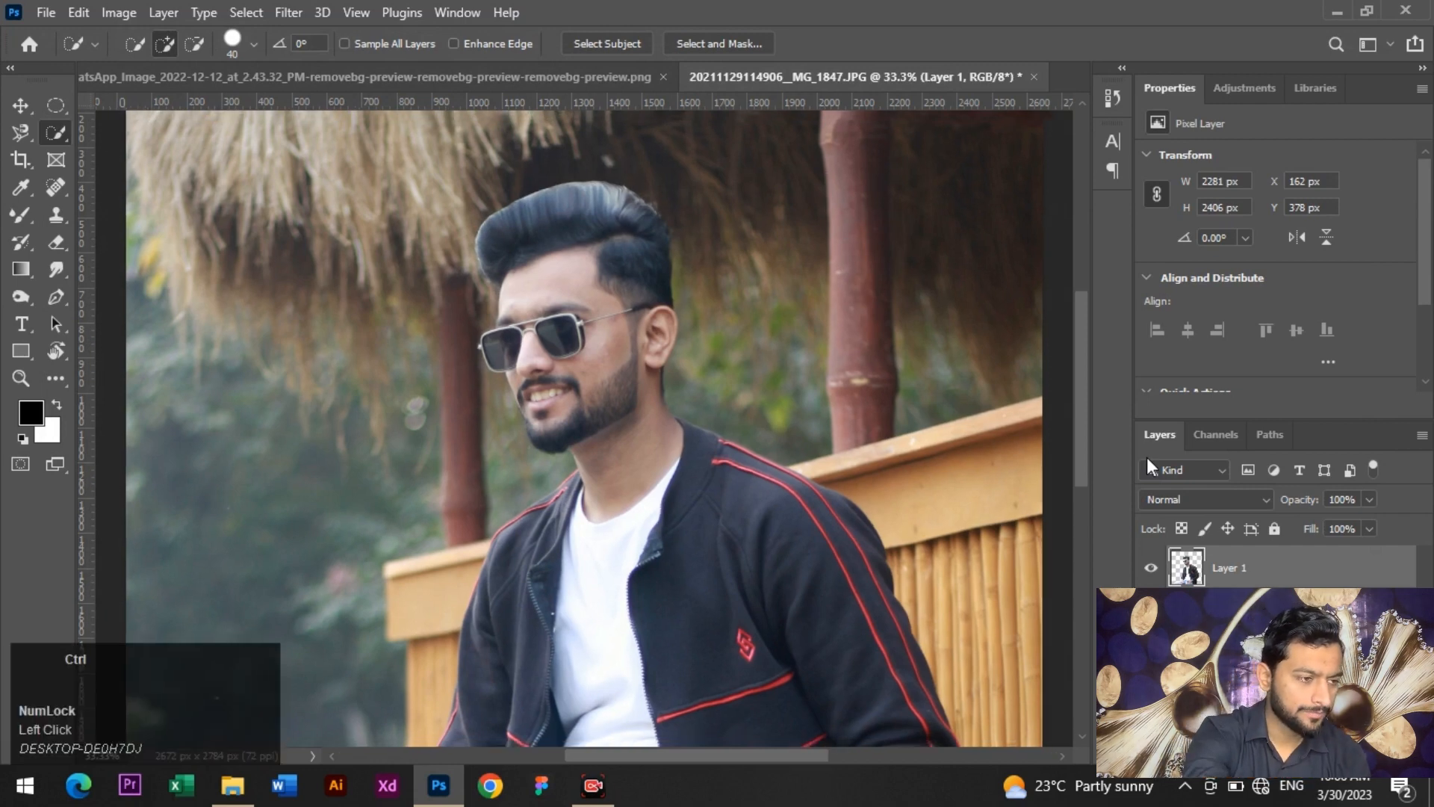
Step: Try the Twirl Clockwise tool in Liquify on the front and top of the hair with a size 243 brush, and close the filter
key("ctrl+minus")
key("ctrl+minus")
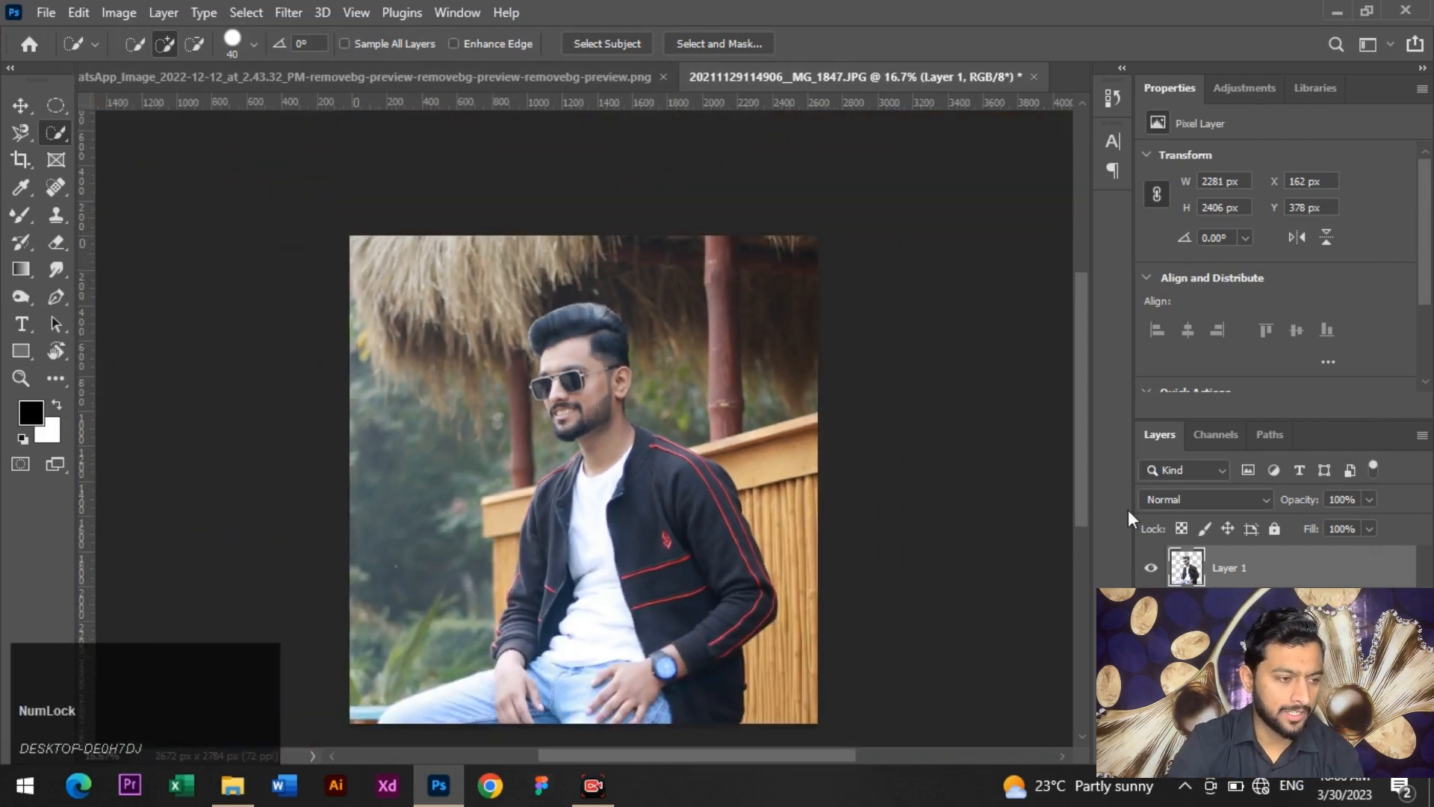
scroll(928, 528, "down", 1)
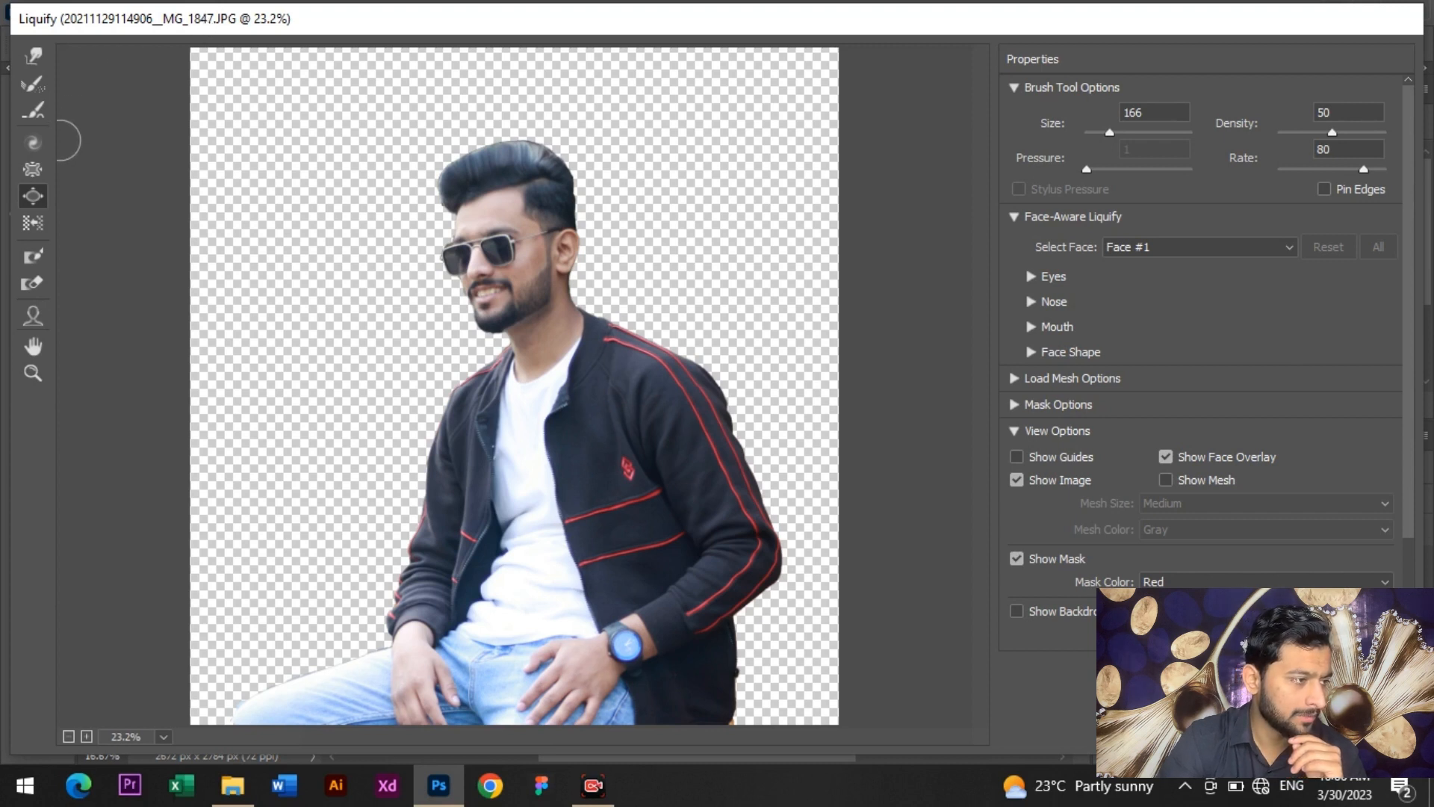
left_click(32, 142)
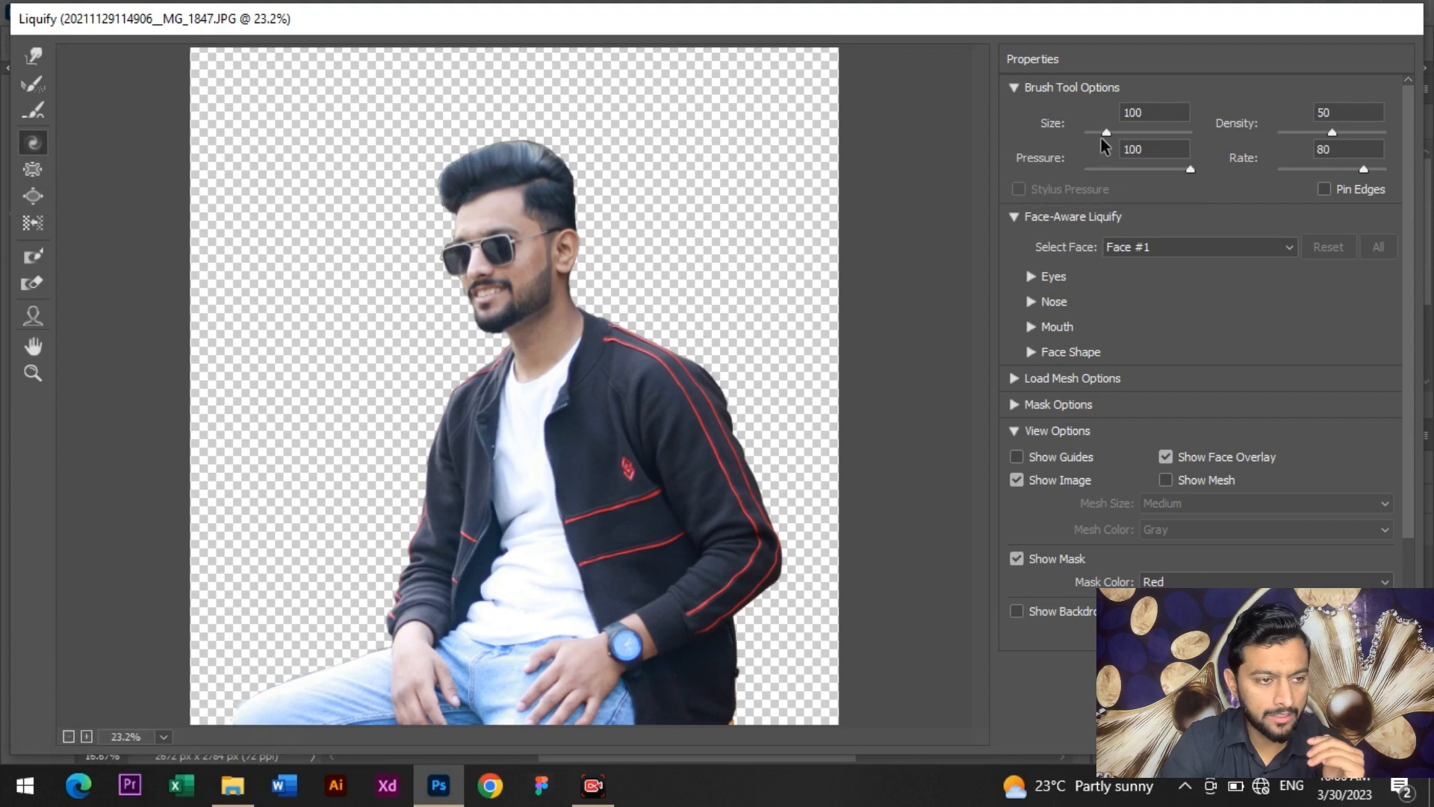
left_click_drag(1107, 133, 1114, 133)
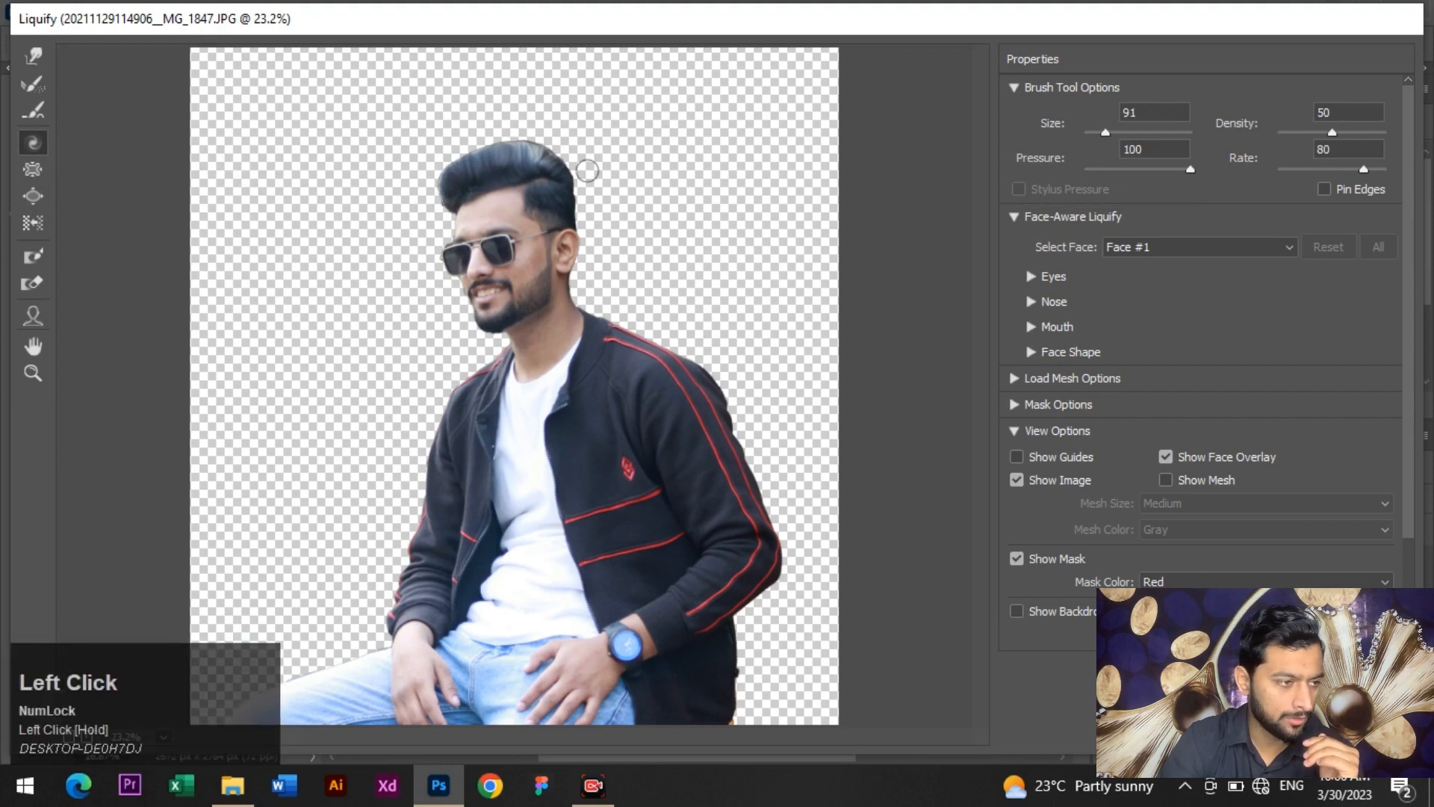
left_click(1105, 133)
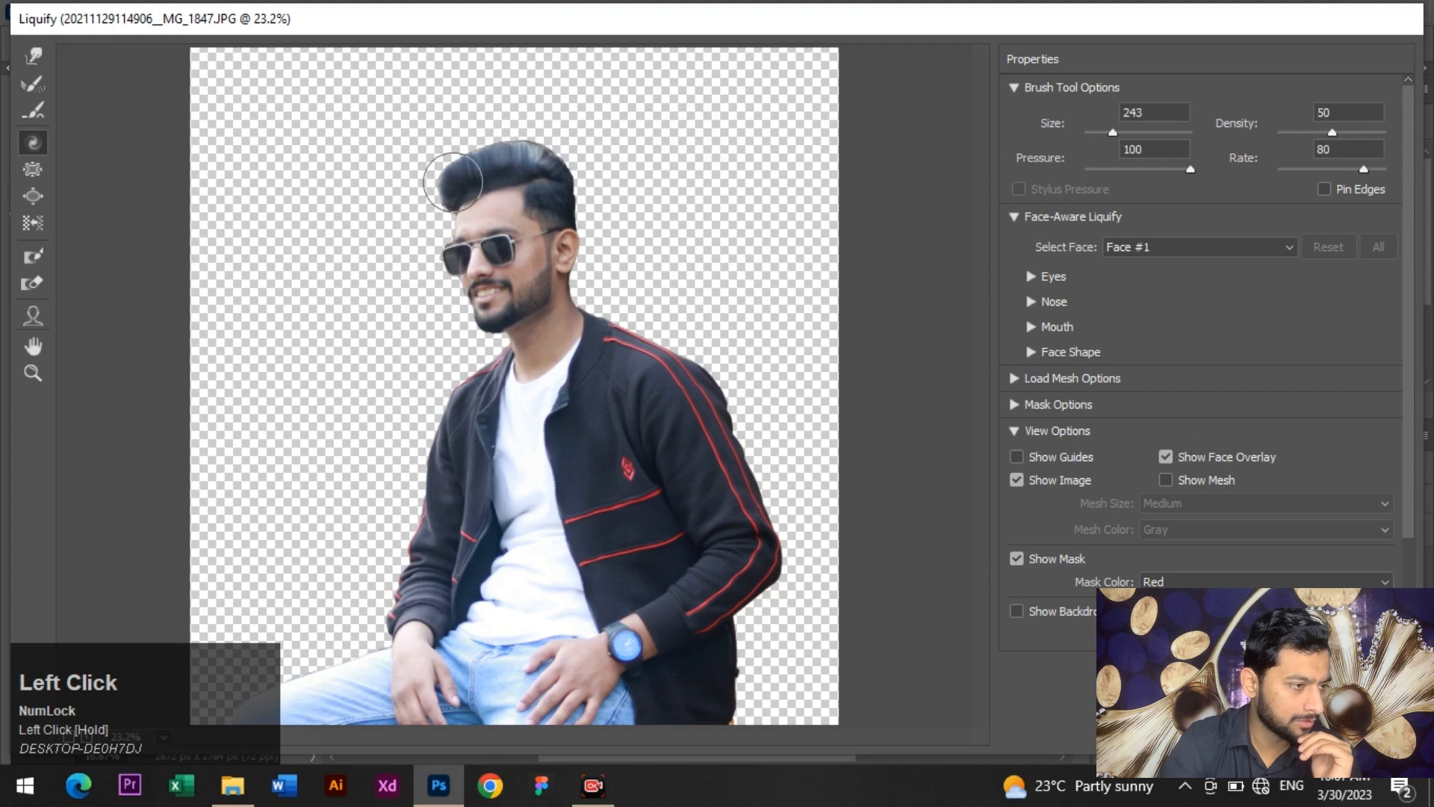
left_click_drag(453, 181, 514, 149)
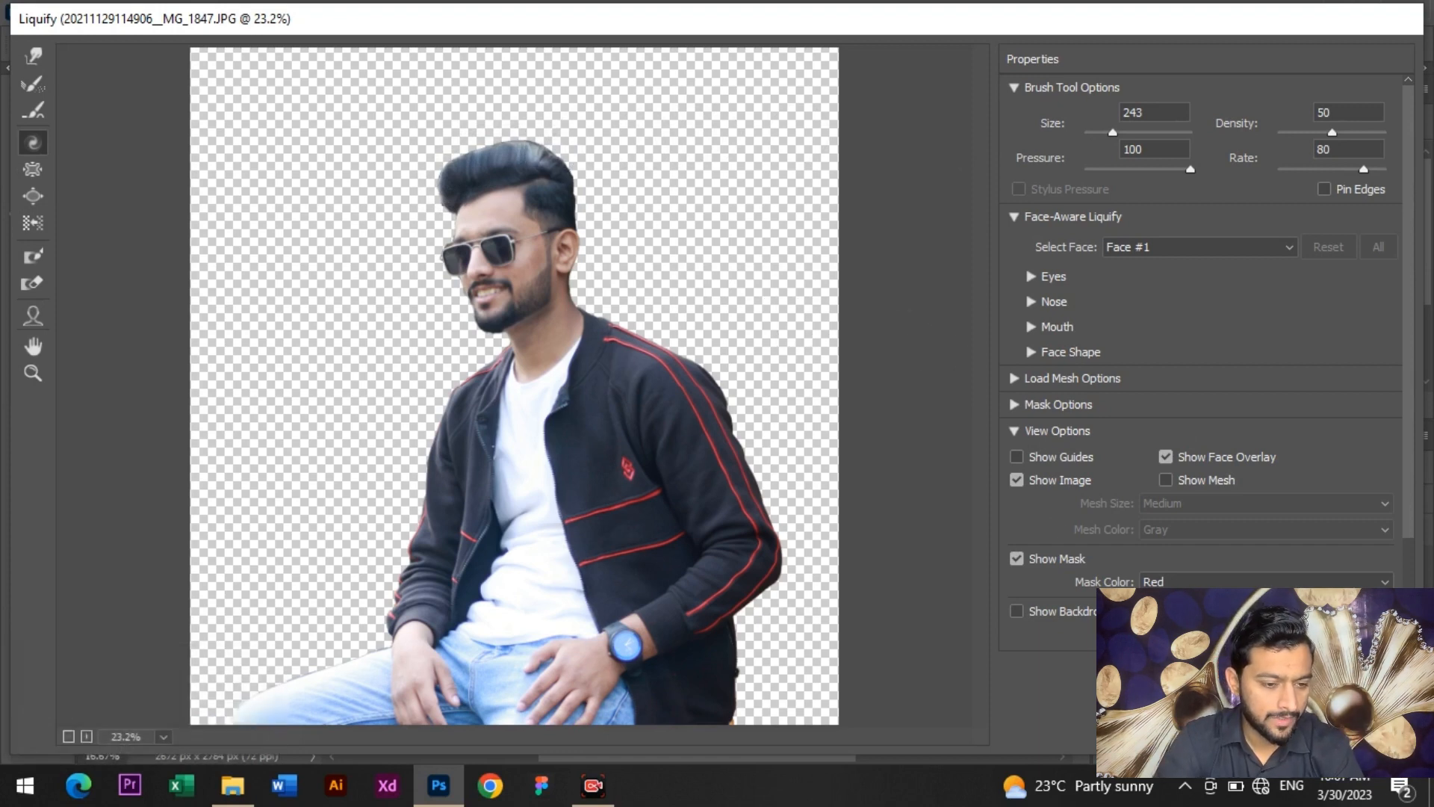
left_click(1379, 739)
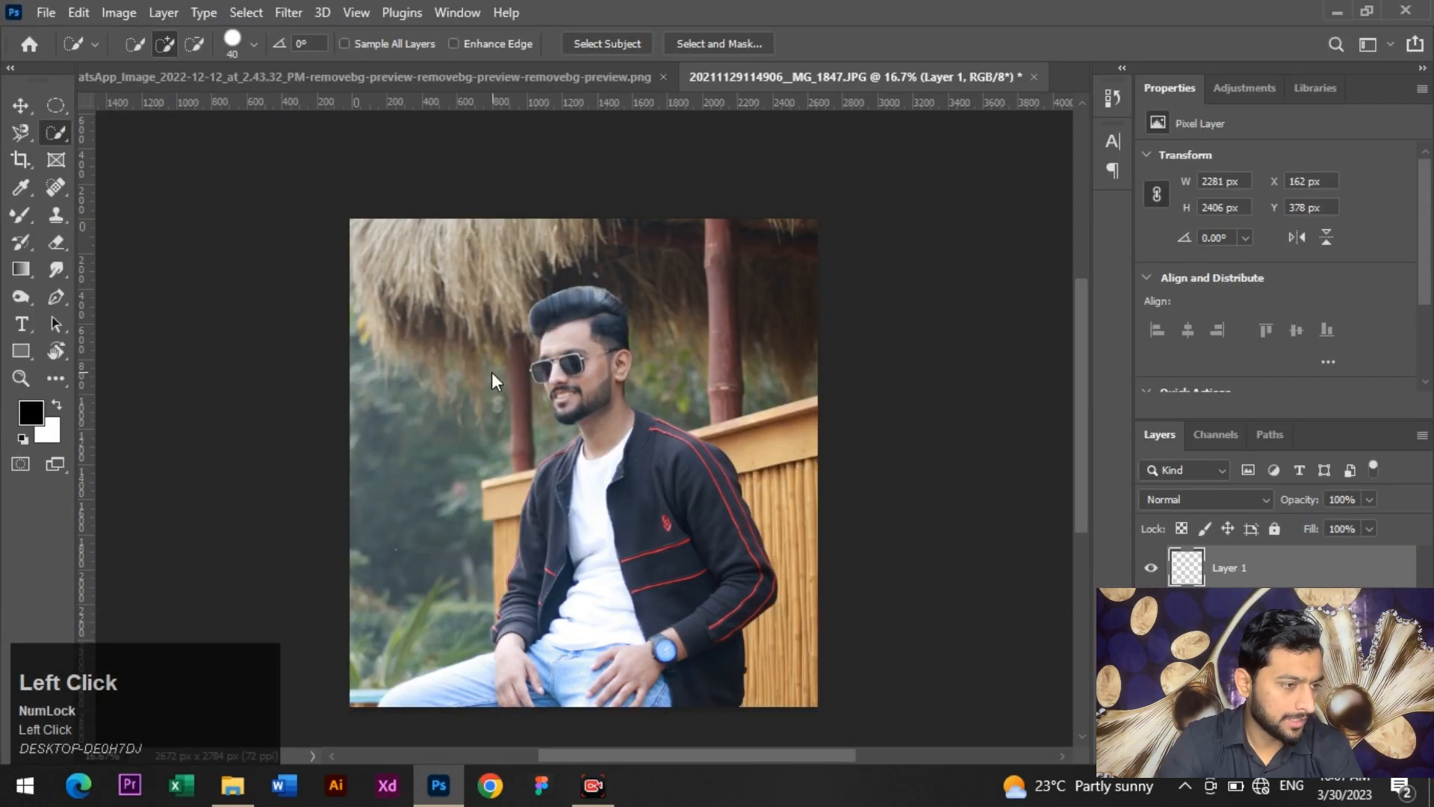